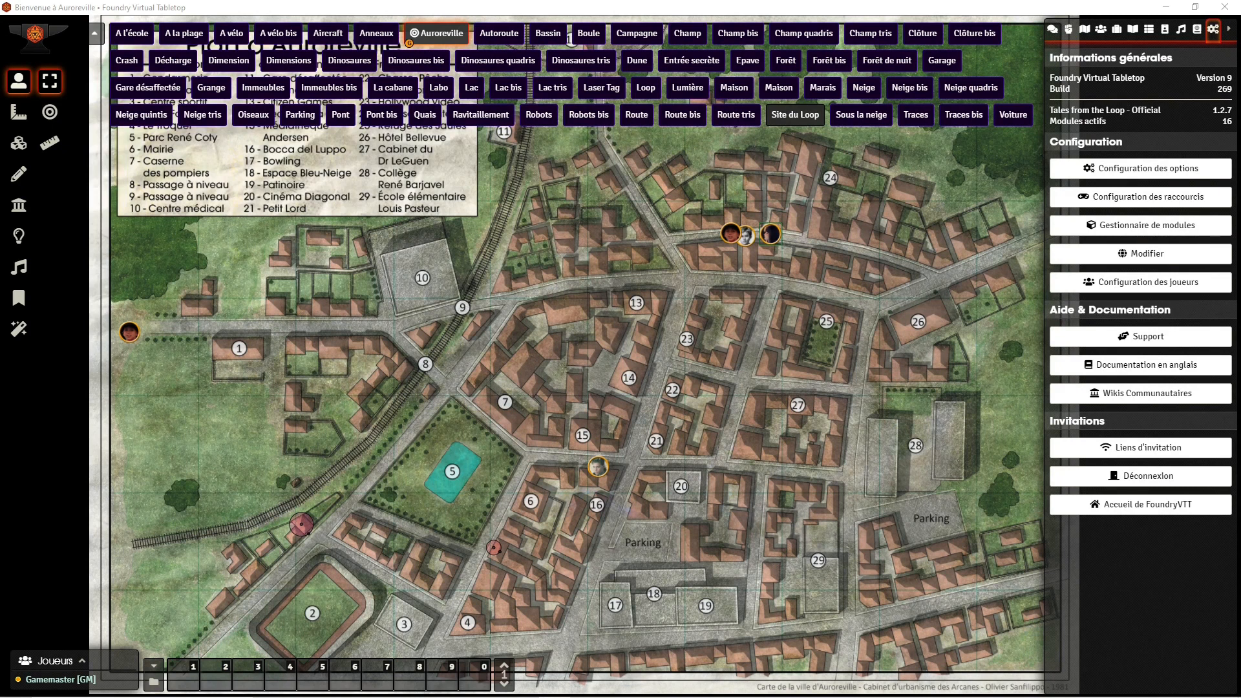
Step: Switch to File Explorer and examine how the music-cthulhu folder, its Intro subfolder and the music-l5r folder are organised
key("alt+Tab")
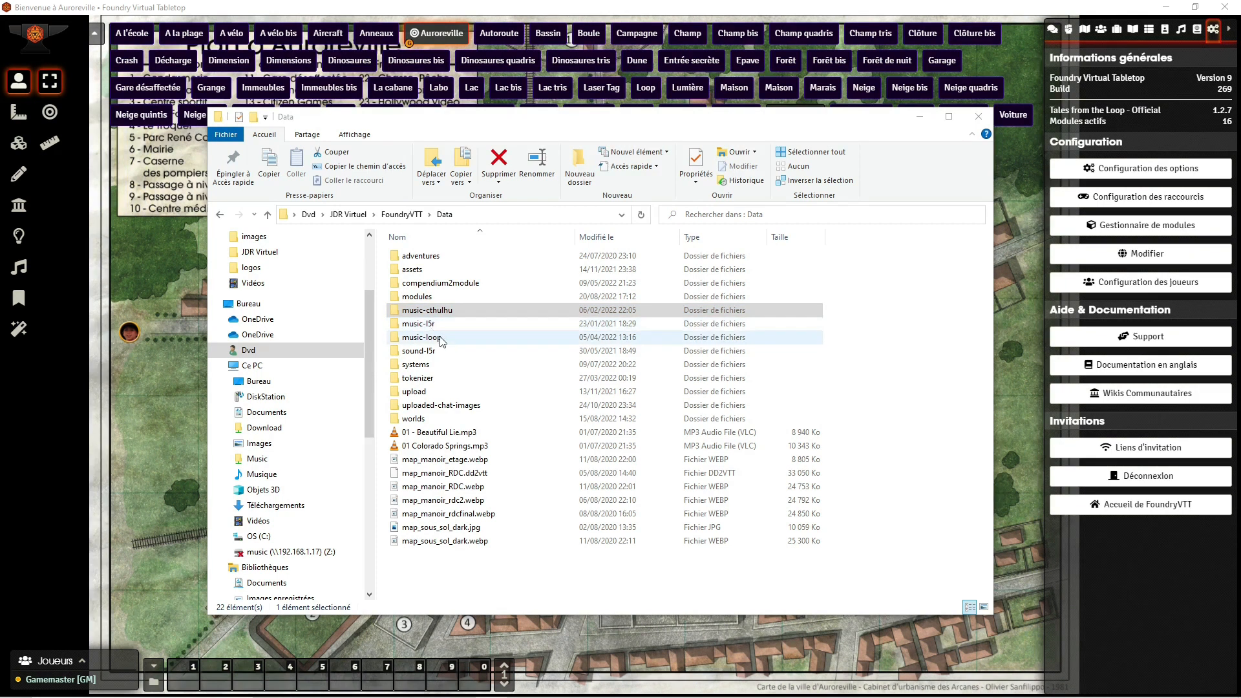
double_click(446, 312)
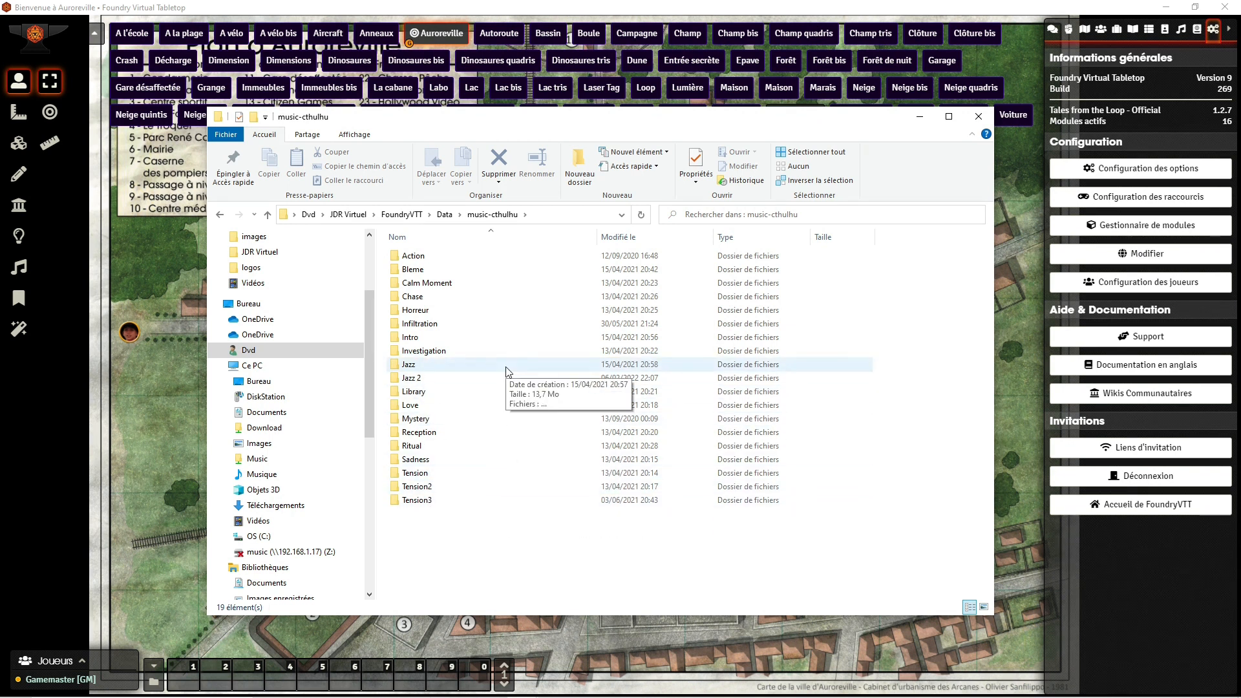
left_click(448, 219)
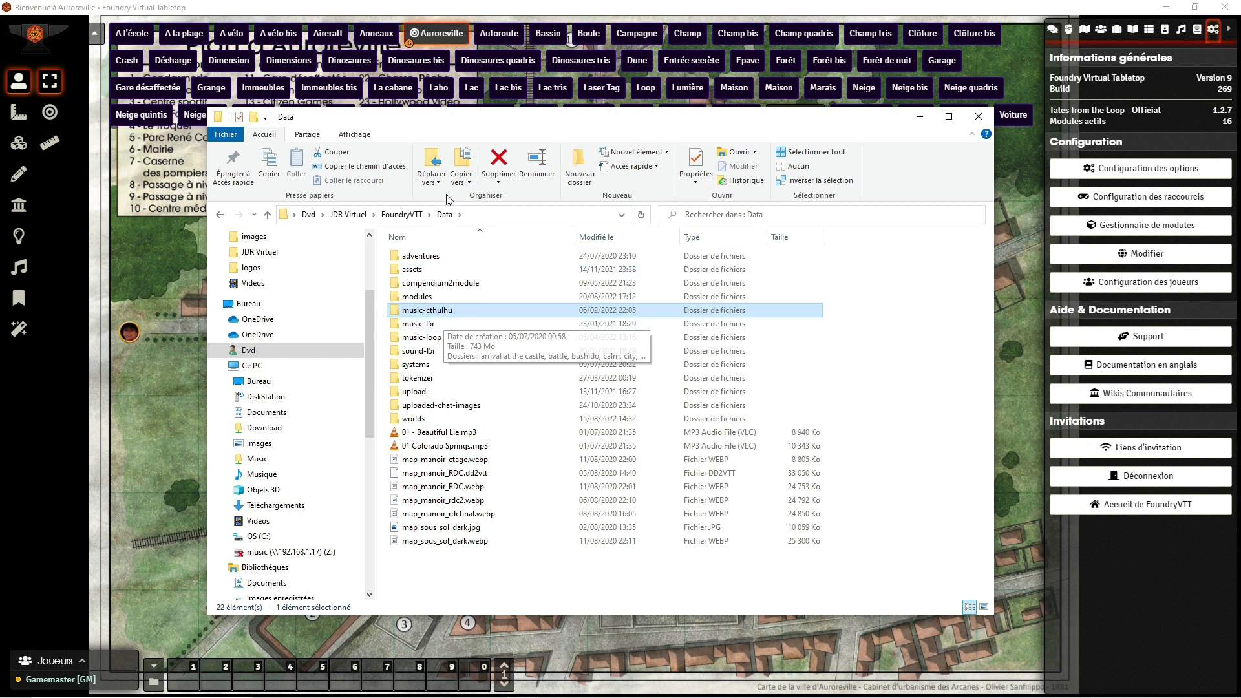
double_click(428, 310)
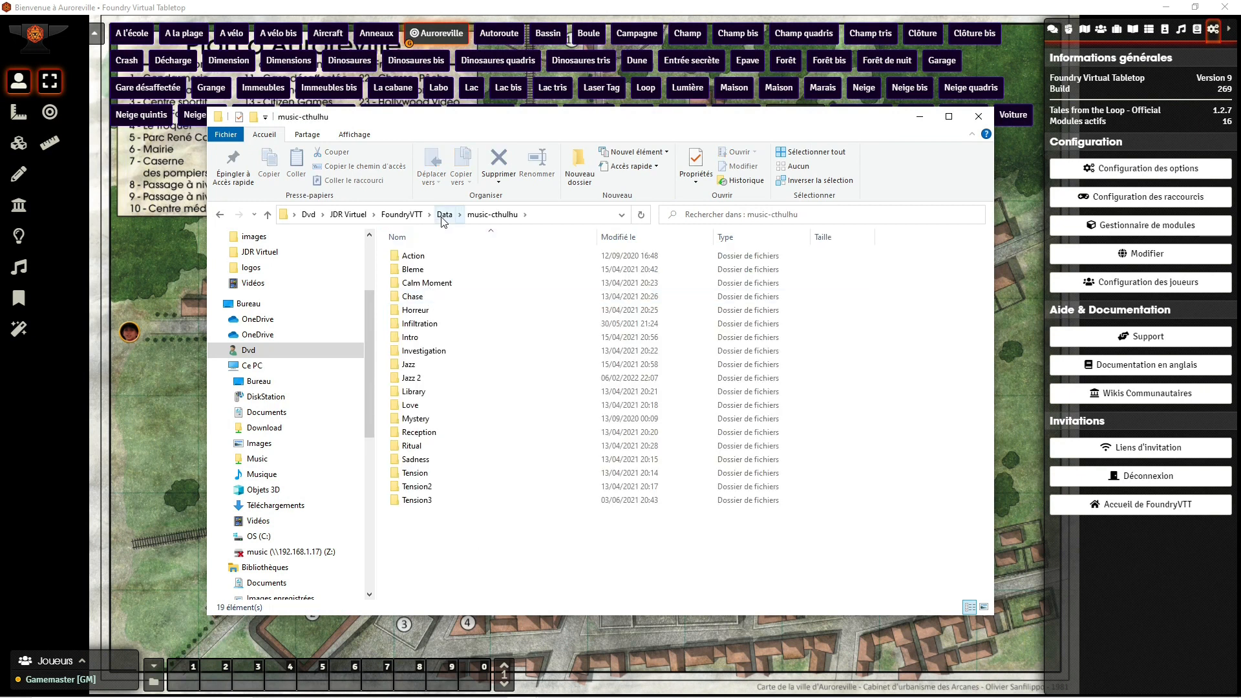
double_click(415, 337)
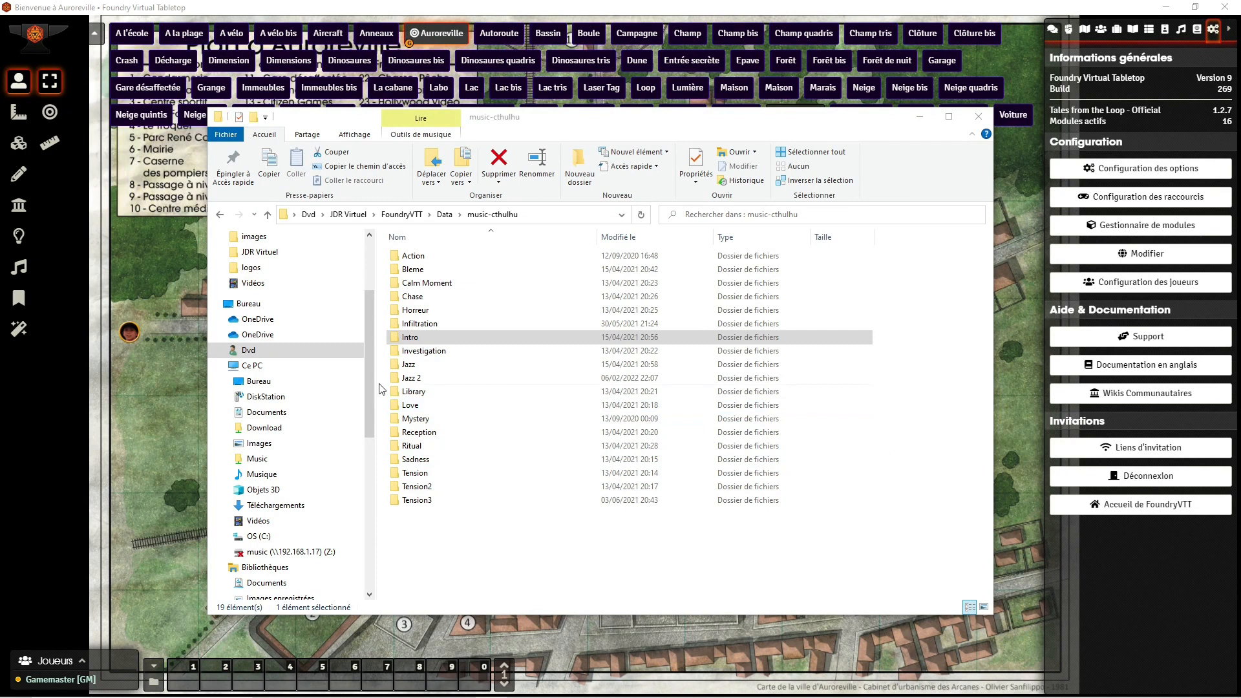
left_click(452, 218)
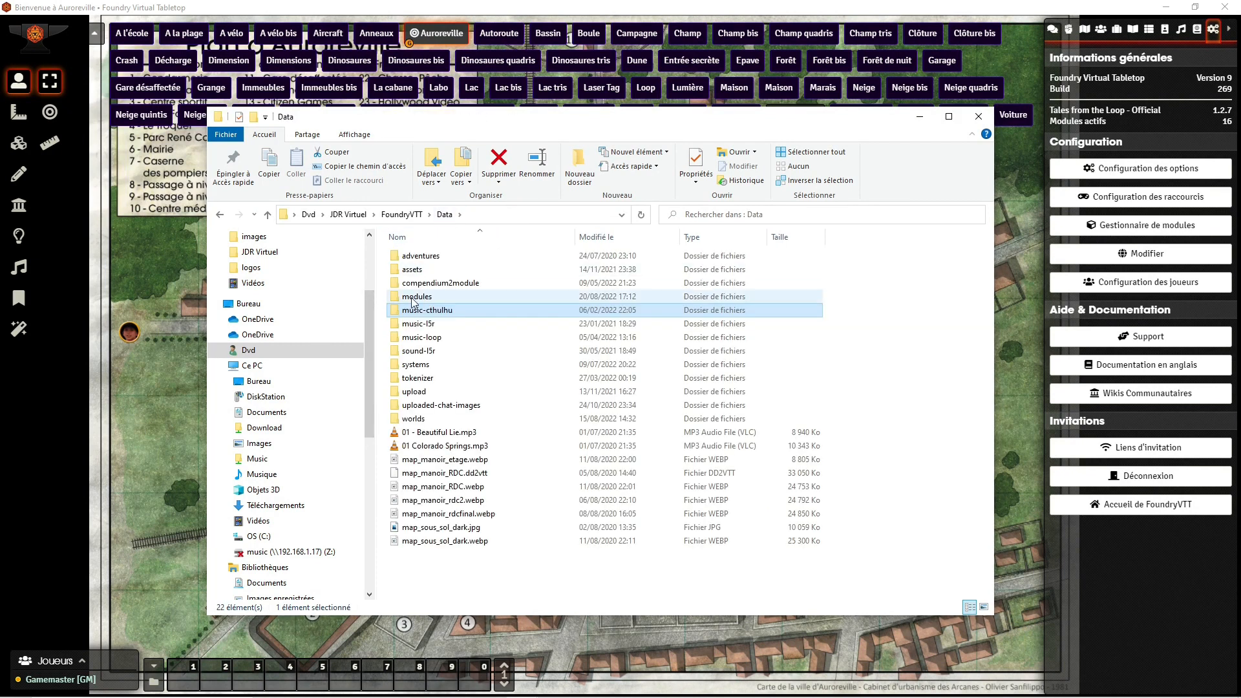
double_click(413, 323)
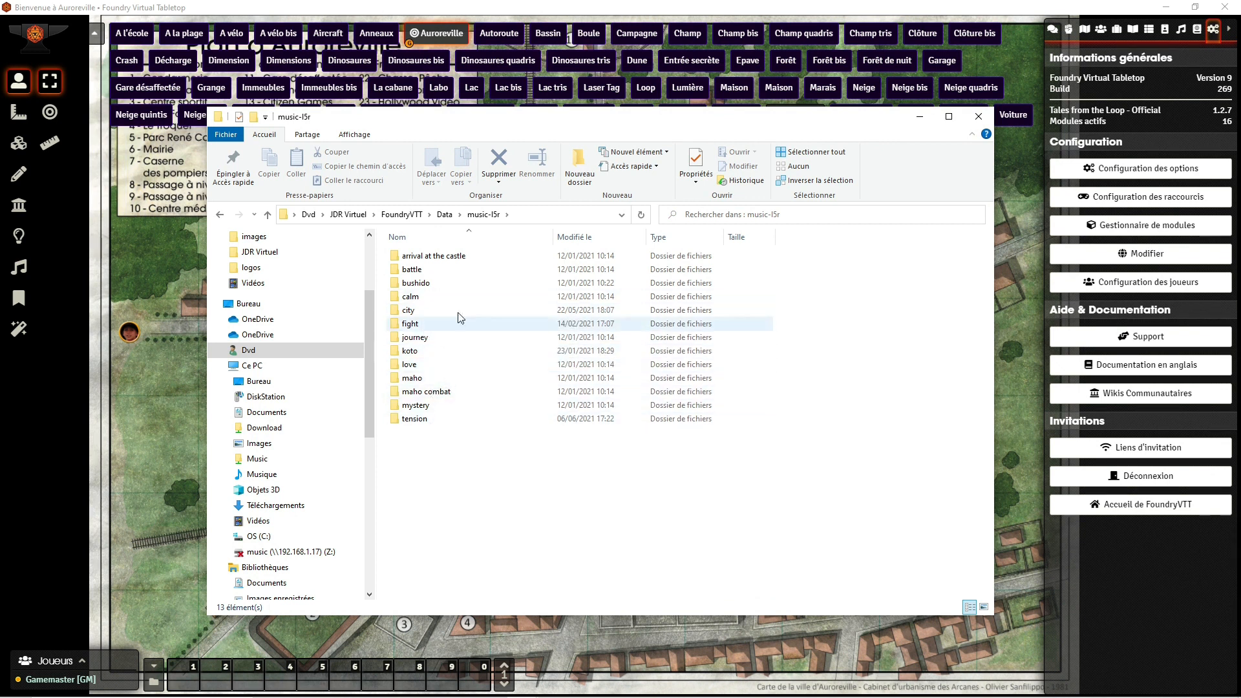
left_click(444, 214)
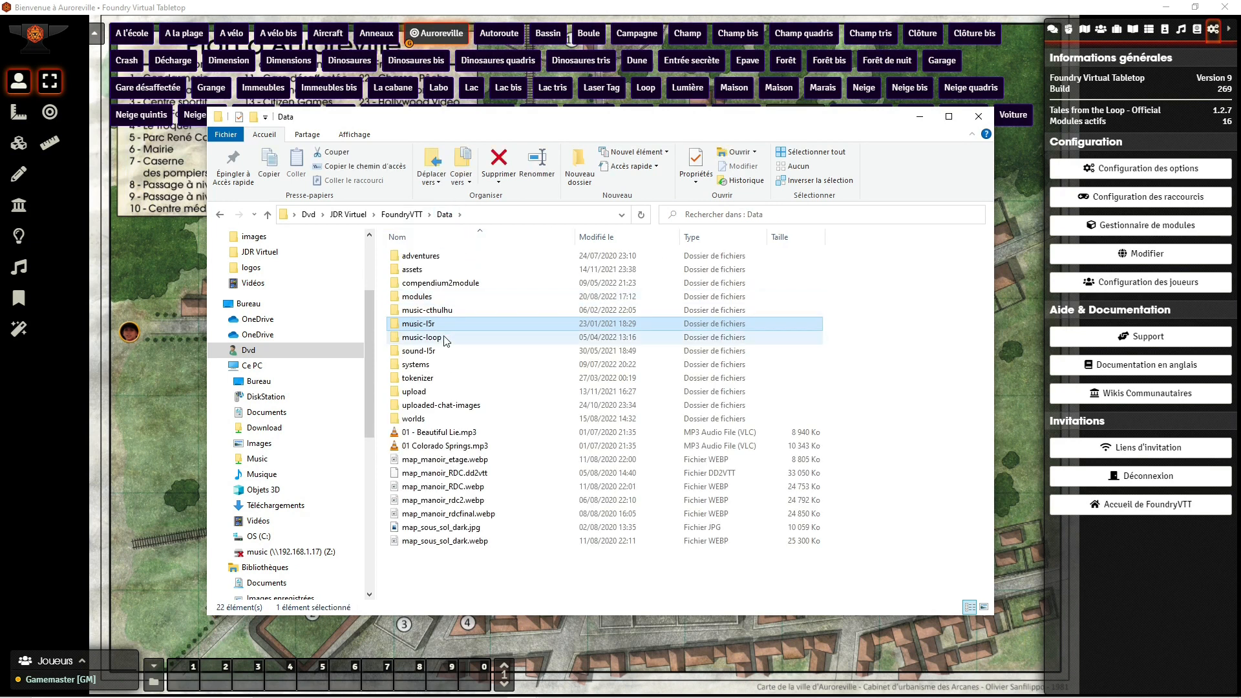
Step: Examine the music-loop folder and the tracks inside its calm, daily life and kids subfolders
double_click(508, 337)
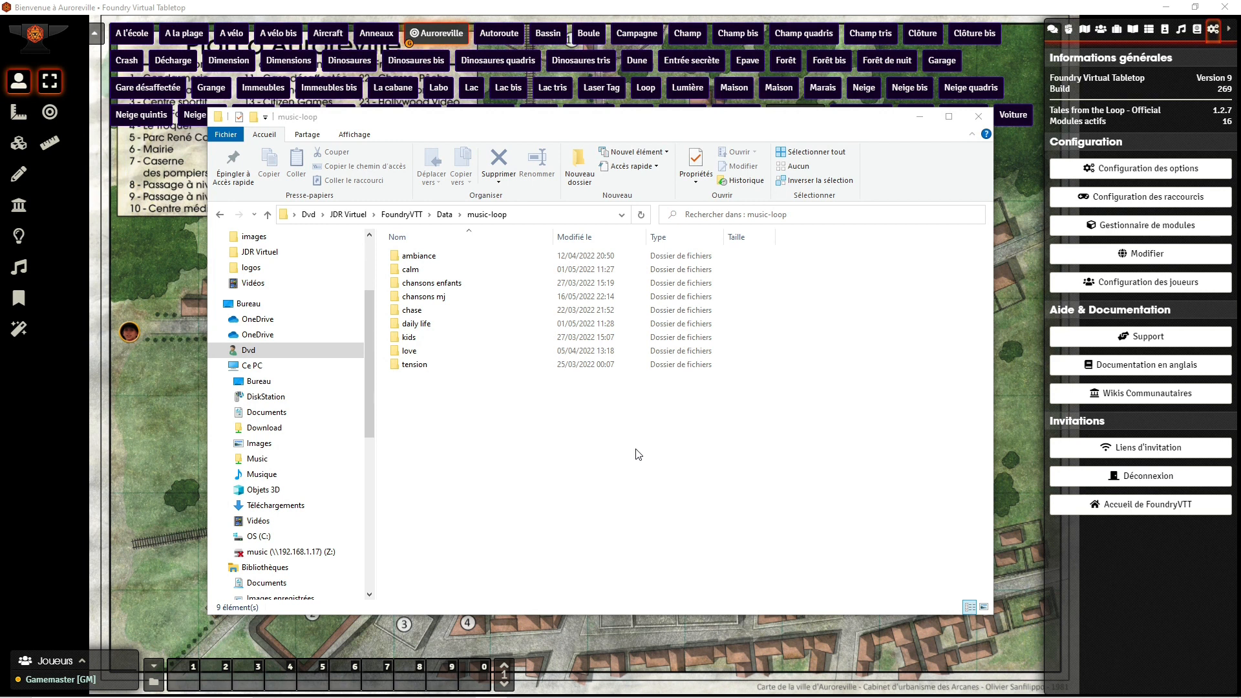
double_click(416, 274)
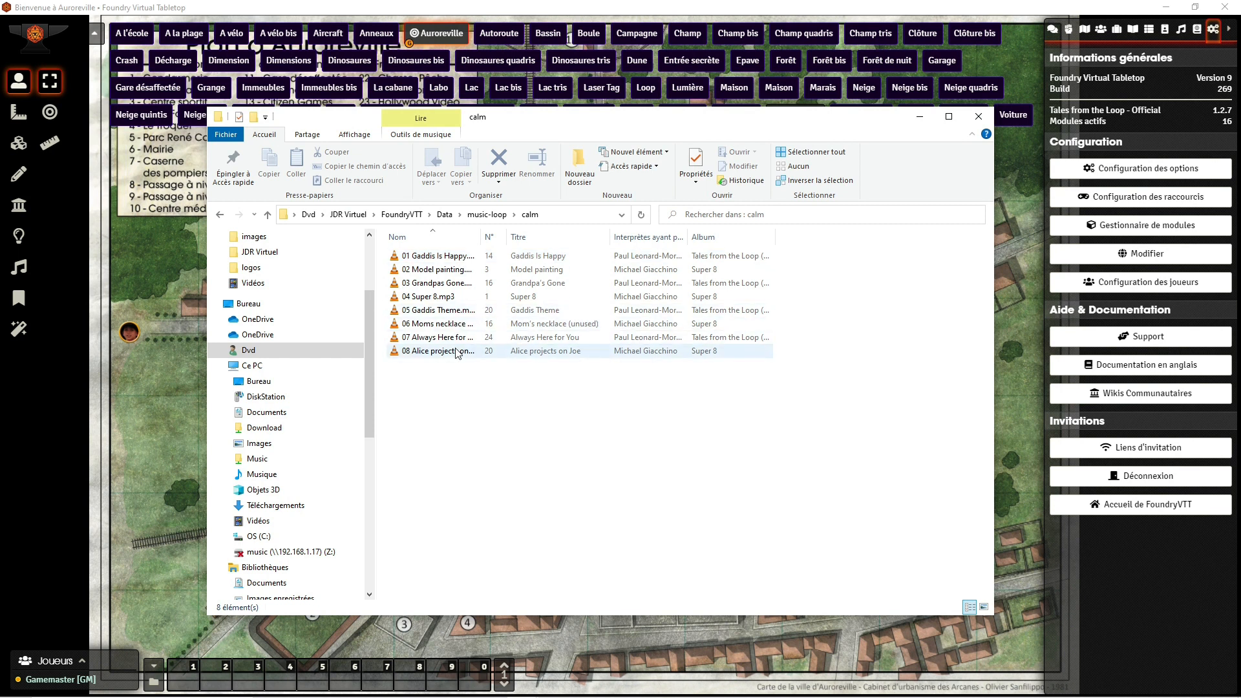
left_click(487, 214)
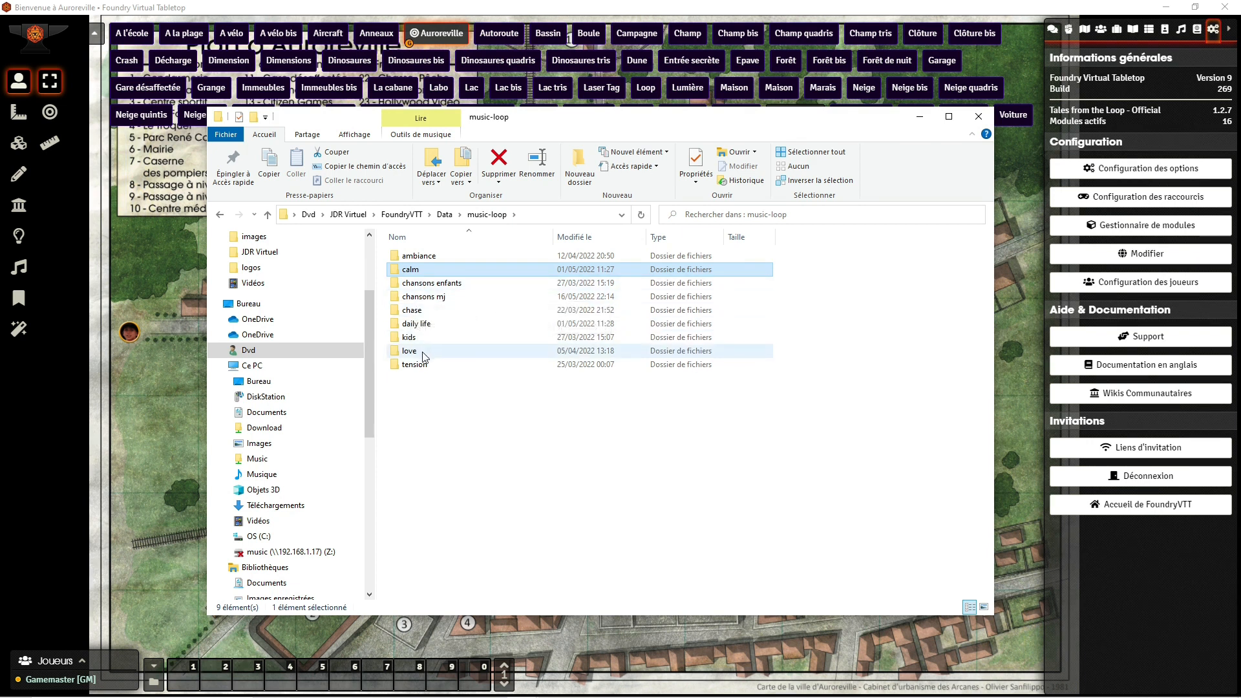
left_click(420, 325)
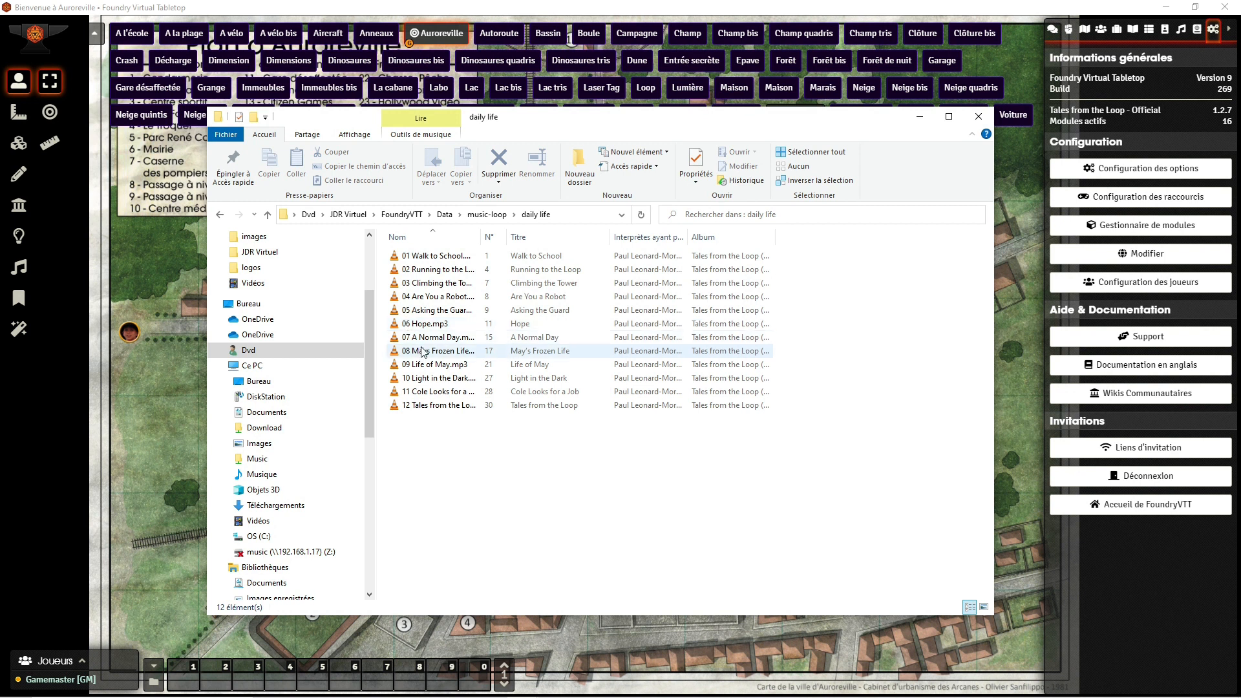
left_click(488, 218)
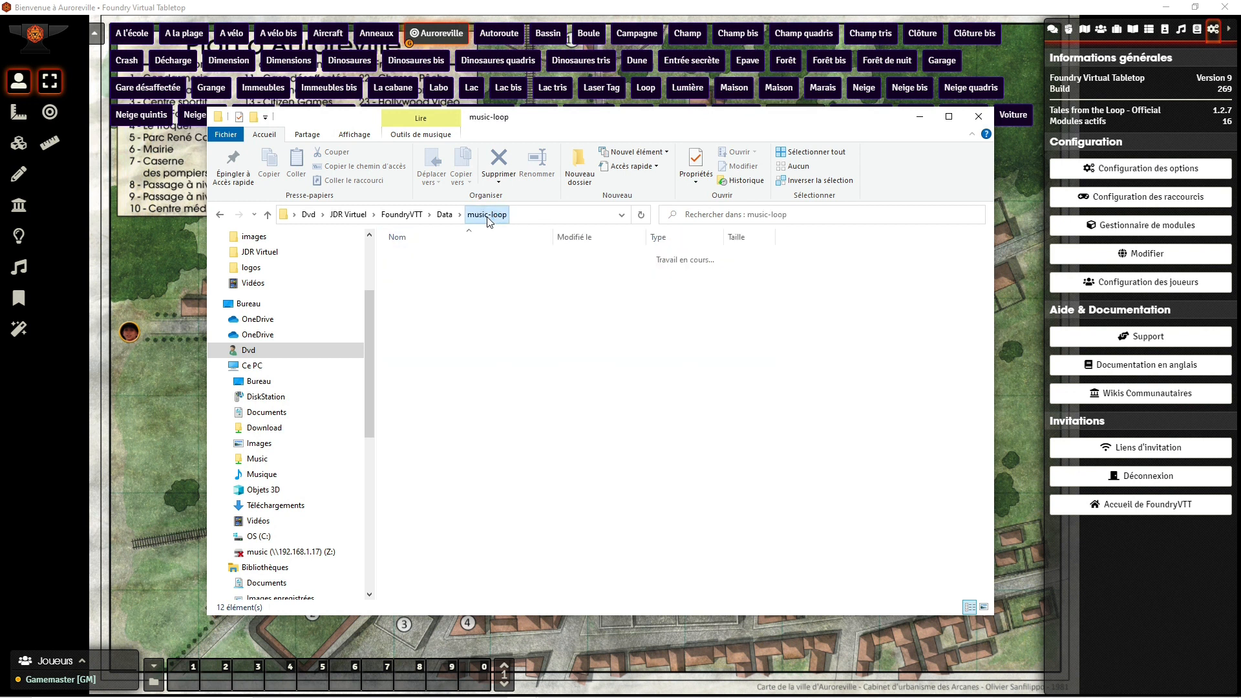
double_click(423, 326)
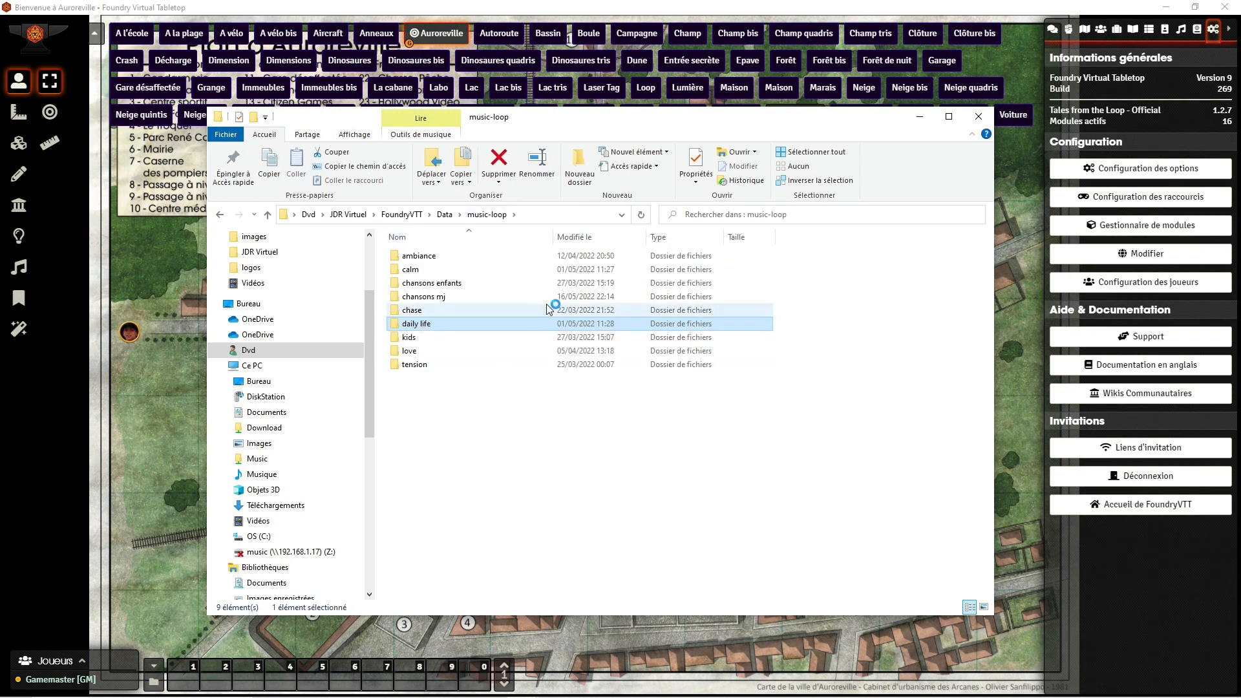
left_click(487, 214)
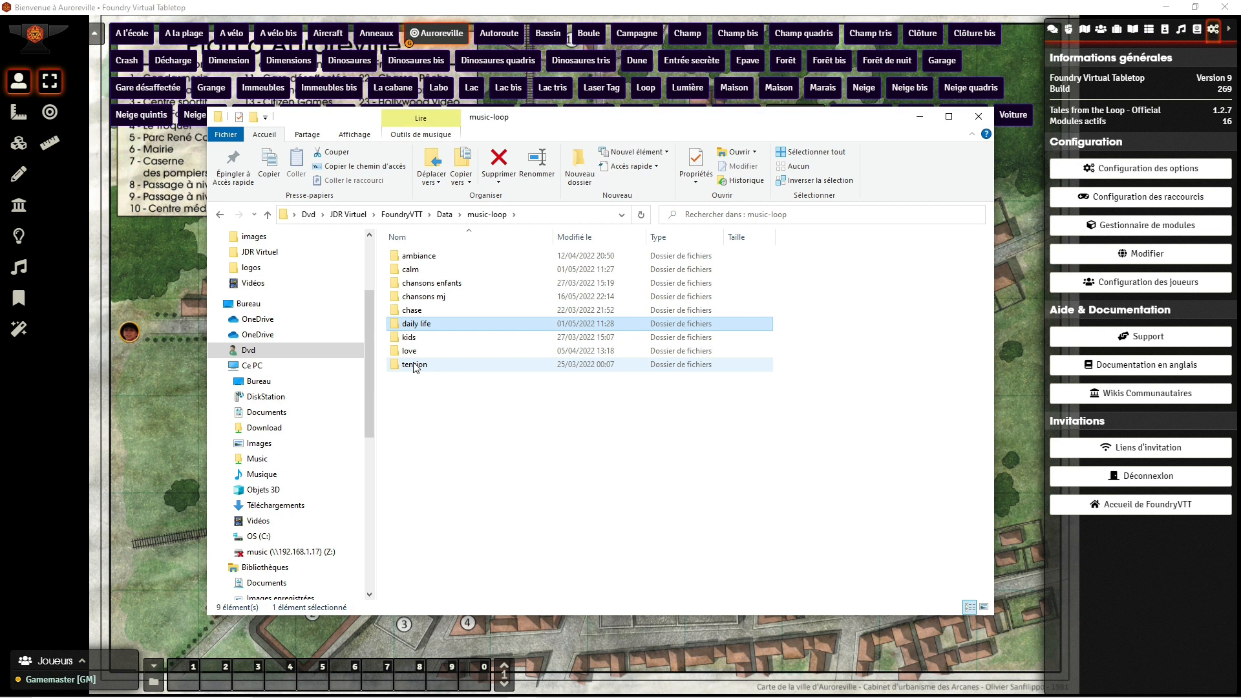
left_click(412, 341)
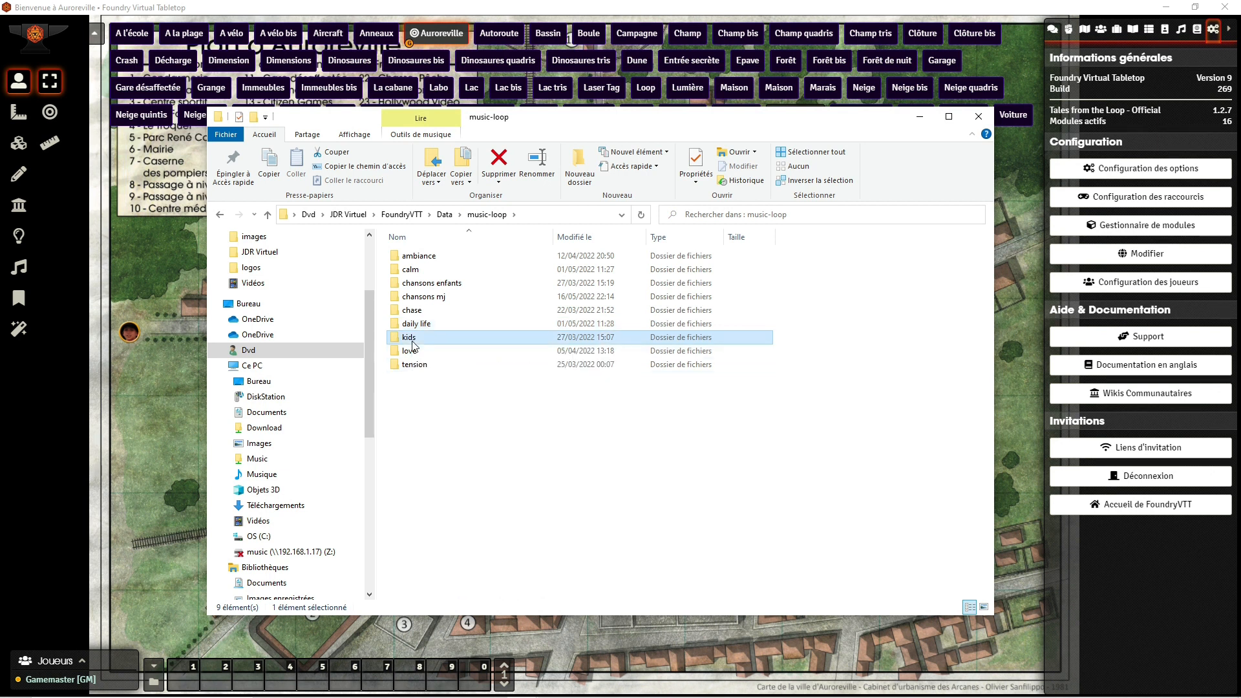
double_click(413, 339)
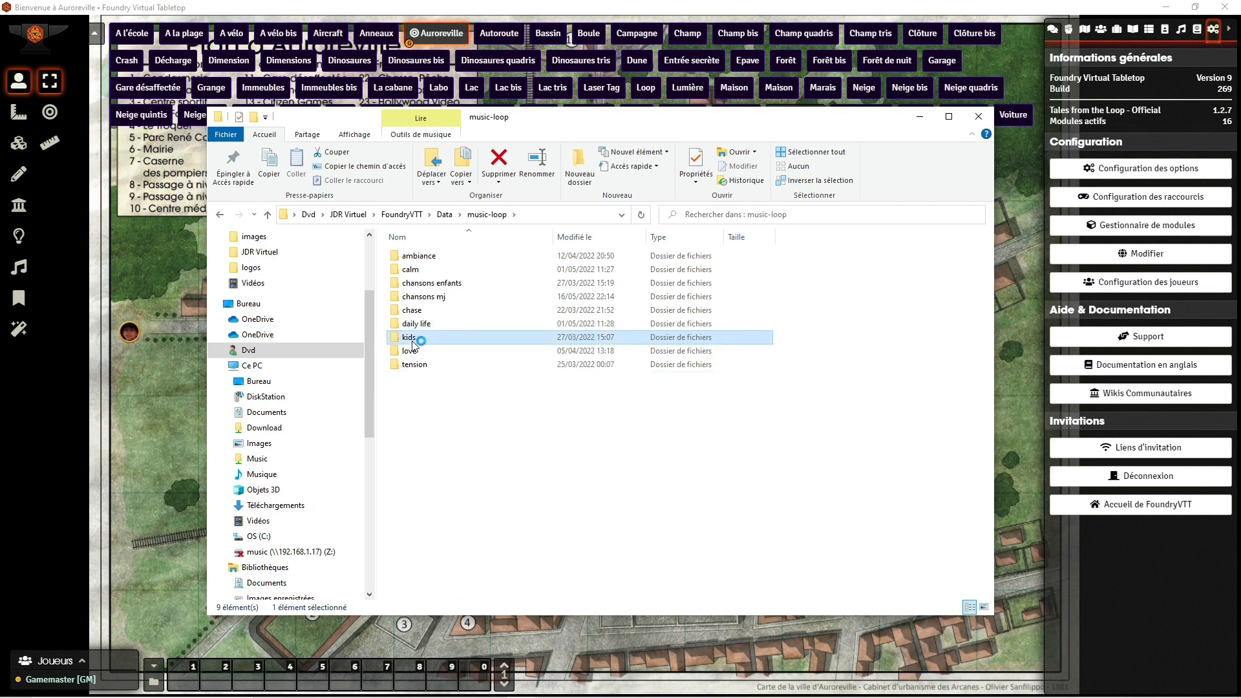
left_click(487, 214)
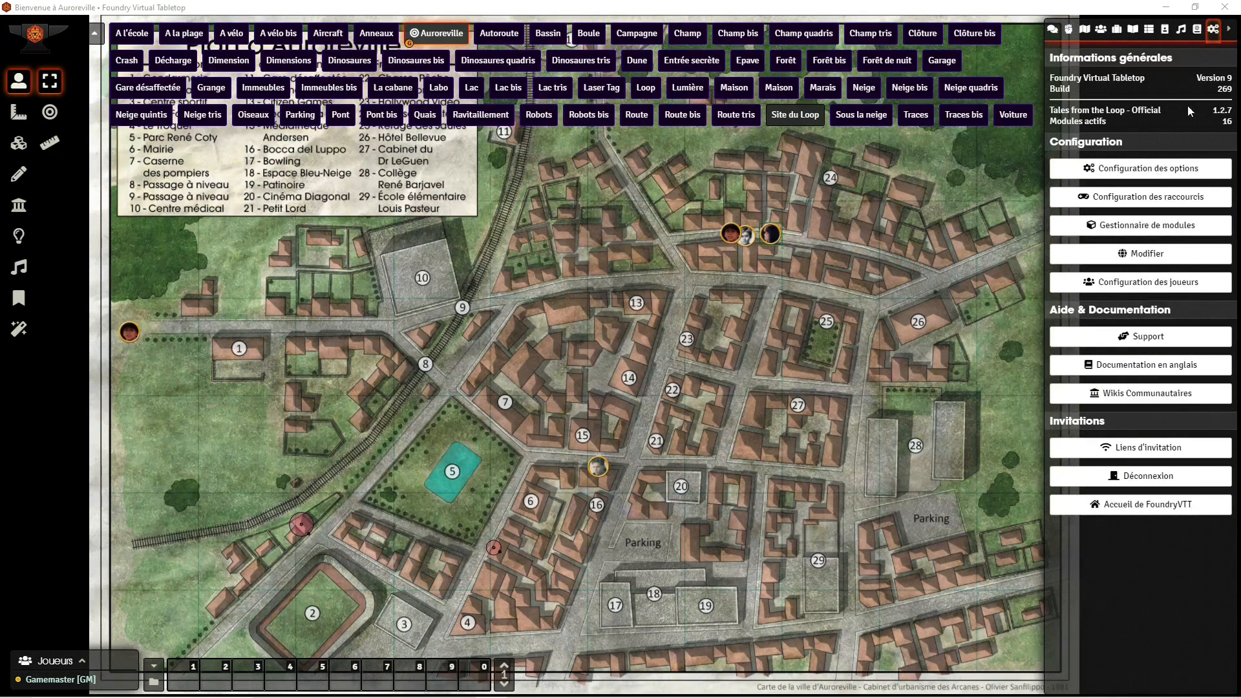
Step: Create a new playlist named Horreur without assigning it to a folder
left_click(1182, 31)
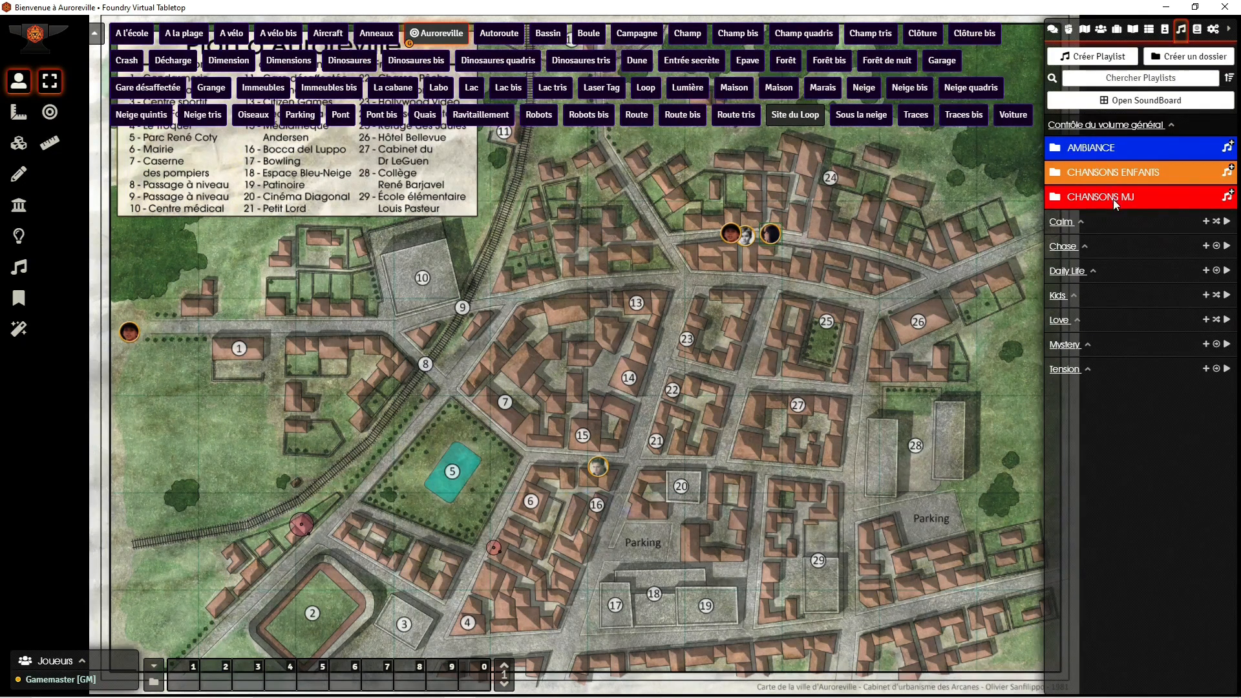
left_click(1063, 369)
left_click(1063, 371)
left_click(1107, 55)
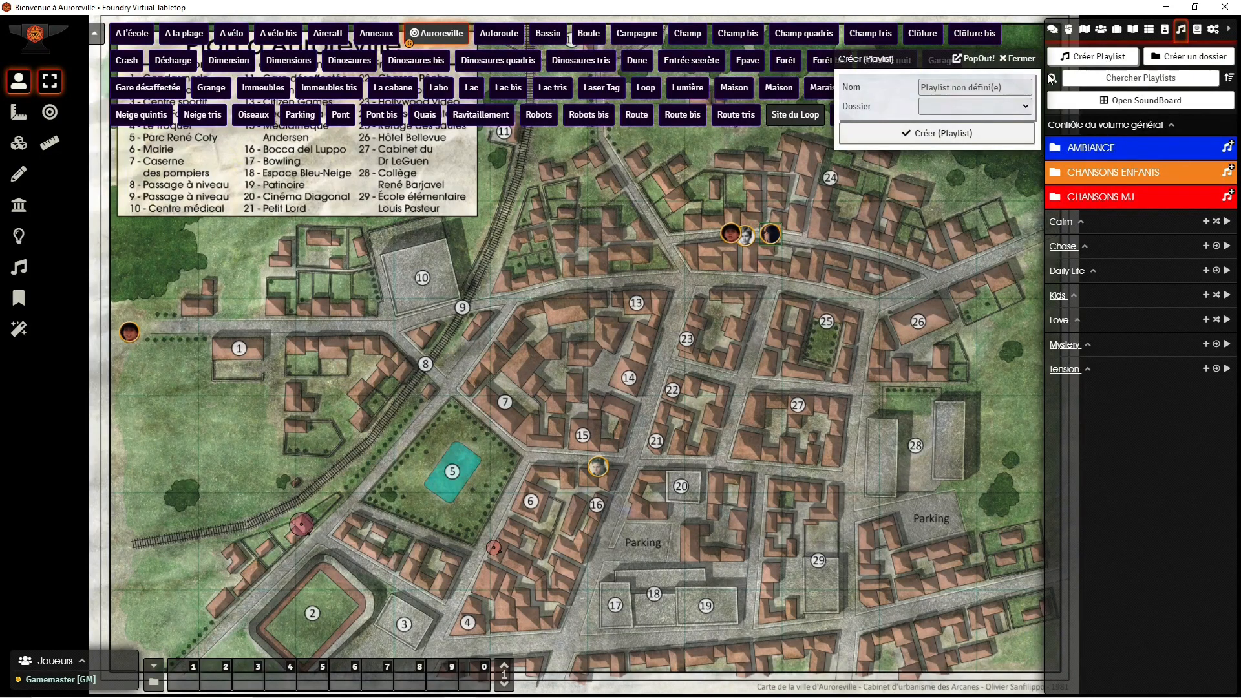
left_click(977, 86)
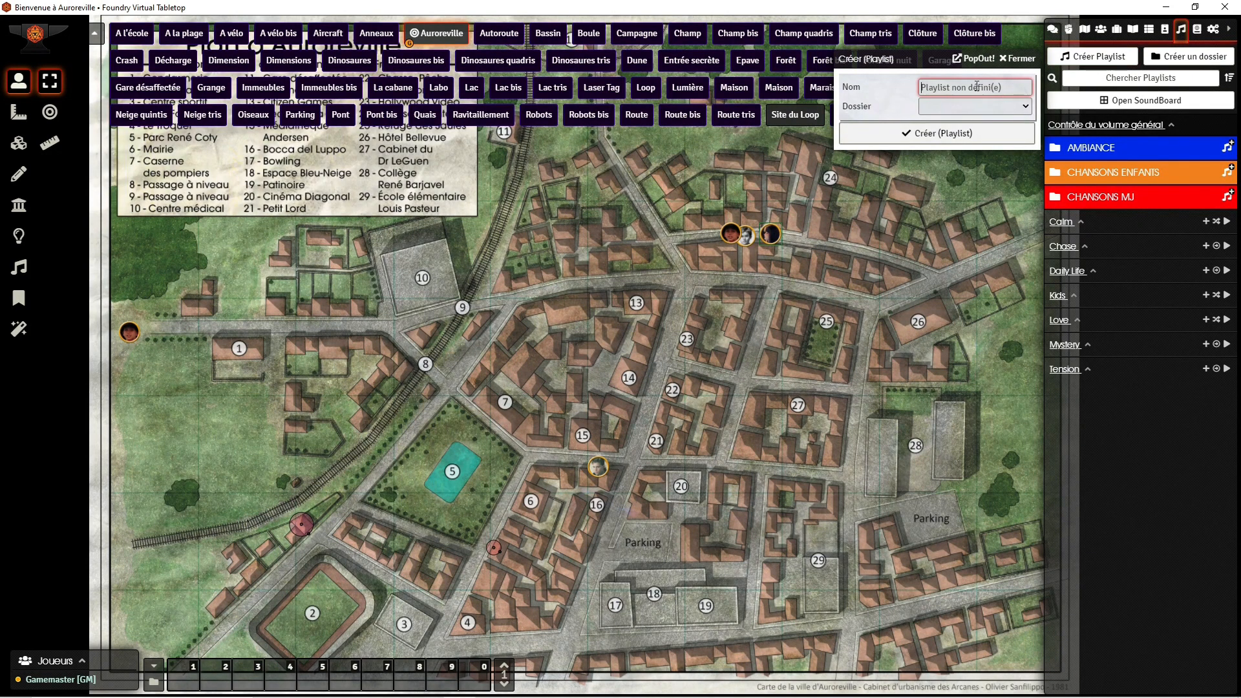
type("Horreur")
left_click(982, 107)
left_click(981, 107)
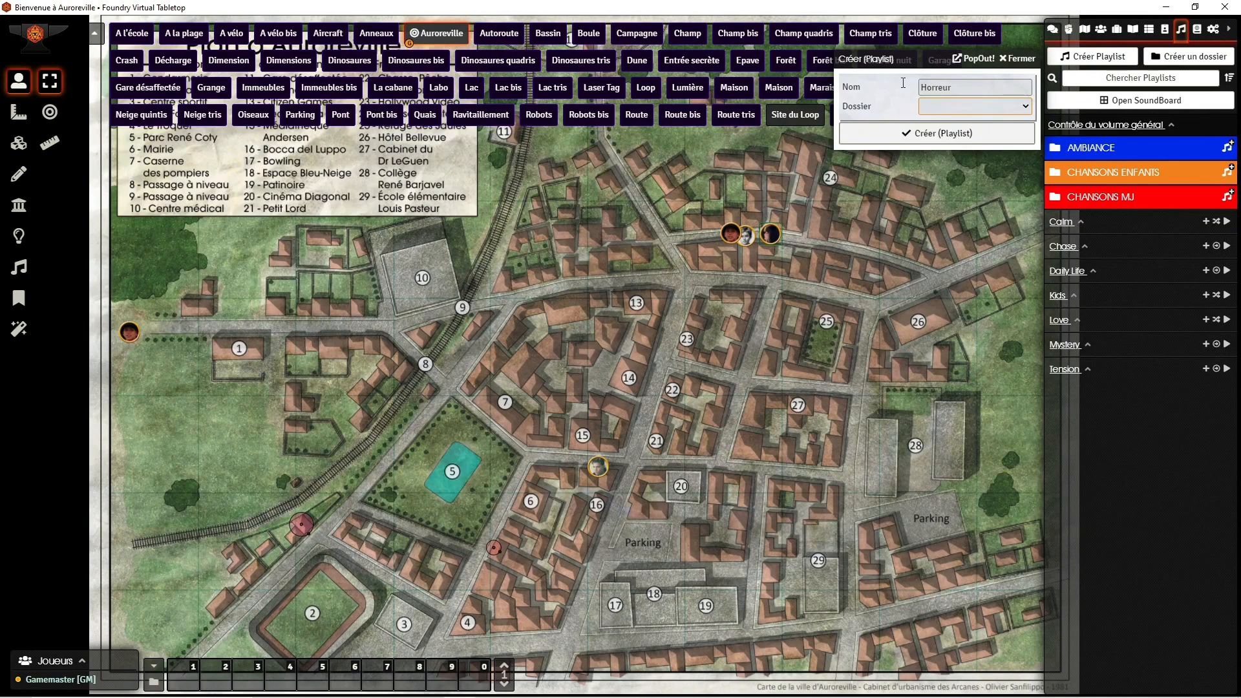
left_click(908, 134)
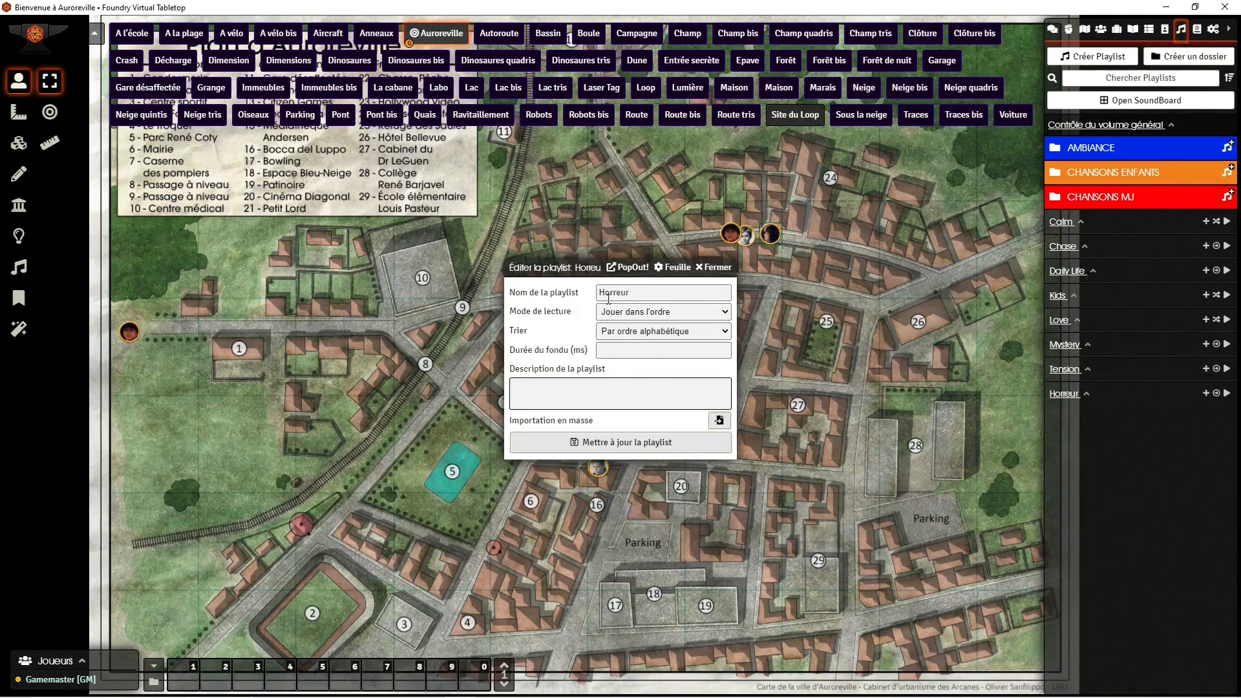
Step: Choose random playback for the Horreur playlist, bulk-import the tracks from music-cthulhu/Horreur, and update the playlist
left_click(622, 316)
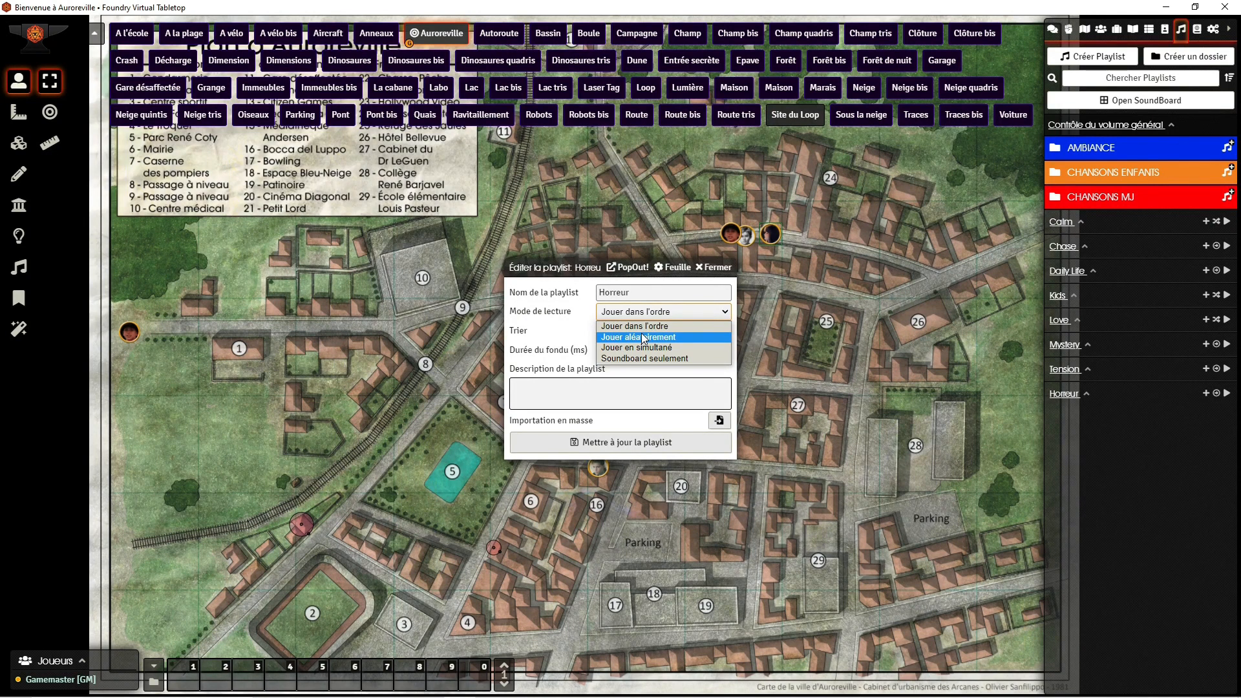
left_click(643, 338)
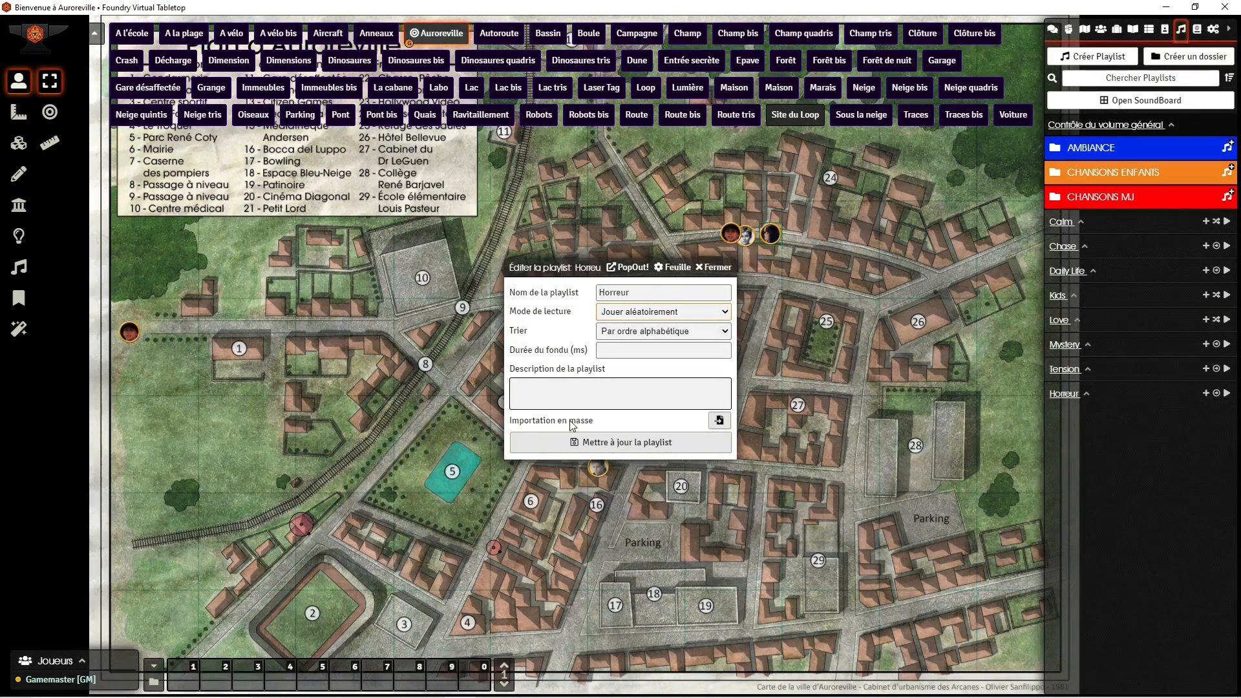
left_click(721, 421)
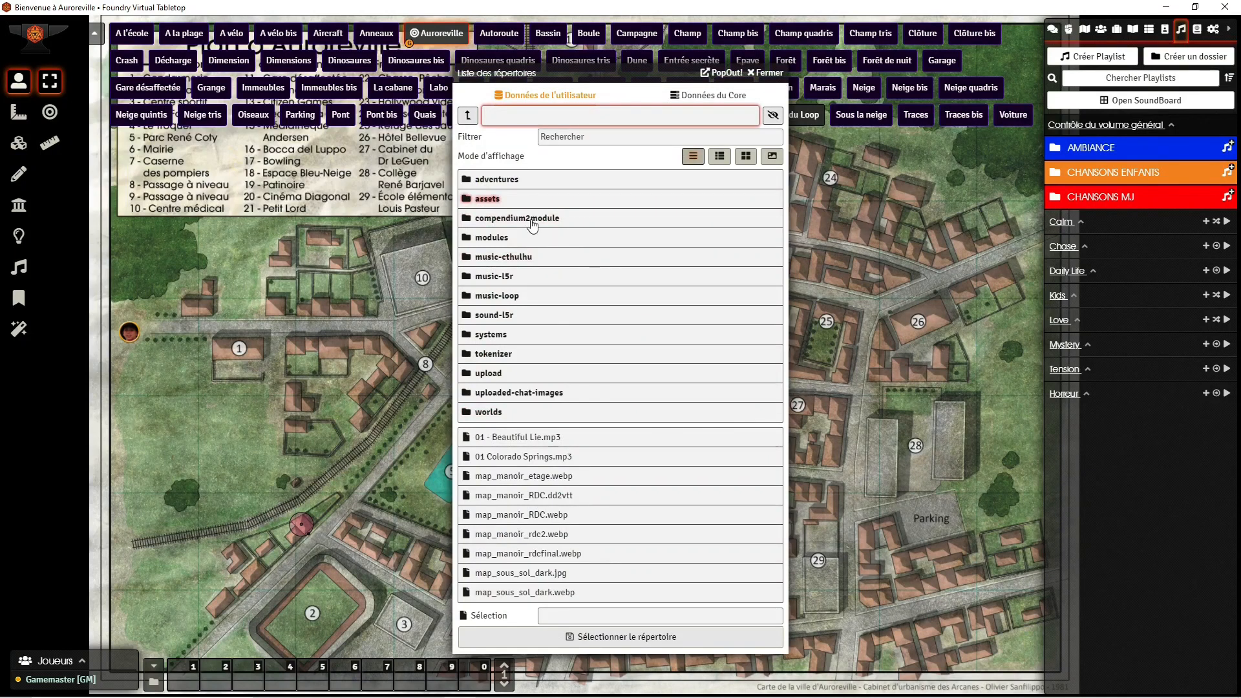
left_click(511, 257)
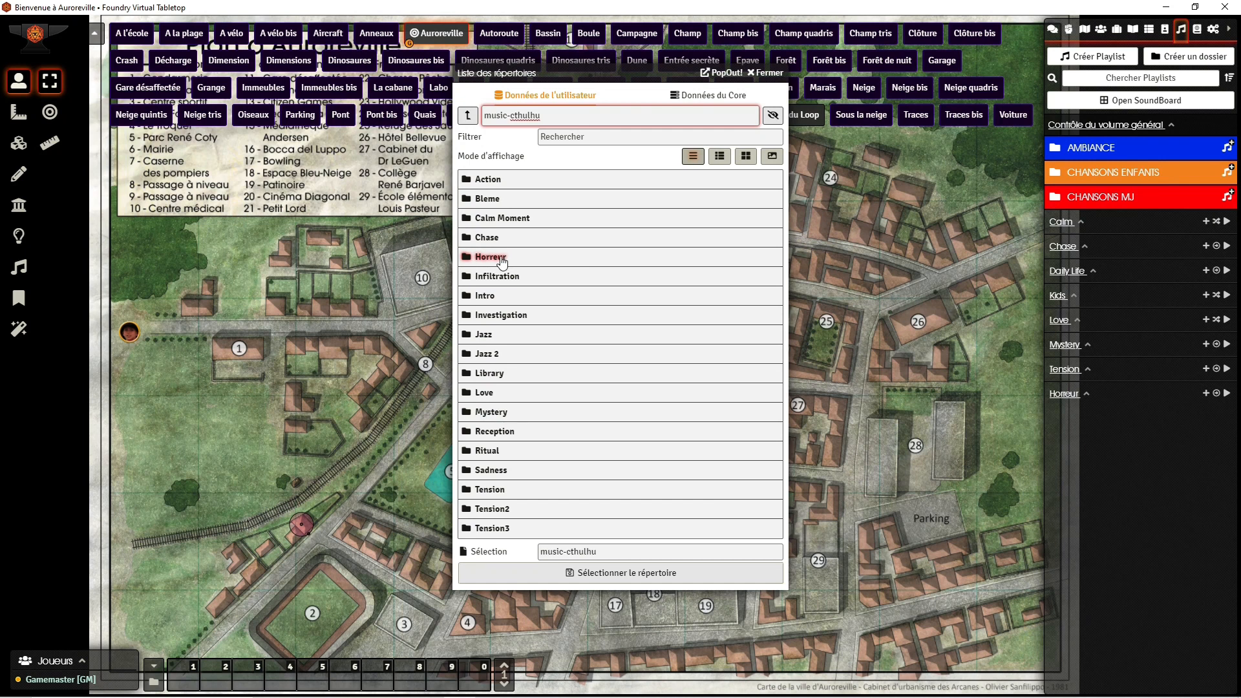
left_click(498, 259)
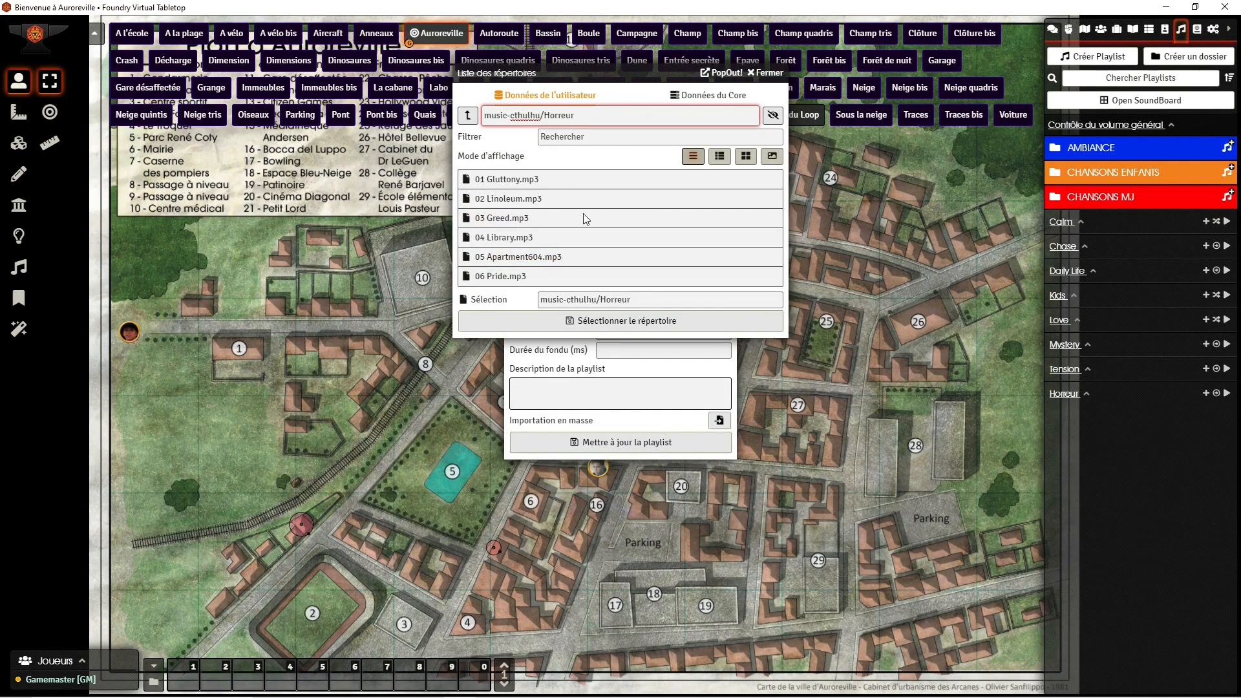
left_click(601, 322)
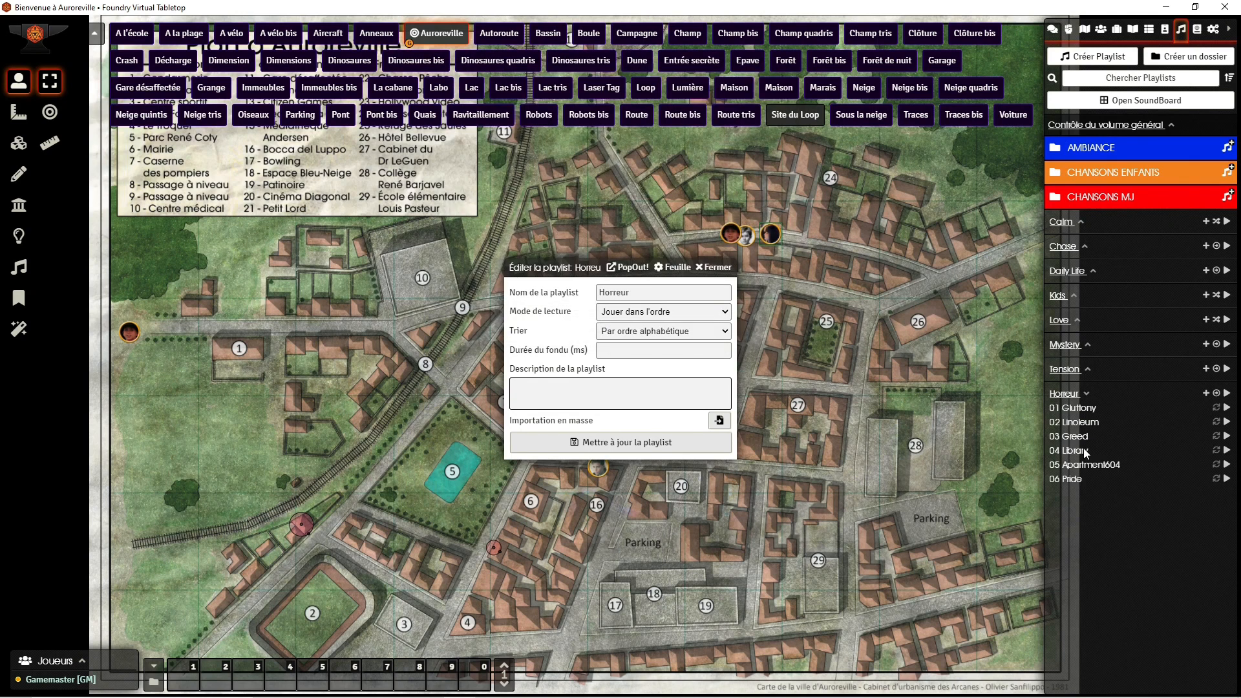
left_click(619, 444)
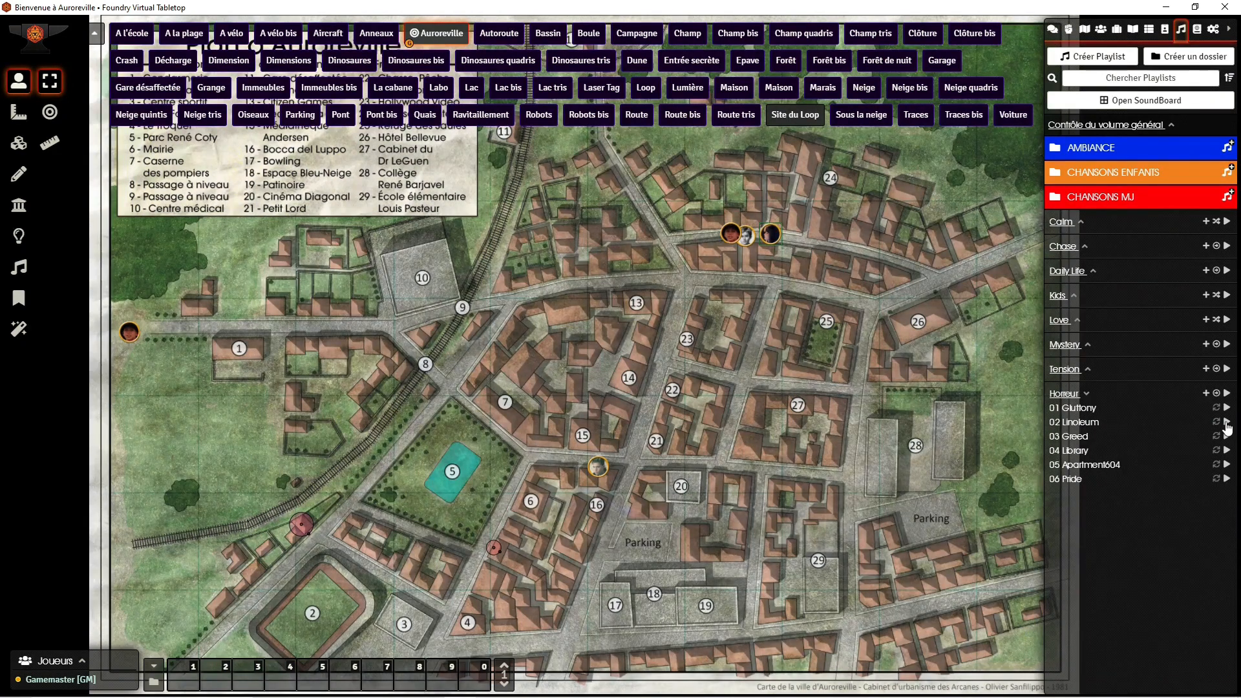
Step: Inspect the actions available for the 02 Linoleum track and the form for adding a single track to the Horreur playlist
right_click(1084, 425)
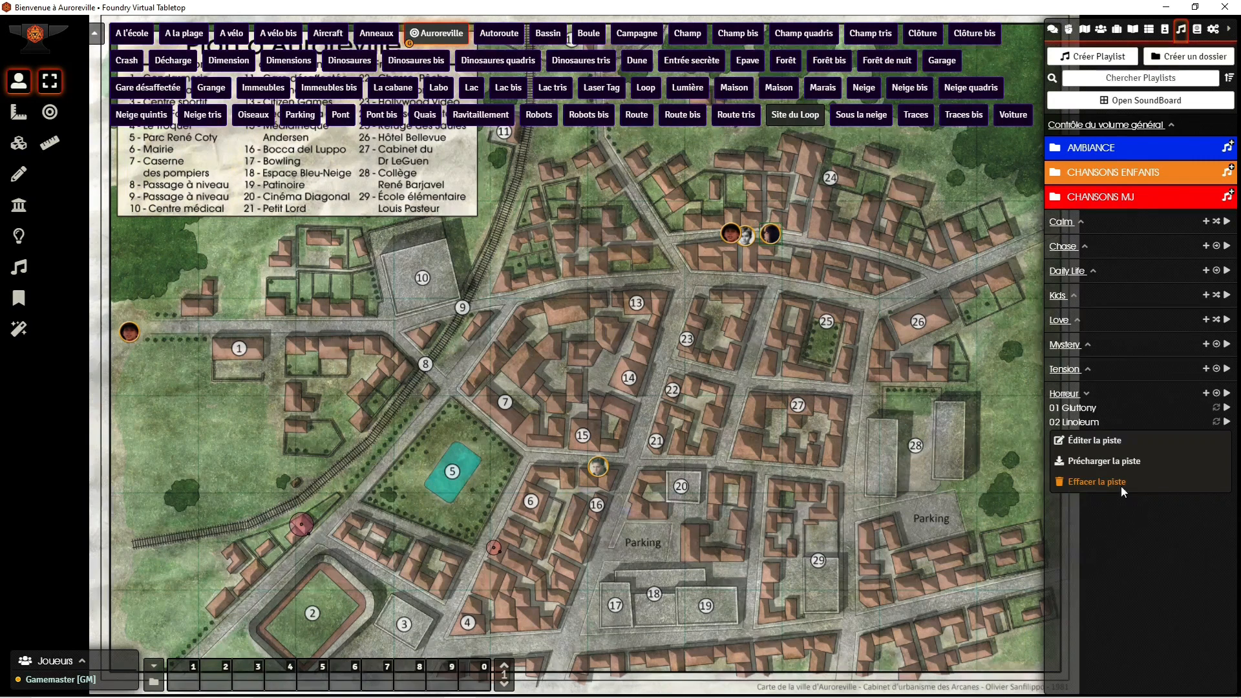
left_click(1140, 537)
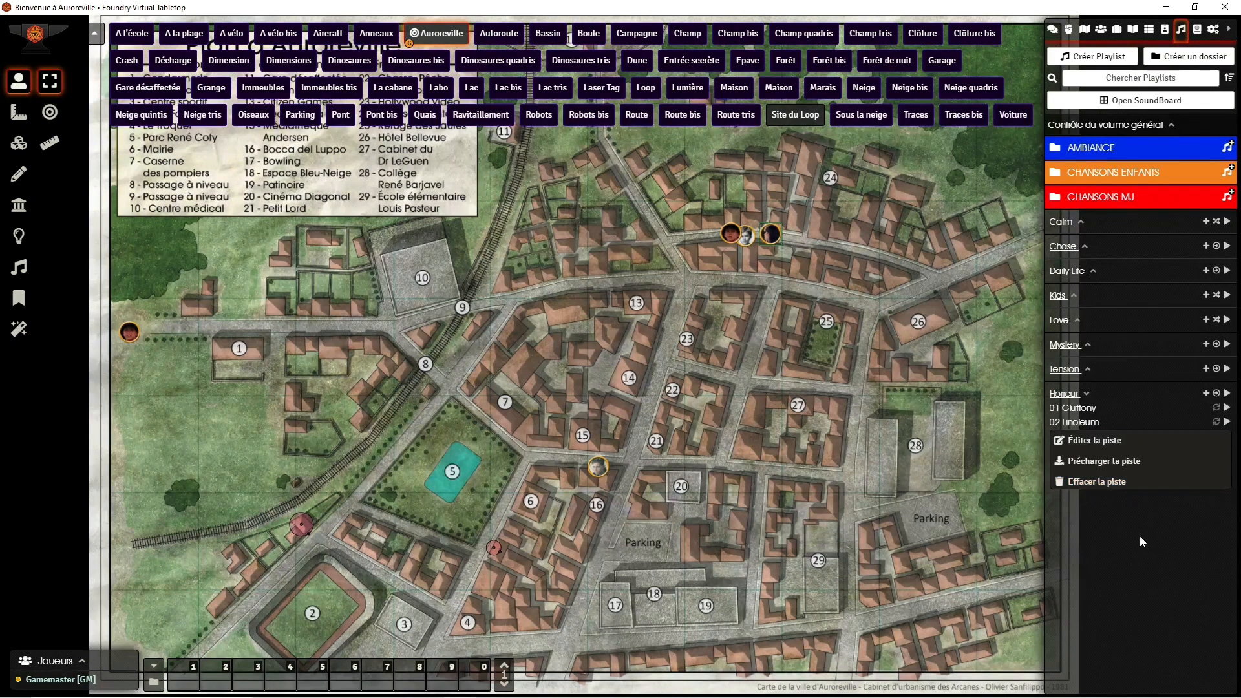
left_click(1206, 393)
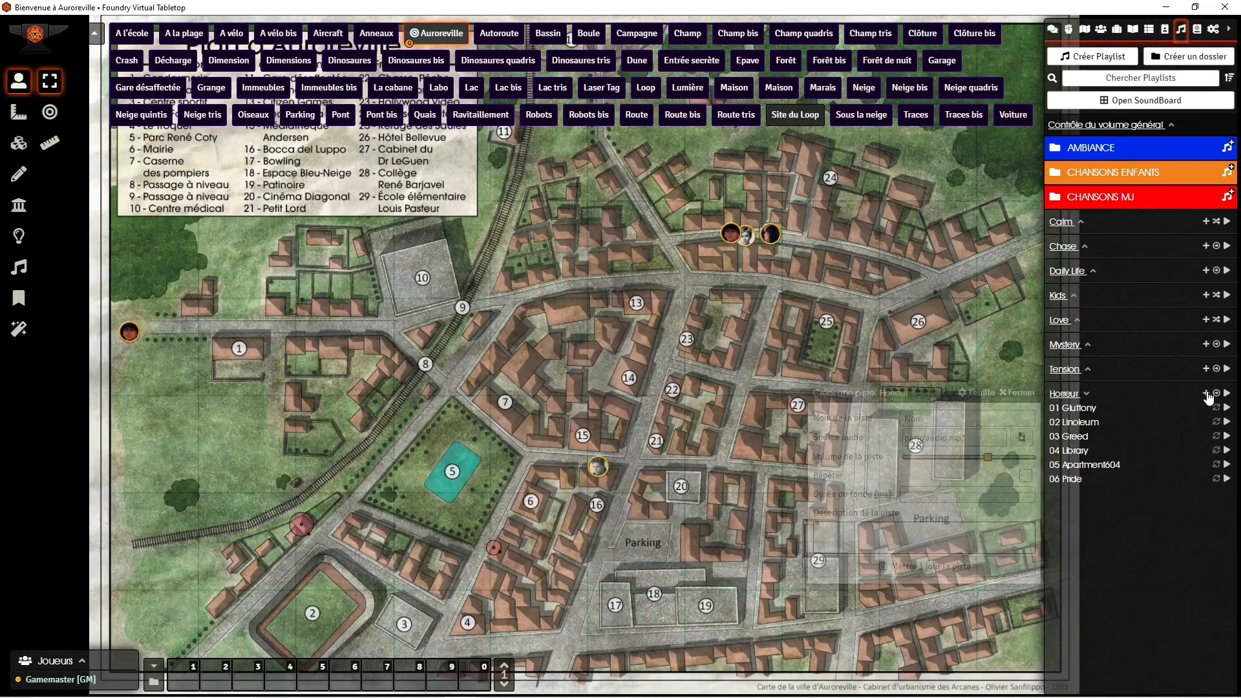
left_click(941, 419)
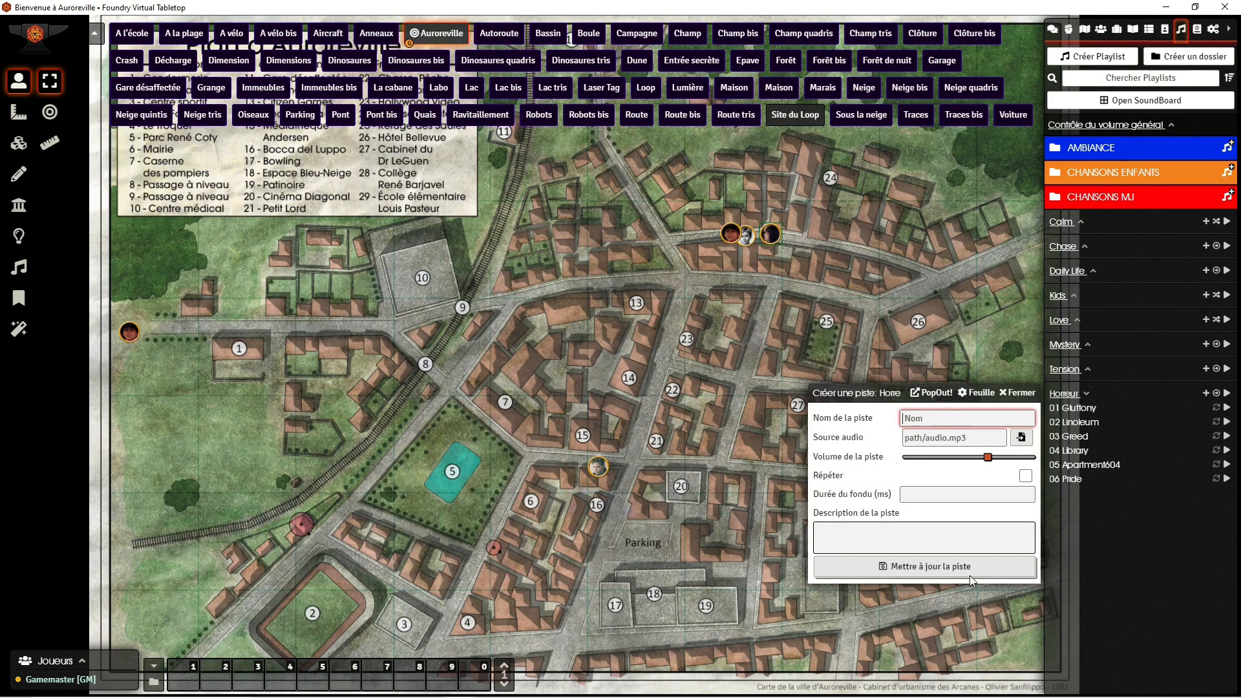
left_click(1023, 392)
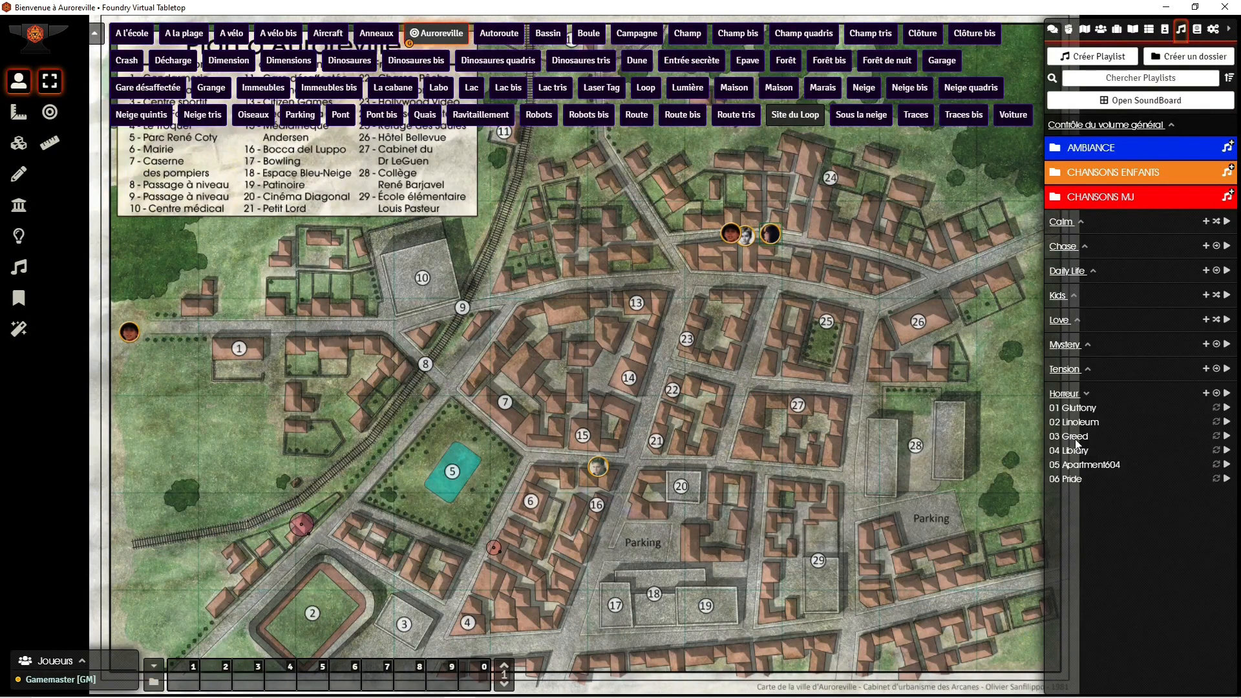
Step: Expand the Calm and Chase playlists and the AMBIANCE folder to examine their contents
left_click(1064, 224)
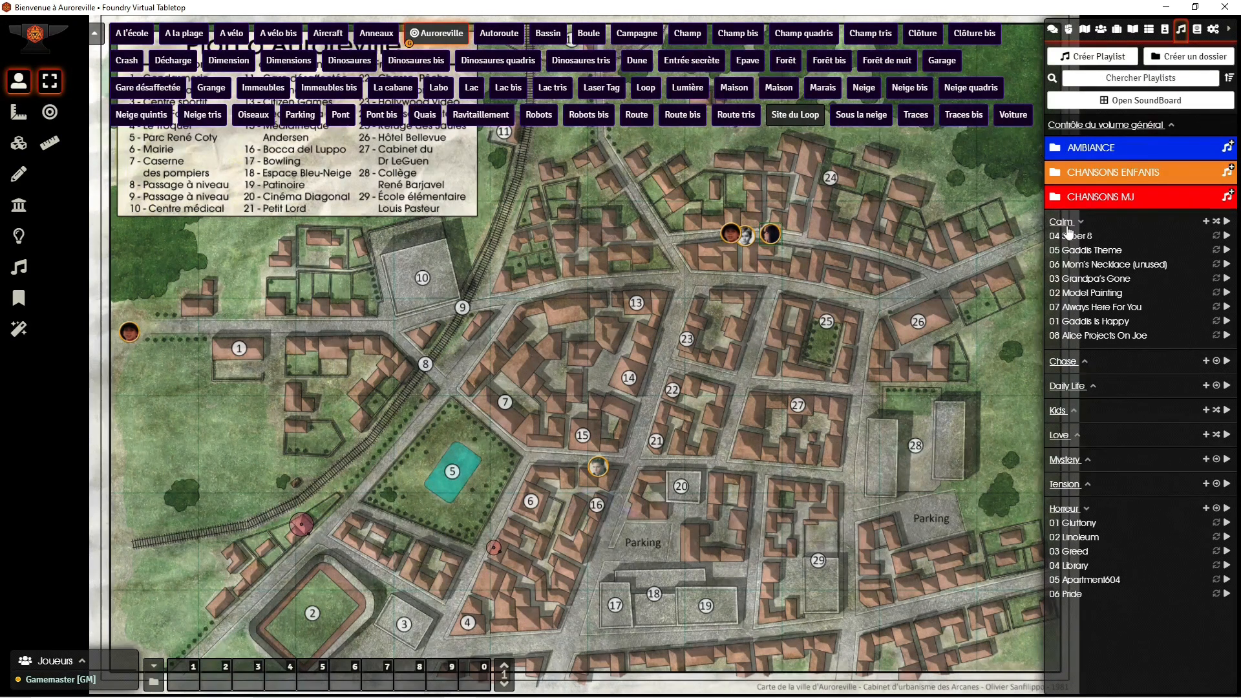
left_click(1064, 362)
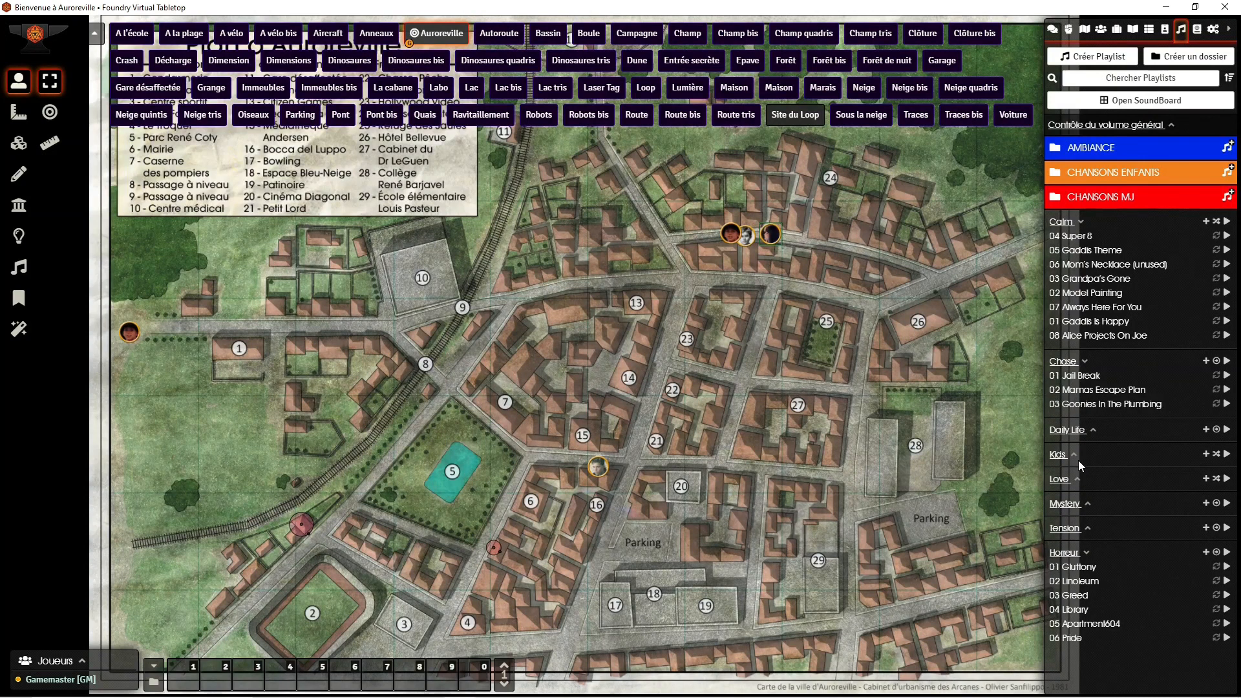
left_click(1107, 150)
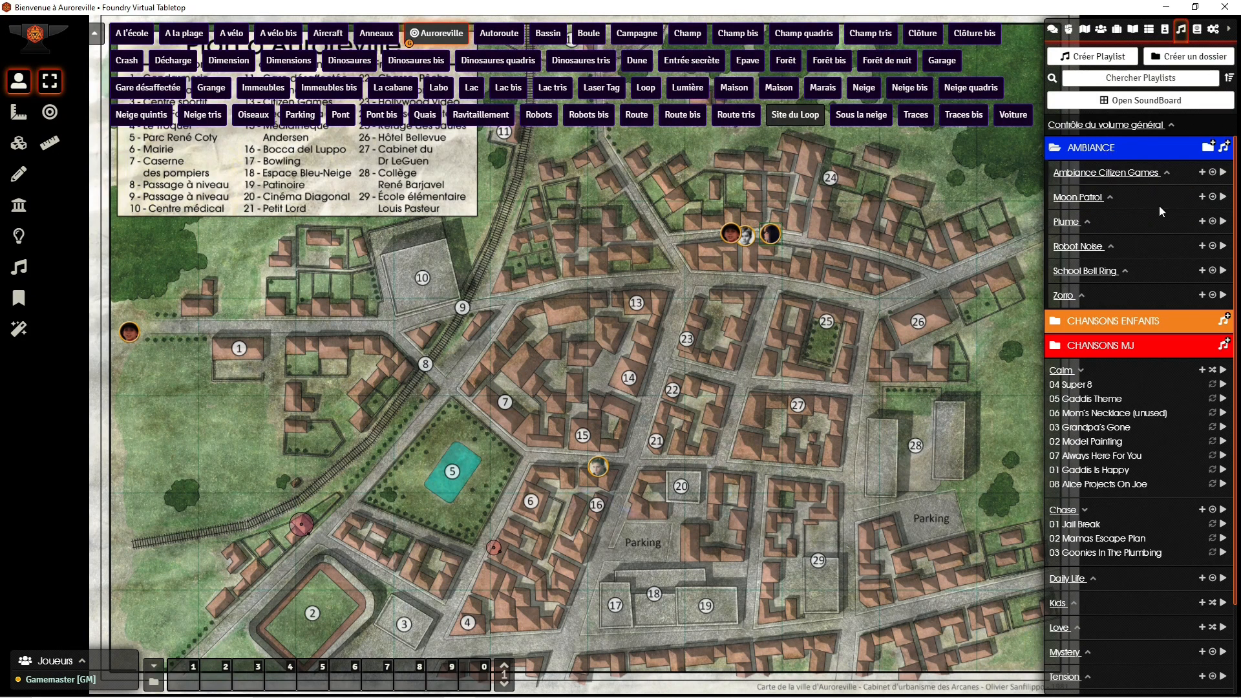
Step: Play Ambiance Citizen Games, layer the Plume and Robot Noise playlists over it one at a time, and stop all playback
left_click(1224, 175)
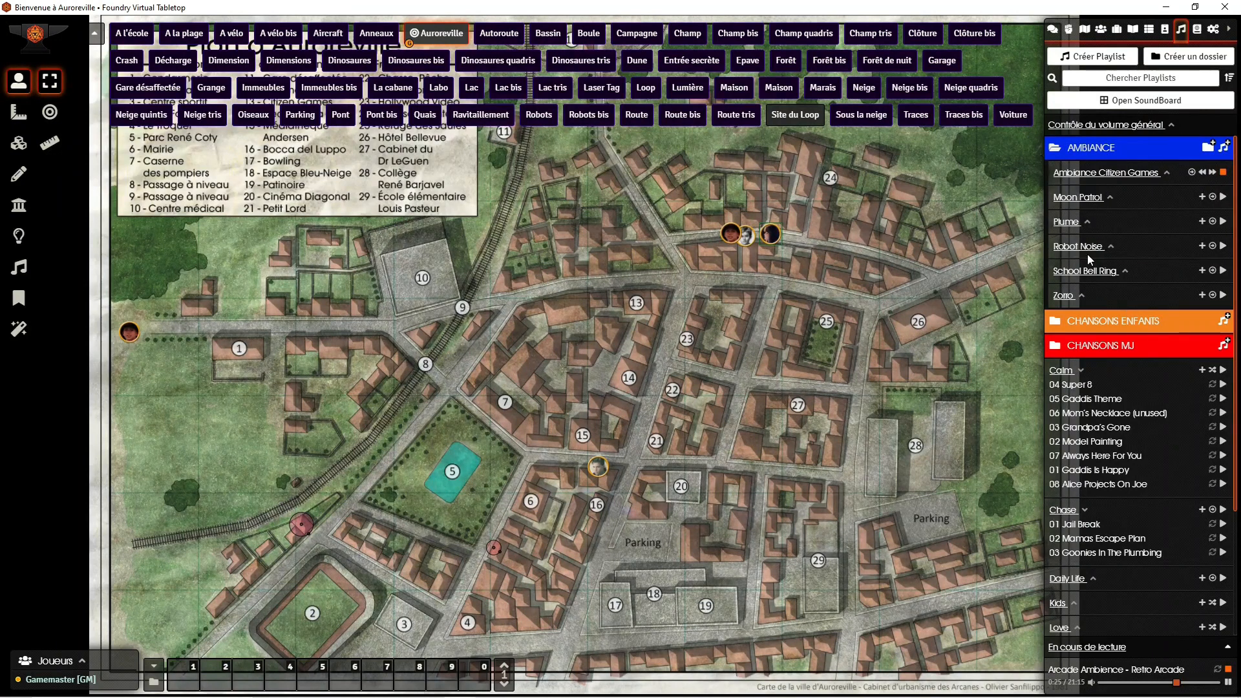
left_click(1223, 222)
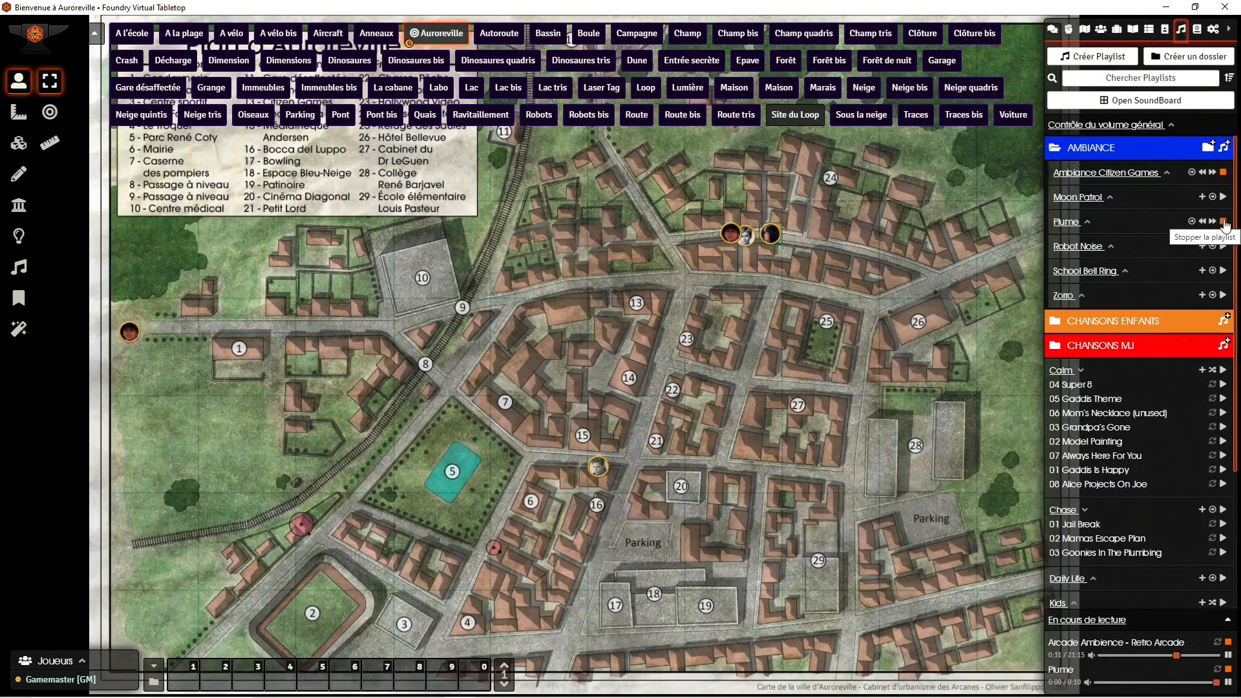
left_click(1223, 222)
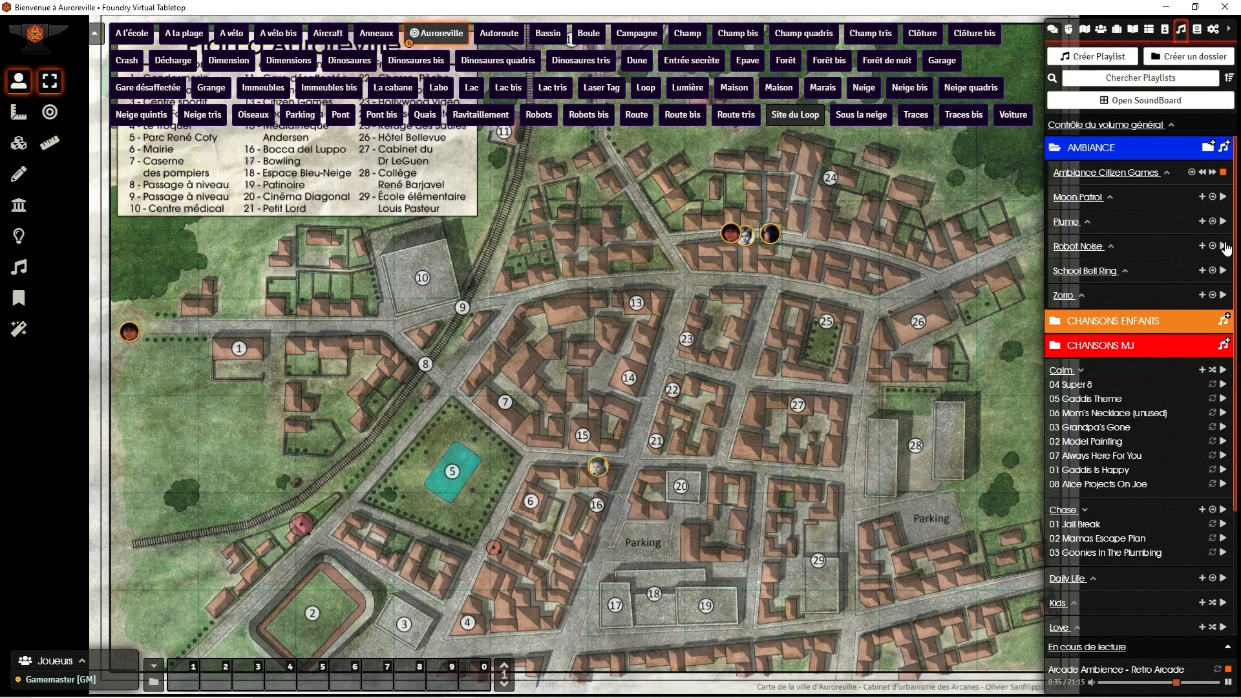
left_click(1224, 247)
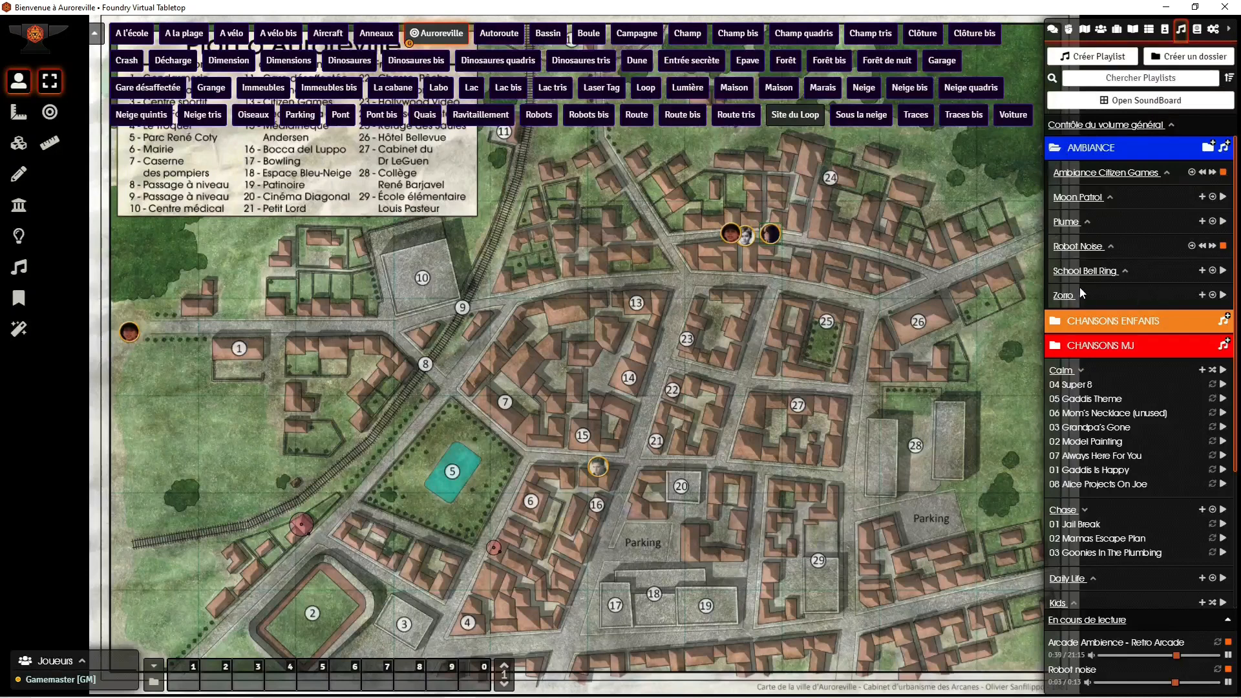
left_click(1223, 246)
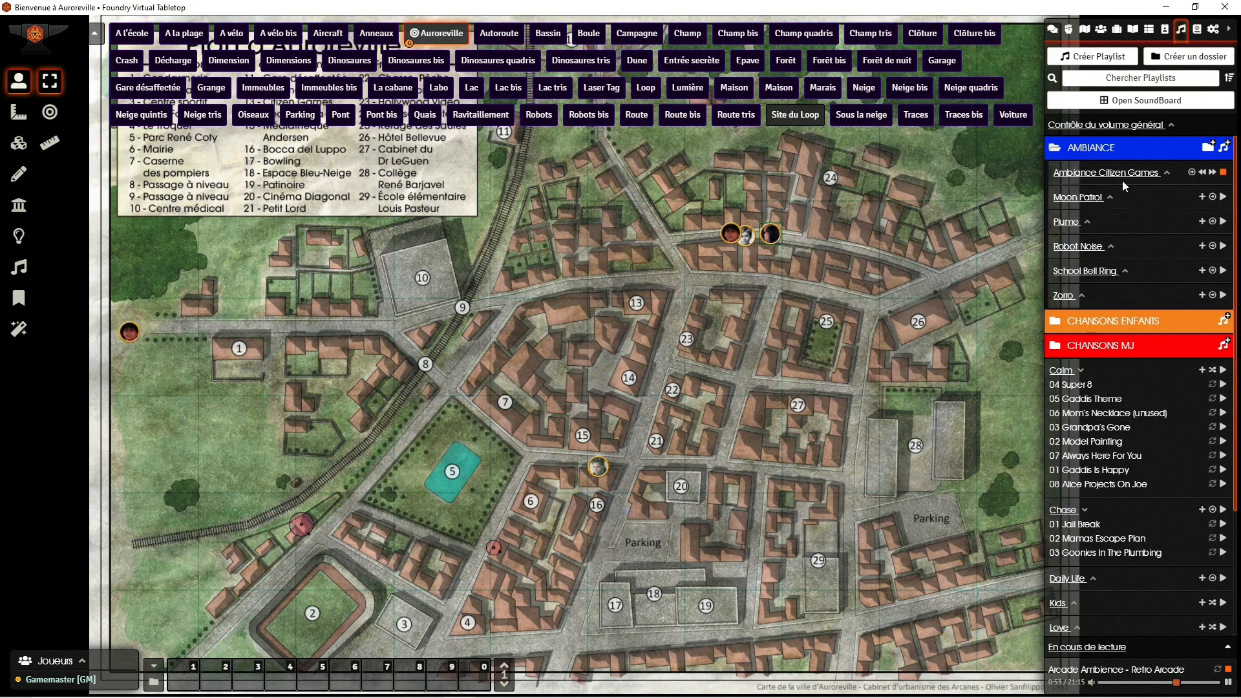
left_click(1223, 173)
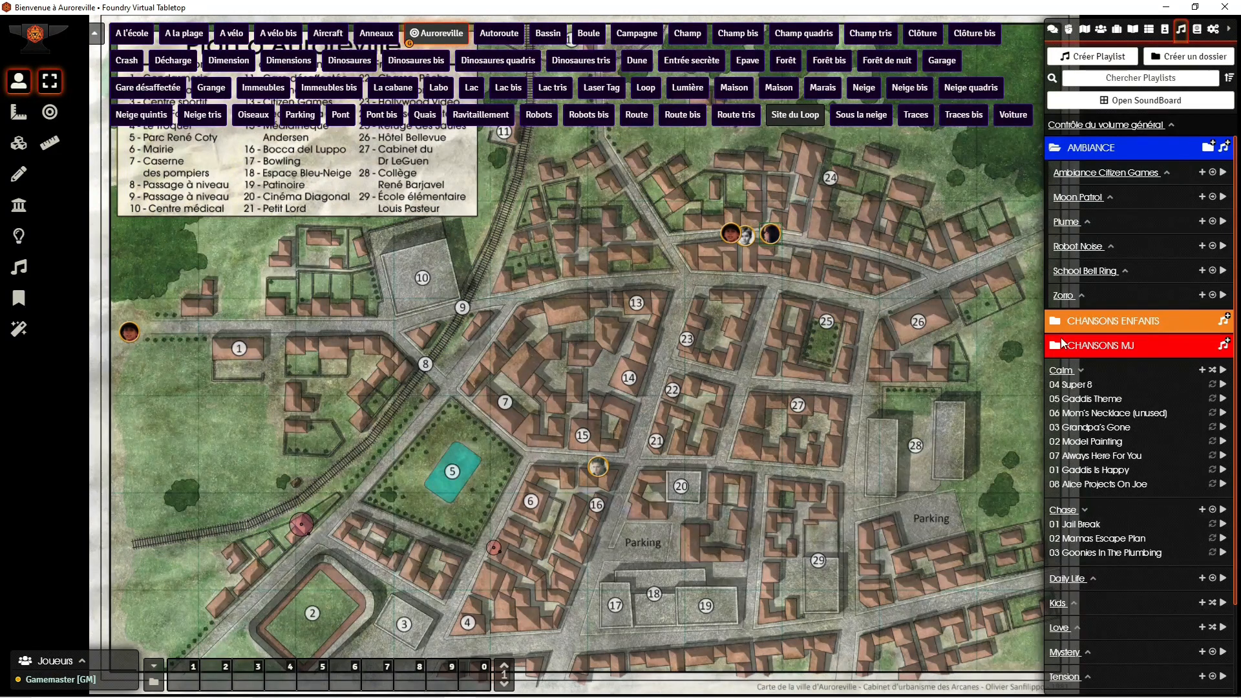
Step: Detach the playlists directory into a floating window over the map and view the 00 TAINTED LOVE journal article alongside it
right_click(1181, 33)
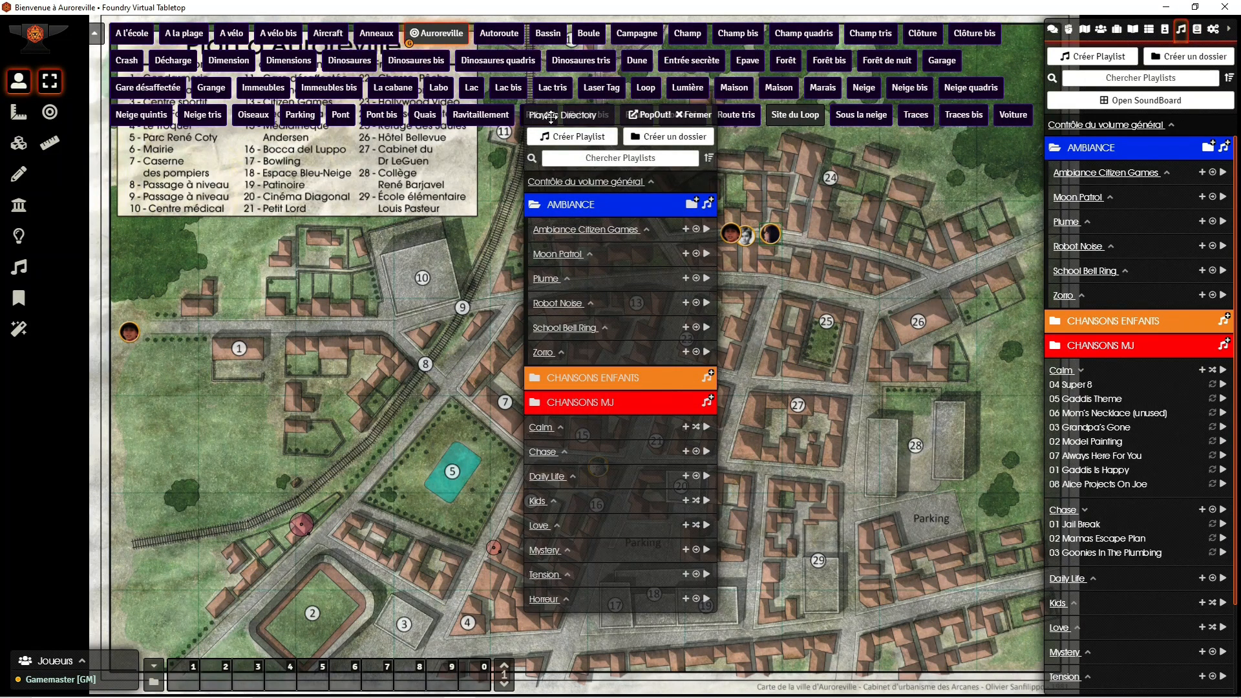
left_click_drag(591, 118, 185, 176)
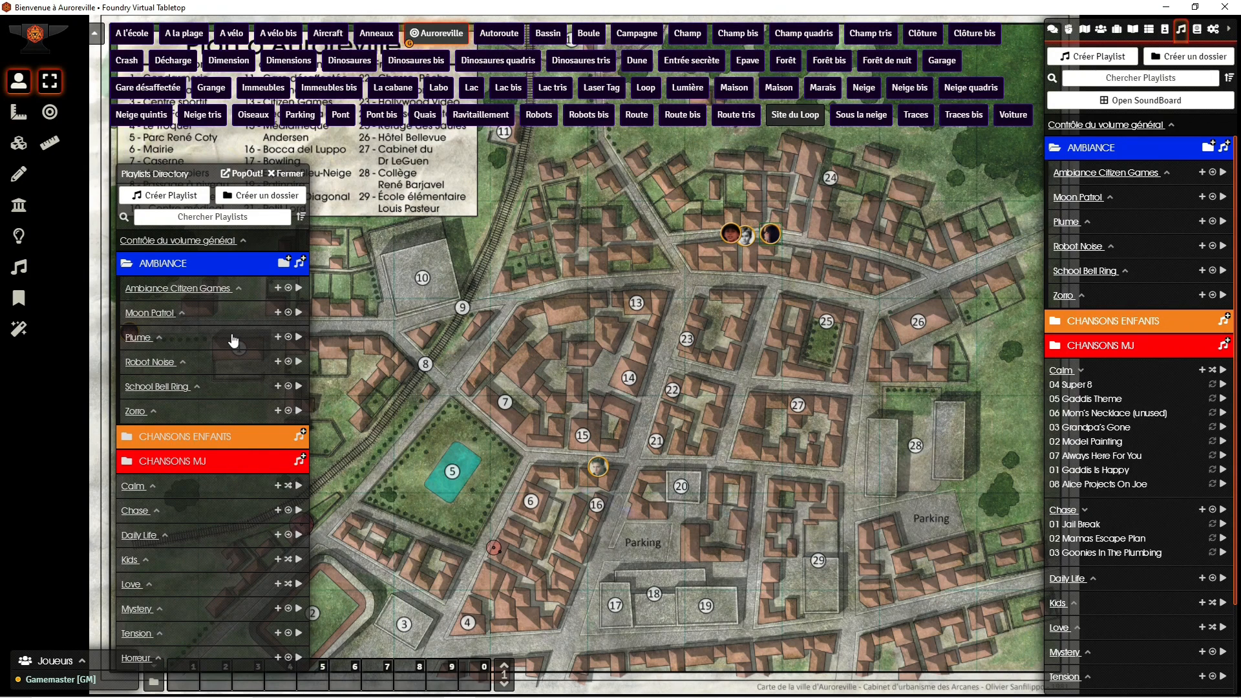
left_click(1133, 29)
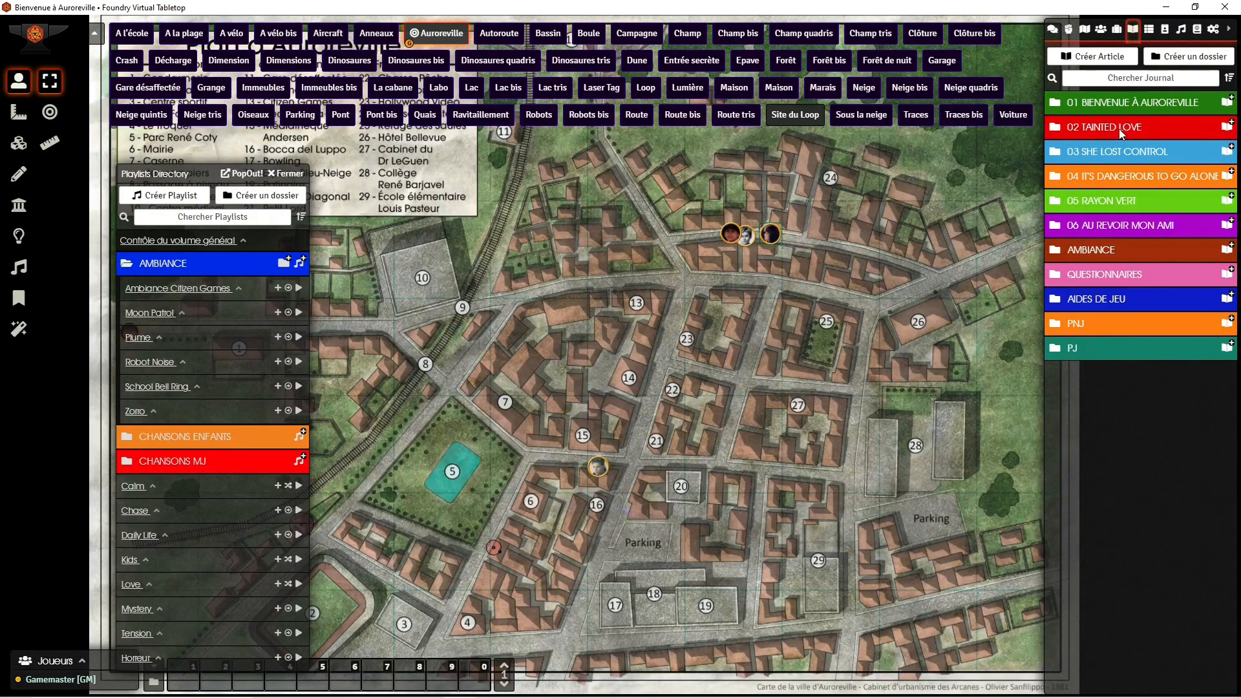
left_click(1121, 134)
left_click(1121, 155)
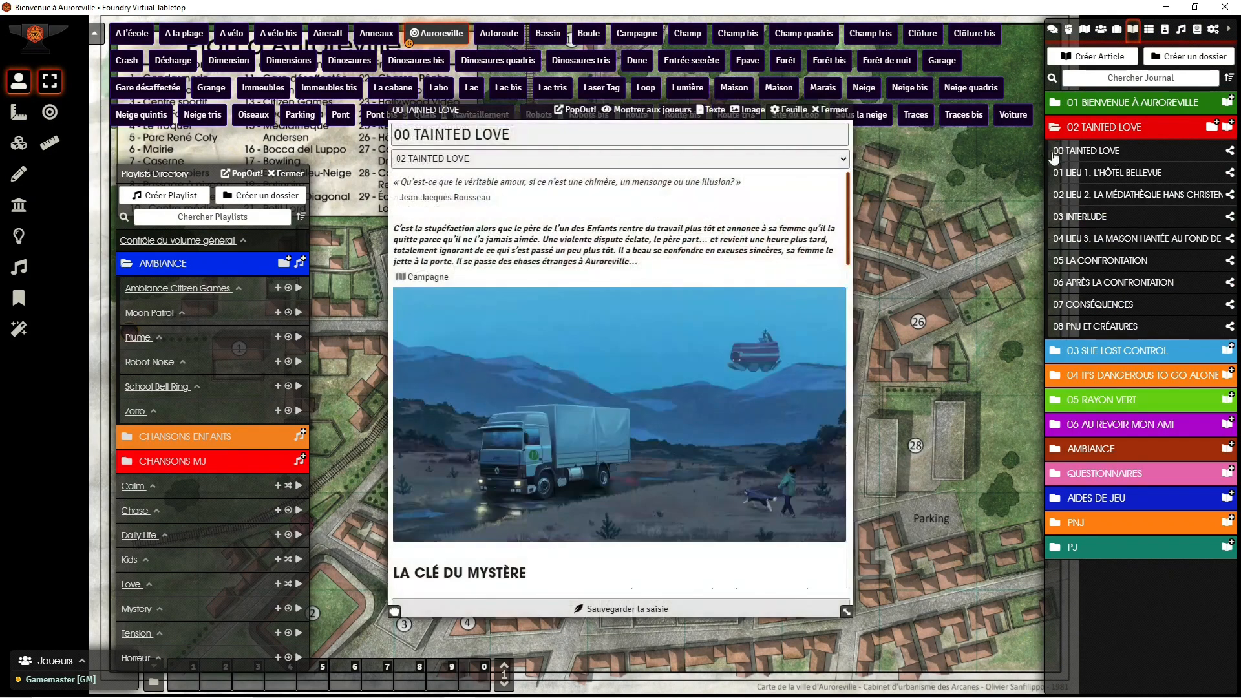
left_click(832, 111)
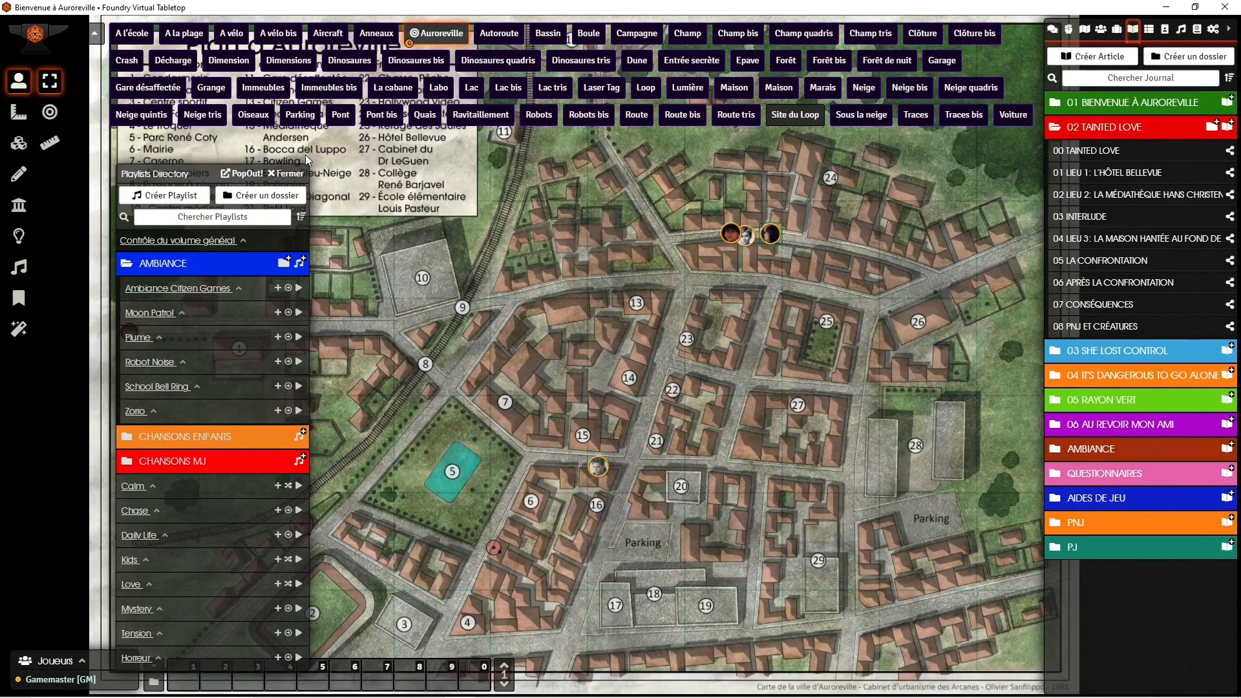
Step: Set Daily Life as the audio playlist in the Campagne scene's ambience configuration
right_click(646, 37)
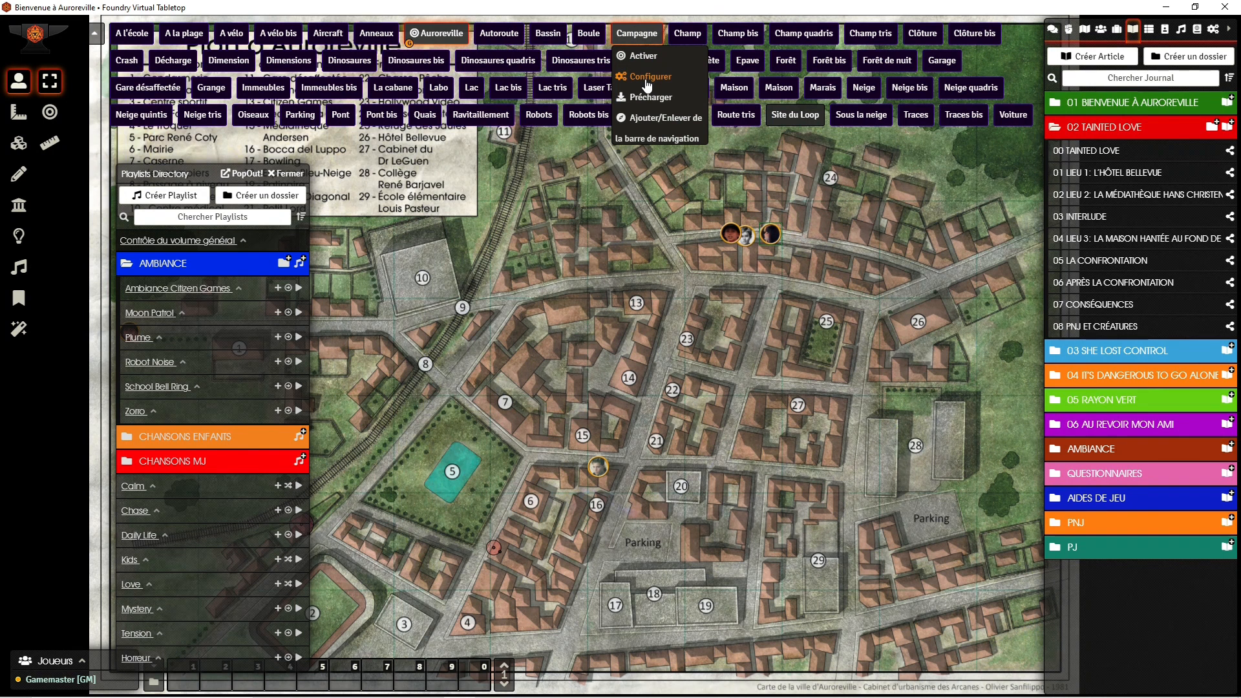
left_click(645, 78)
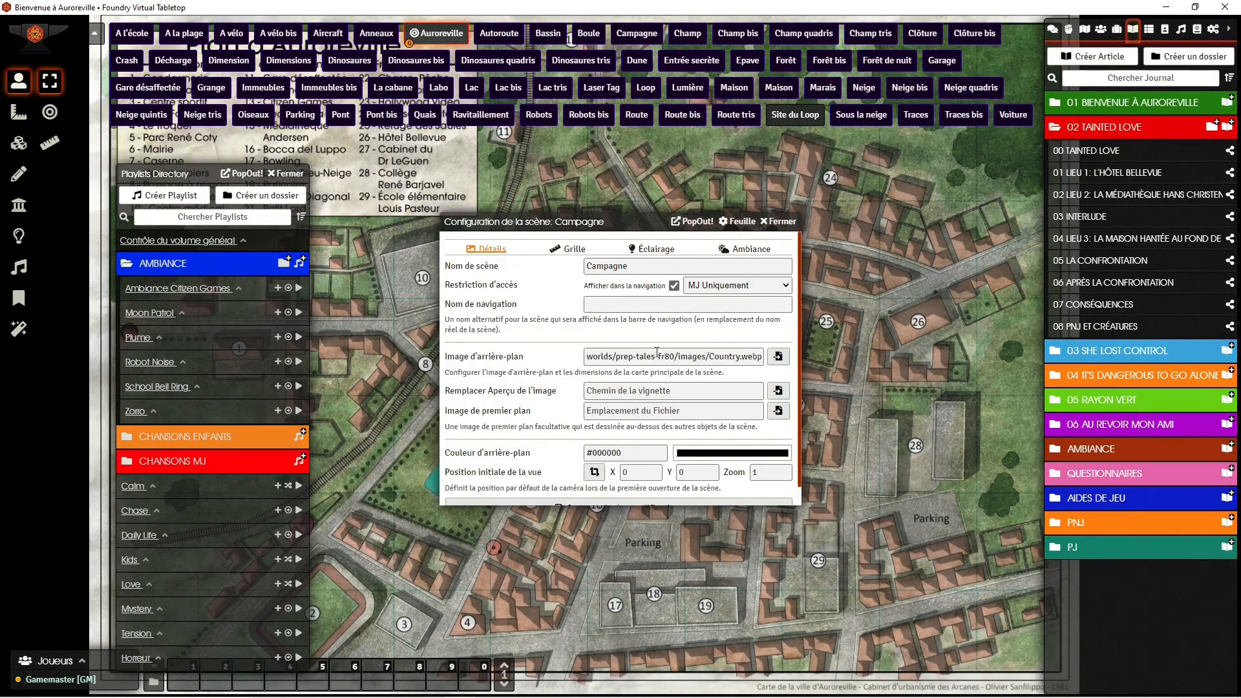
left_click(760, 252)
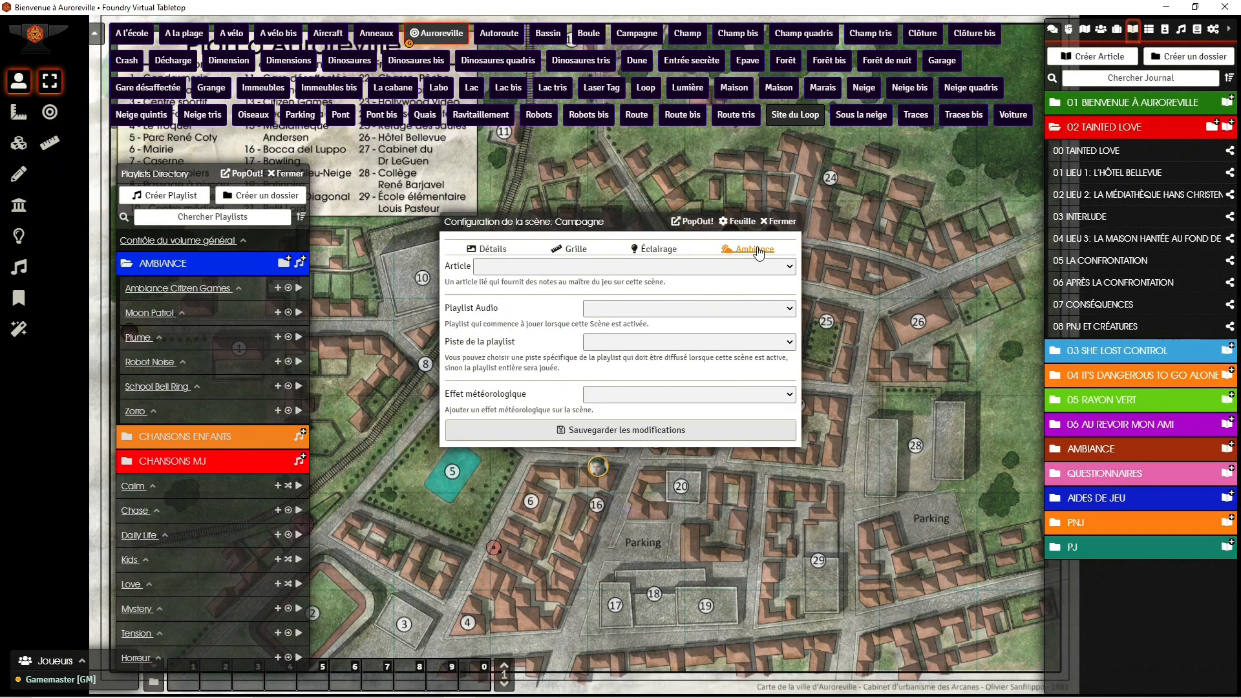
left_click(790, 310)
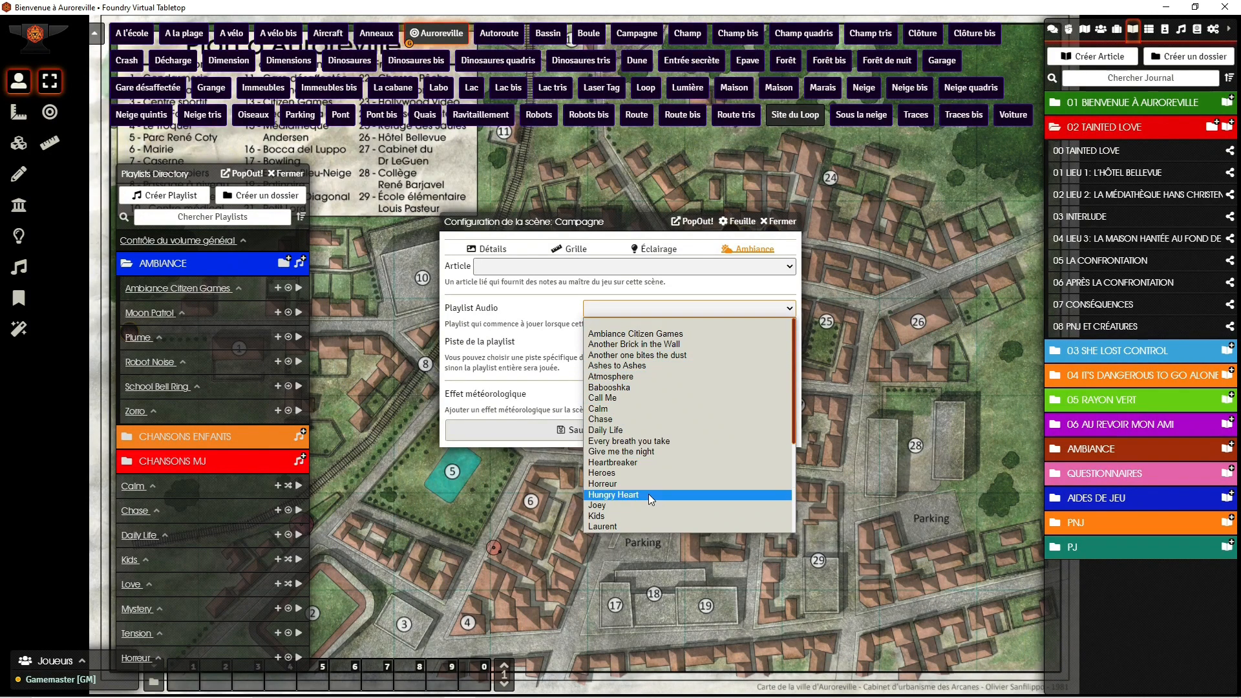
left_click(626, 431)
Step: Review the Daily Life tracks available to the scene, leave the specific track blank, and save the scene configuration
left_click(650, 341)
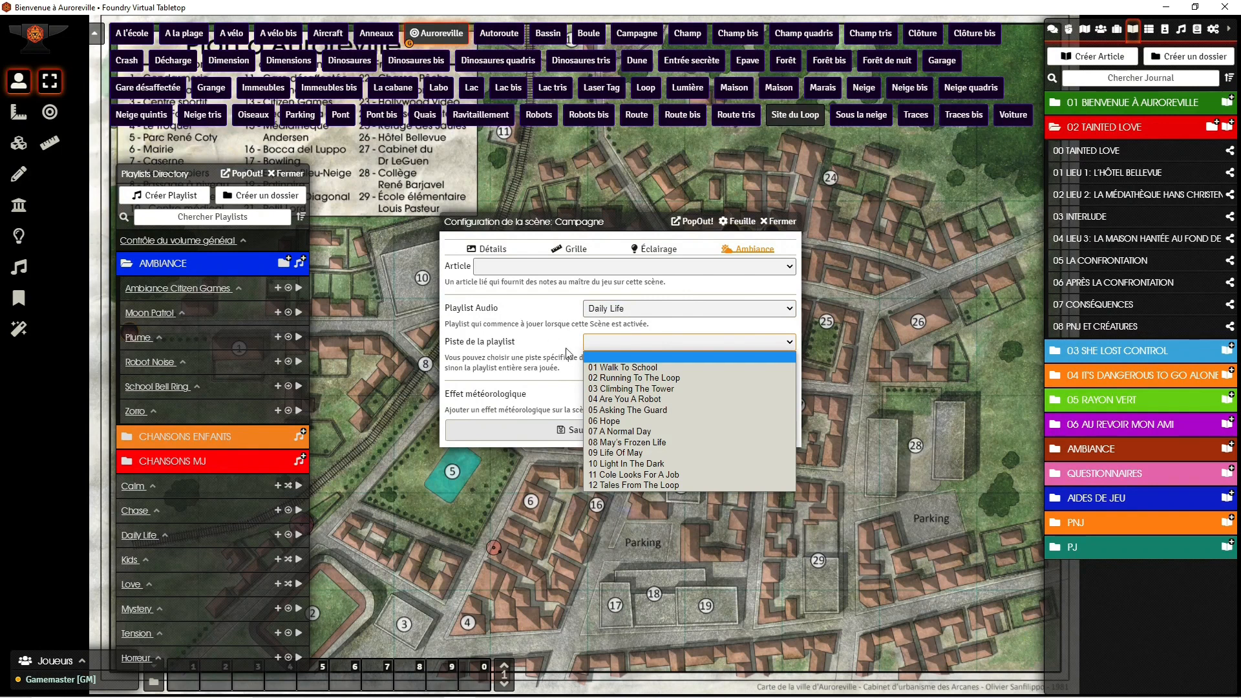
left_click(534, 355)
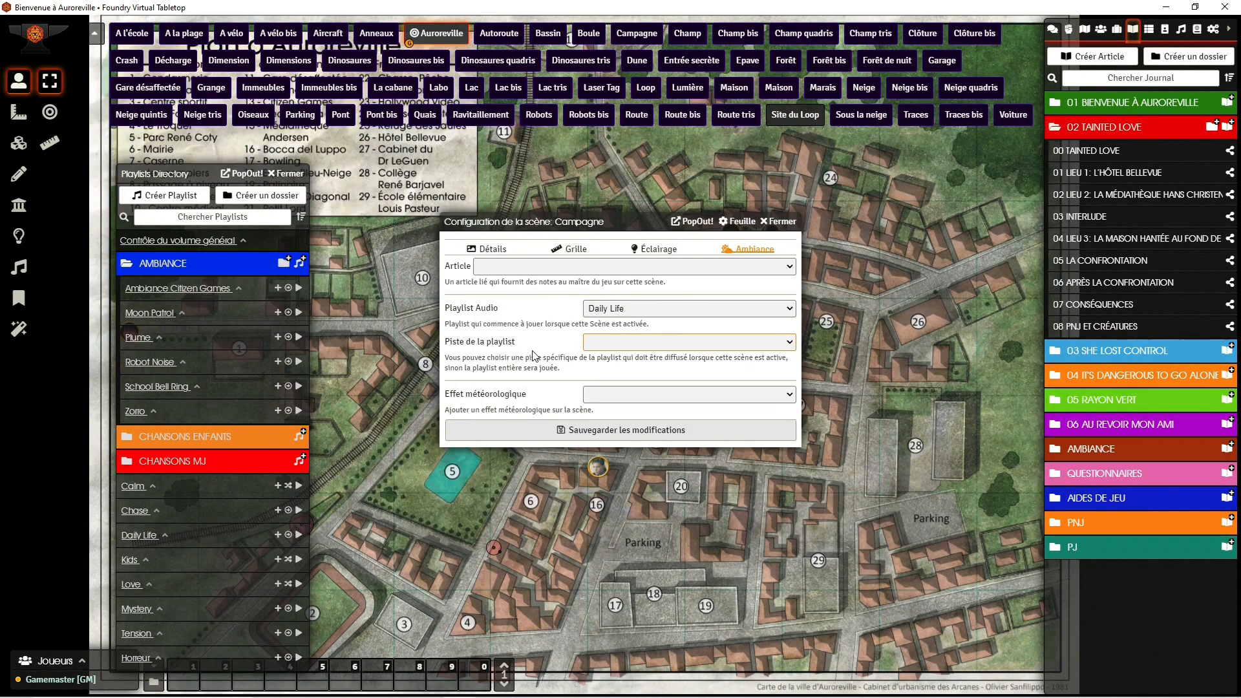
left_click(618, 345)
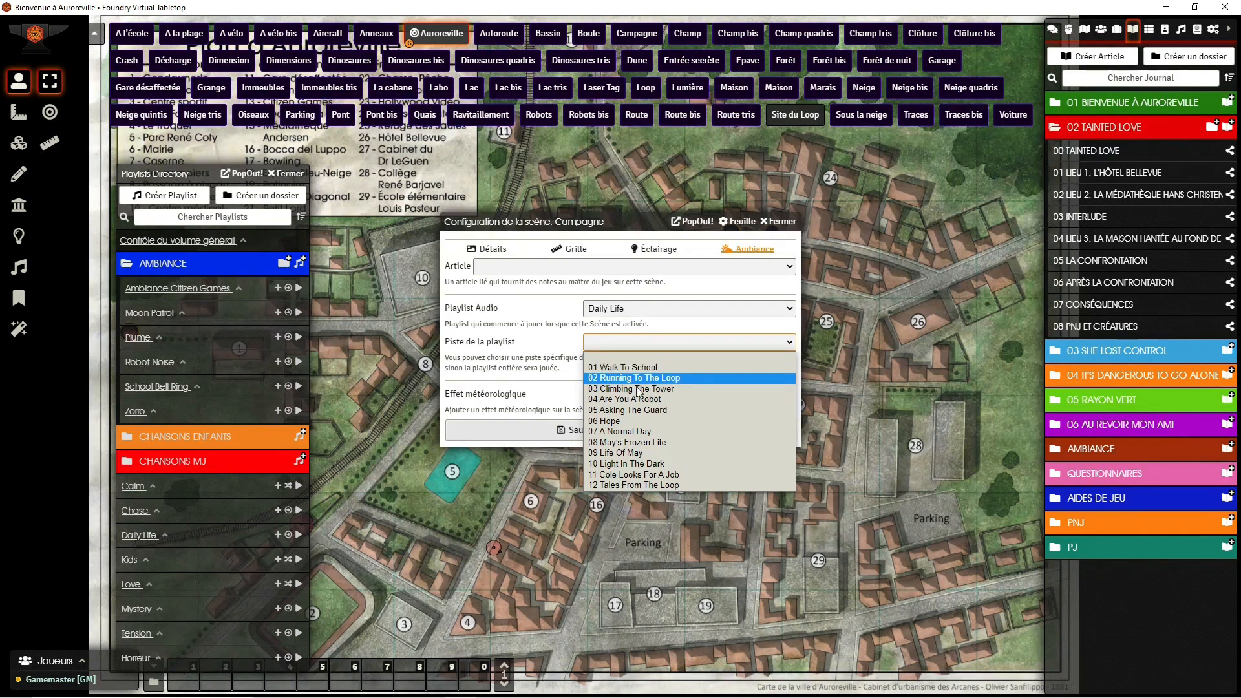
left_click(642, 356)
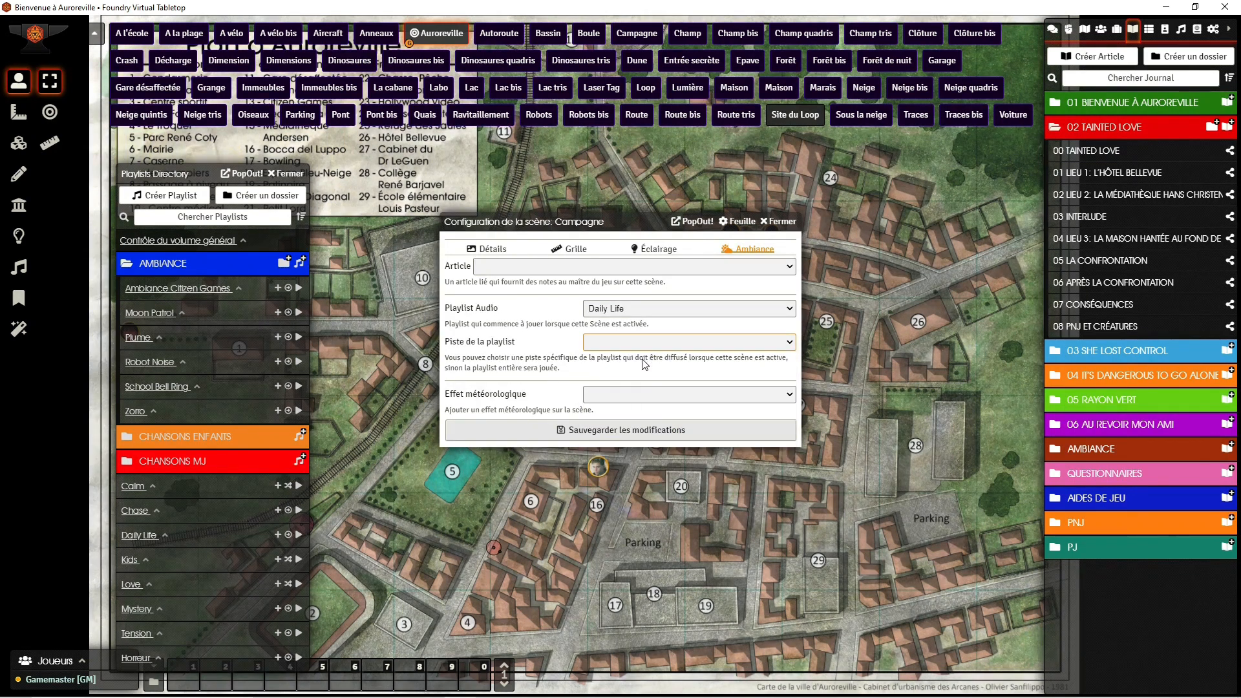
left_click(653, 435)
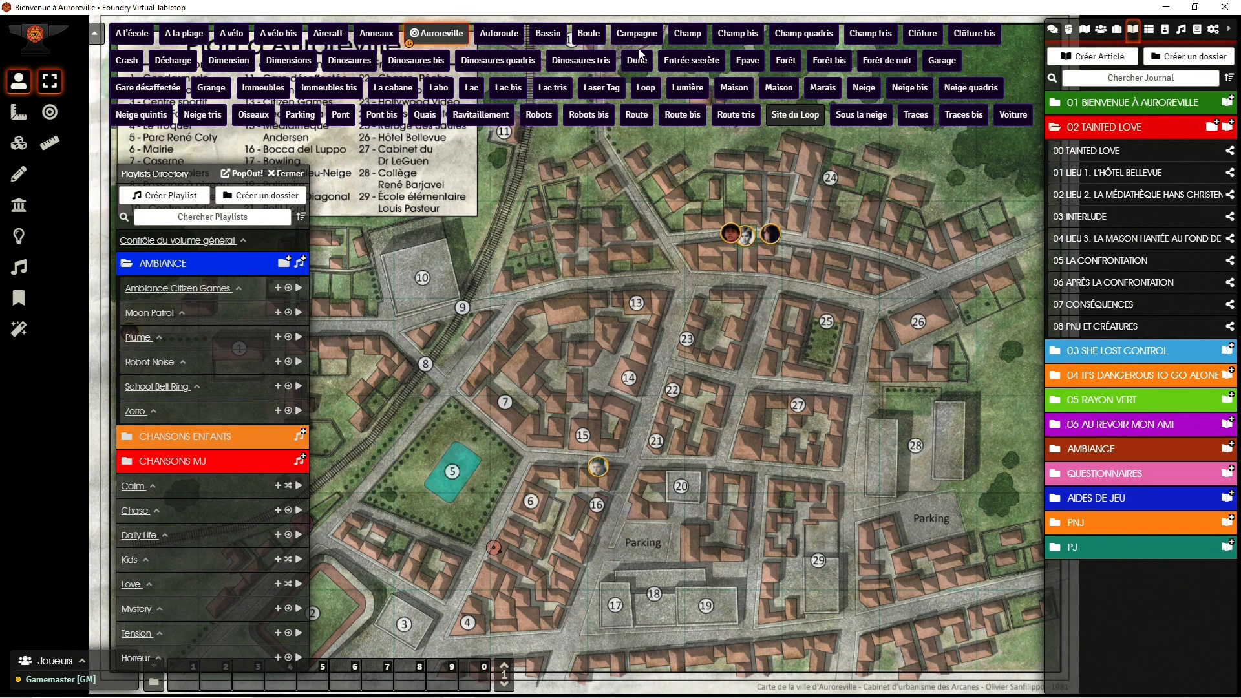
Step: Activate the Campagne scene, and bring the Auroreville map back into view without activating it
right_click(639, 38)
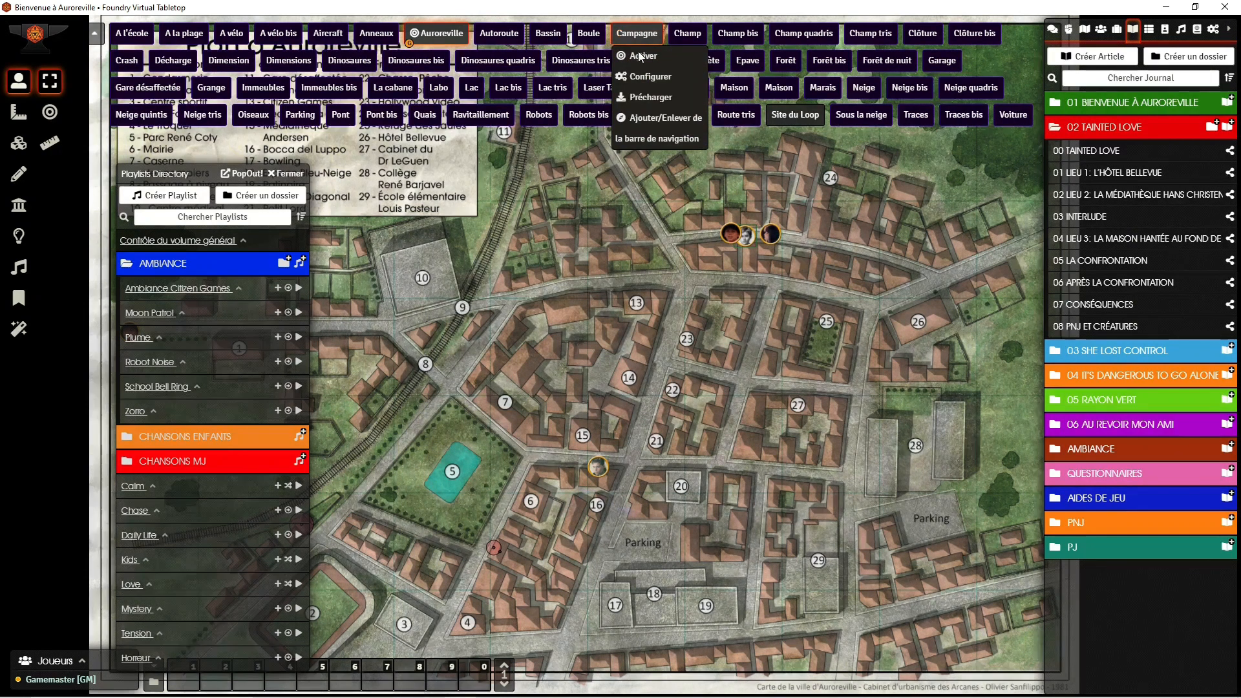
left_click(640, 57)
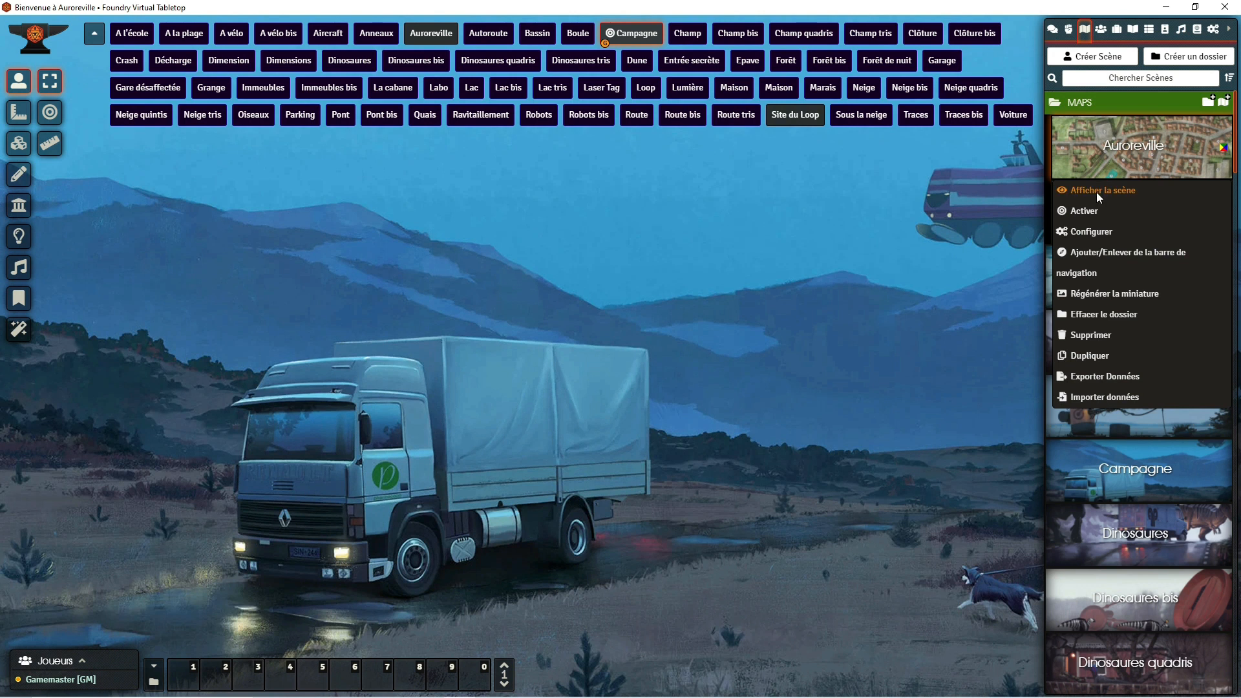
left_click(1096, 192)
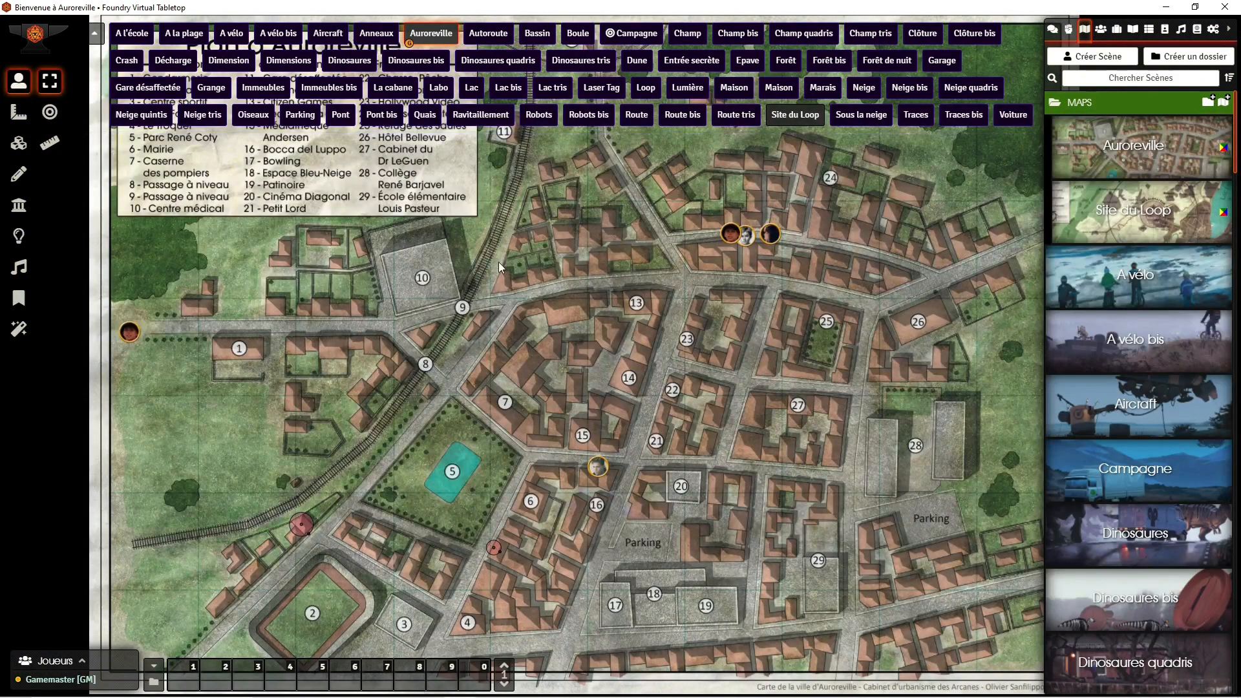
Step: Draw an ambient sound zone of about 102 m radius over Auroreville's centre and assign Arcade Ambience - Retro Arcade.mp3 from music-loop/ambiance as its source
left_click(18, 269)
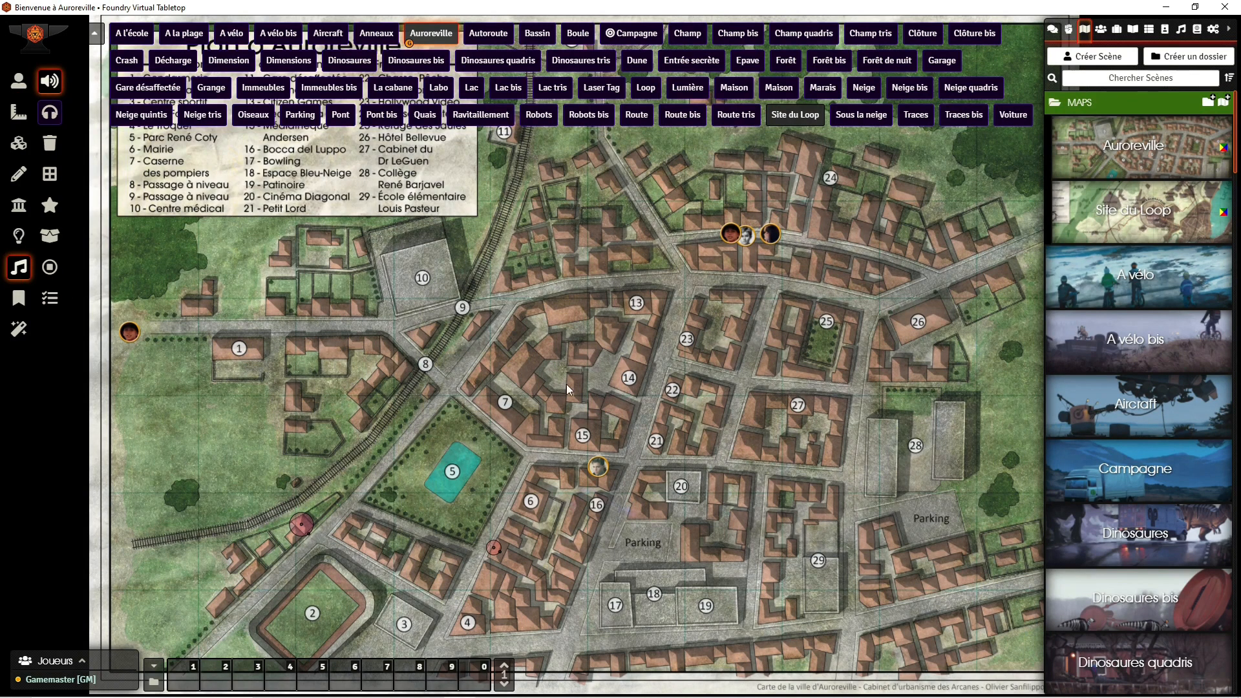
left_click_drag(563, 329, 665, 483)
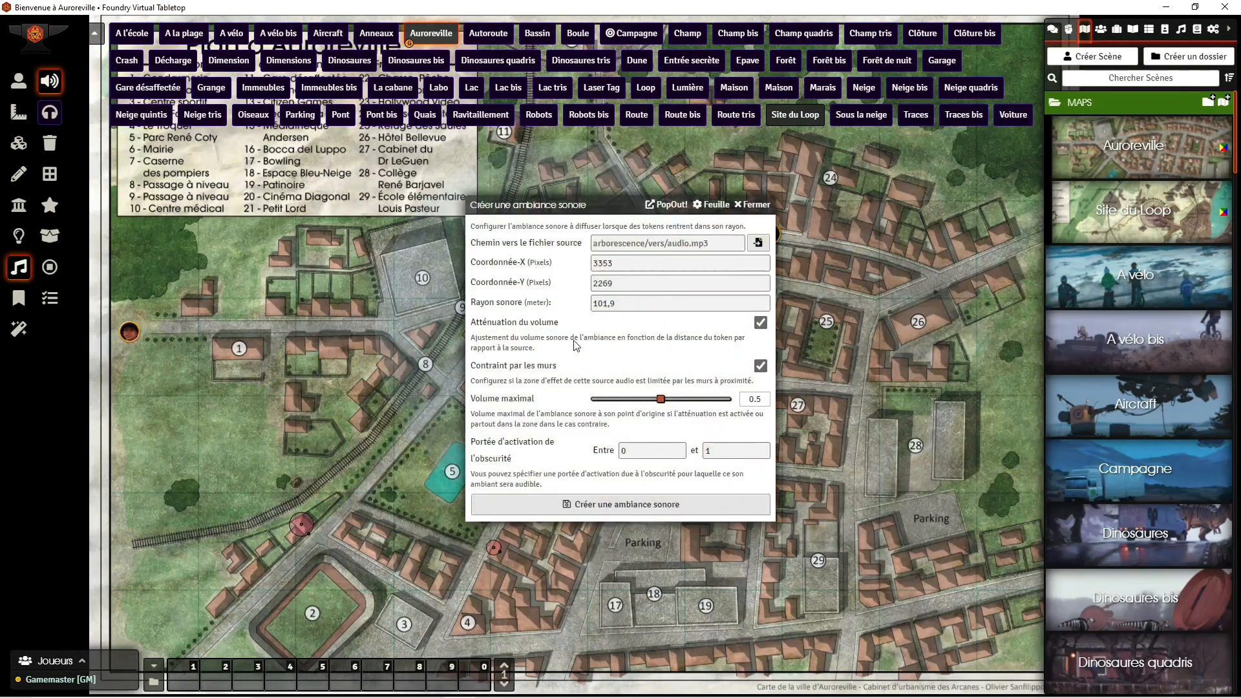
left_click(756, 243)
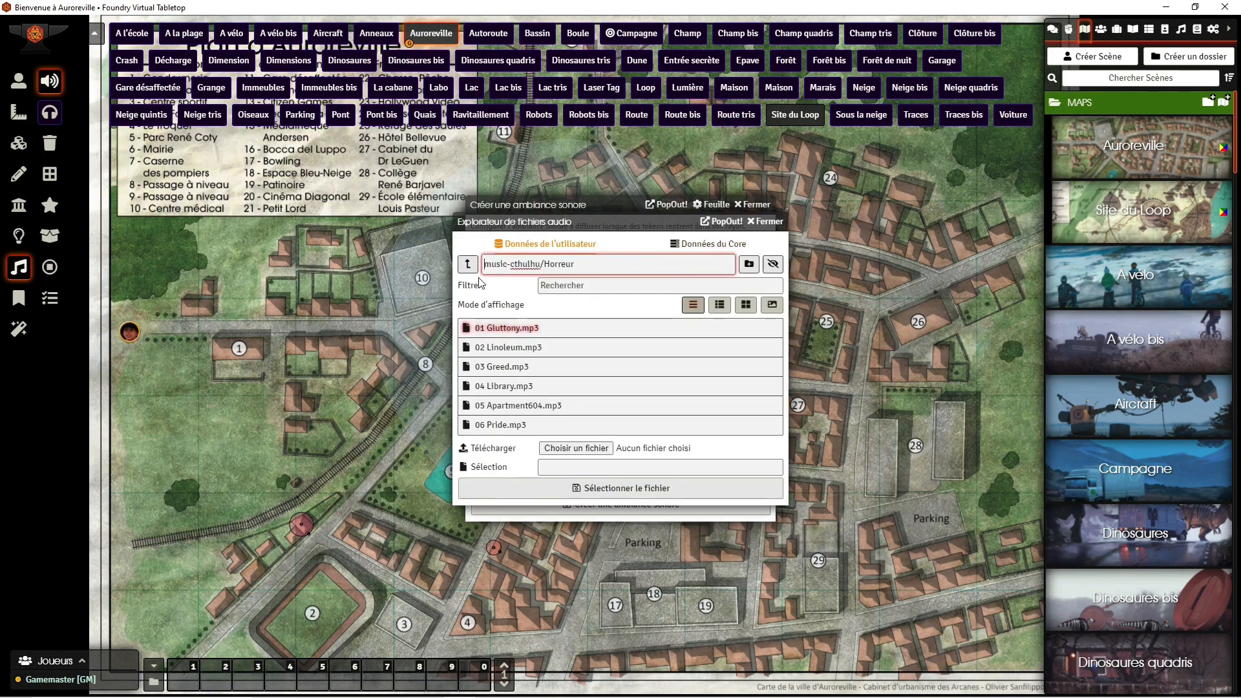
left_click(470, 266)
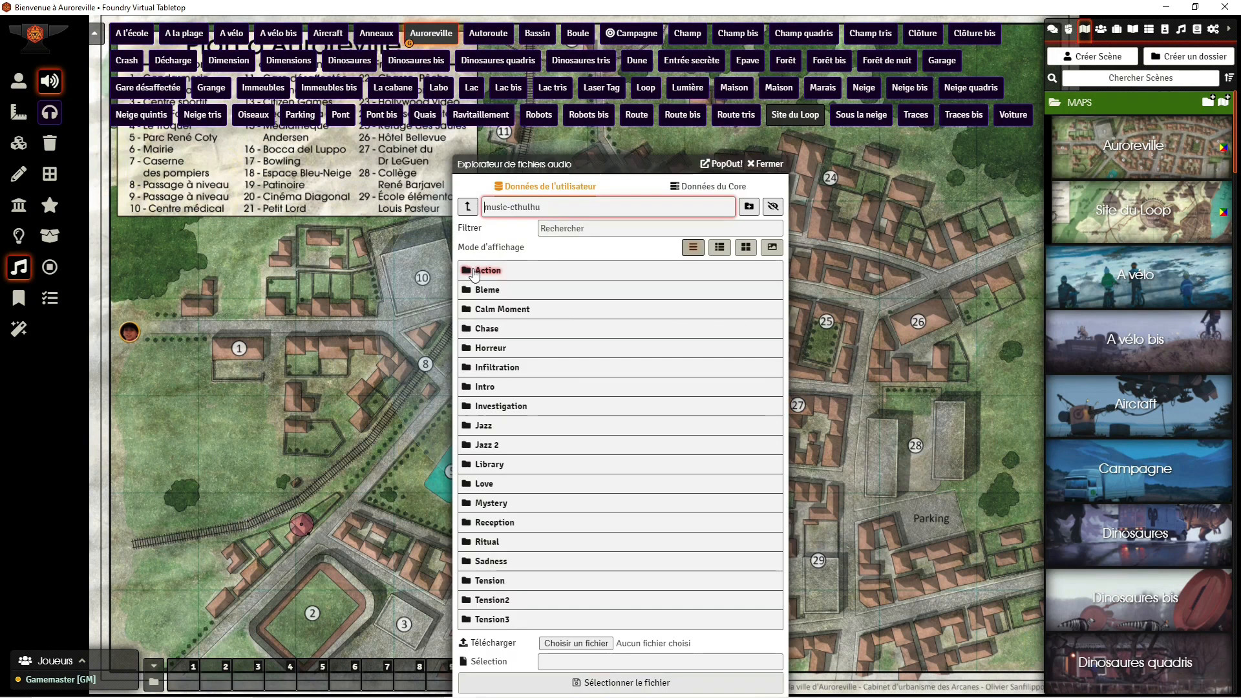
left_click(468, 206)
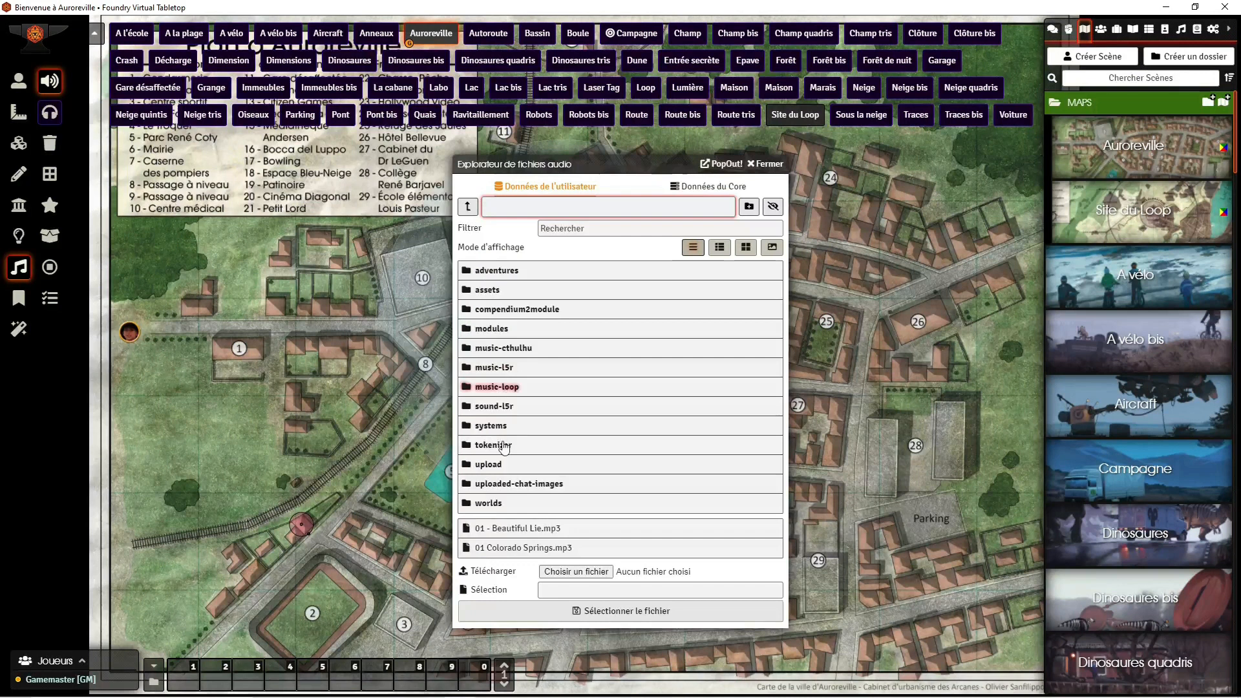
left_click(505, 390)
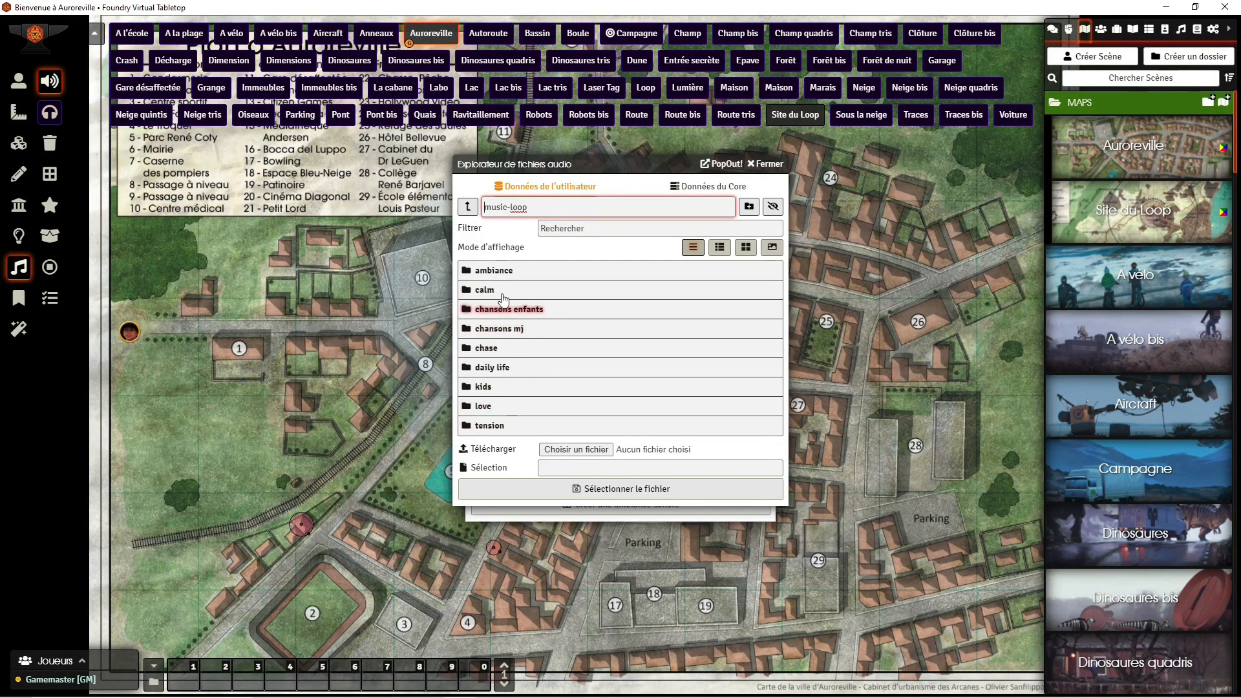
left_click(491, 272)
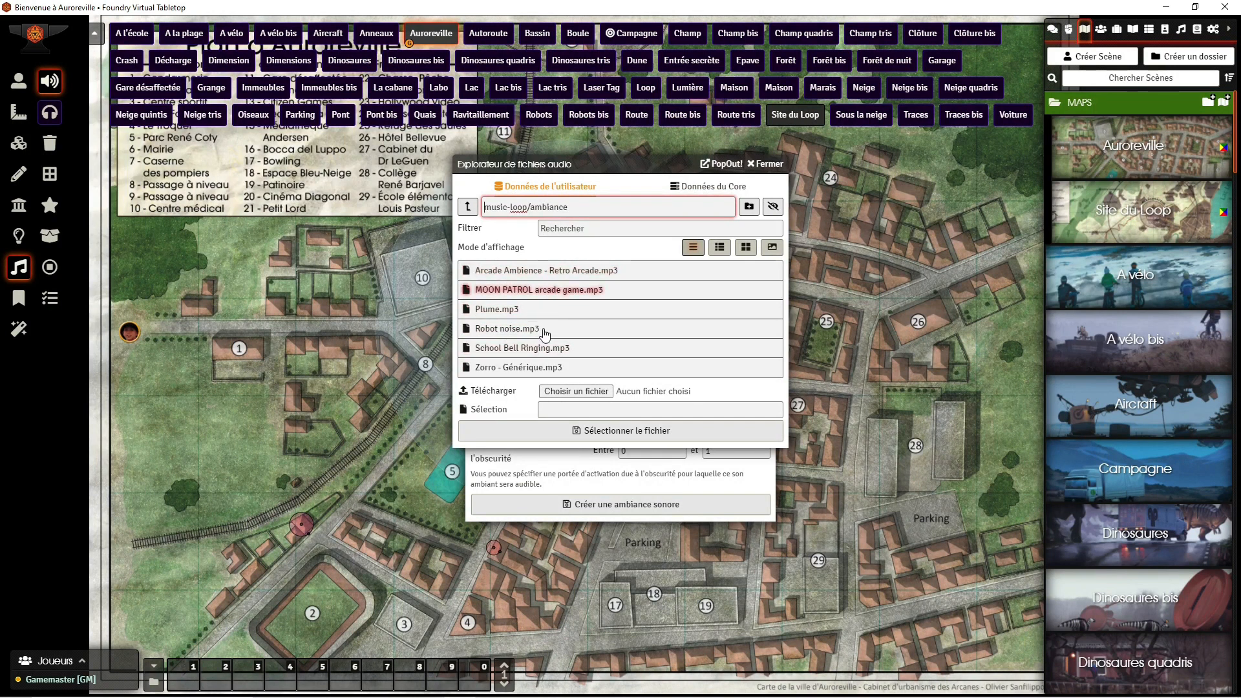
left_click(563, 269)
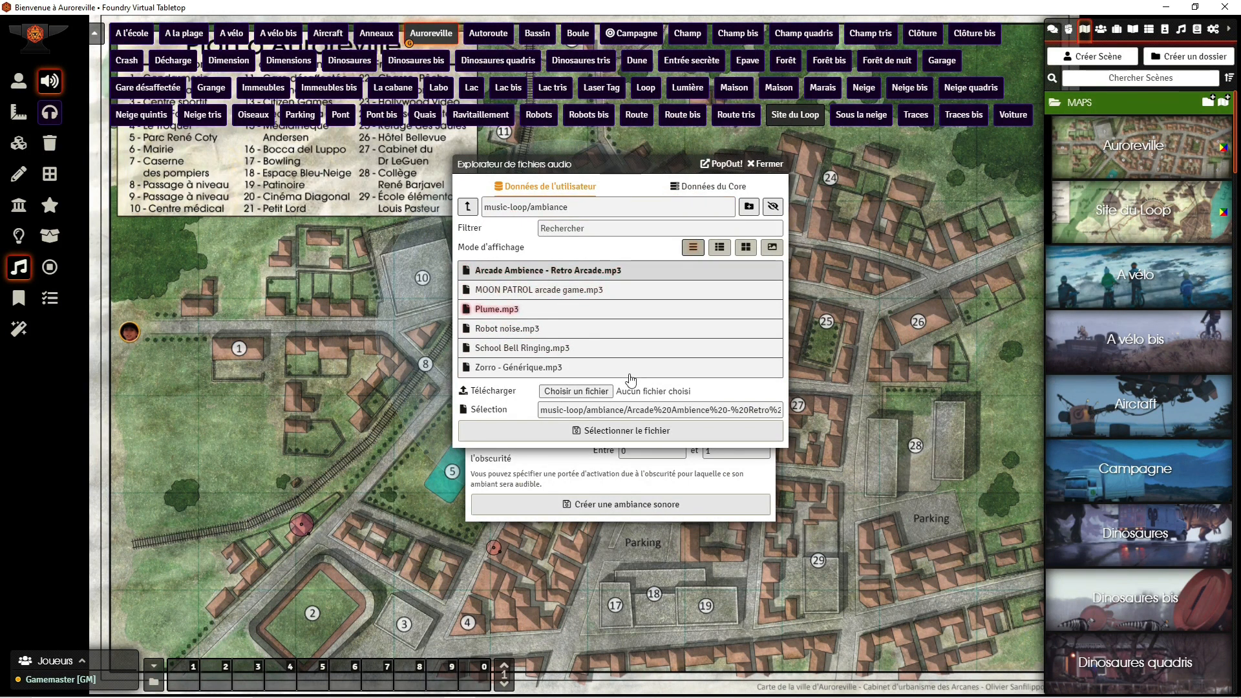
left_click(589, 432)
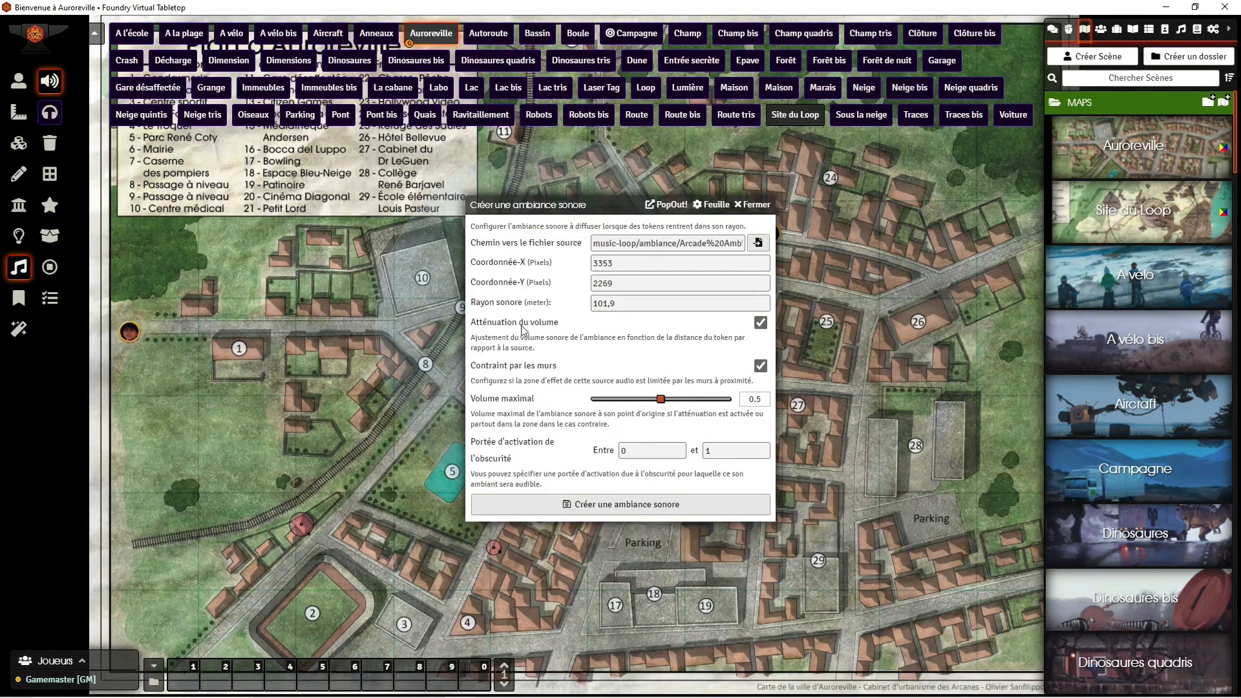
Step: Create the ambient sound with volume attenuation and wall constraint enabled and a maximum volume of 0.5
left_click_drag(611, 208, 767, 190)
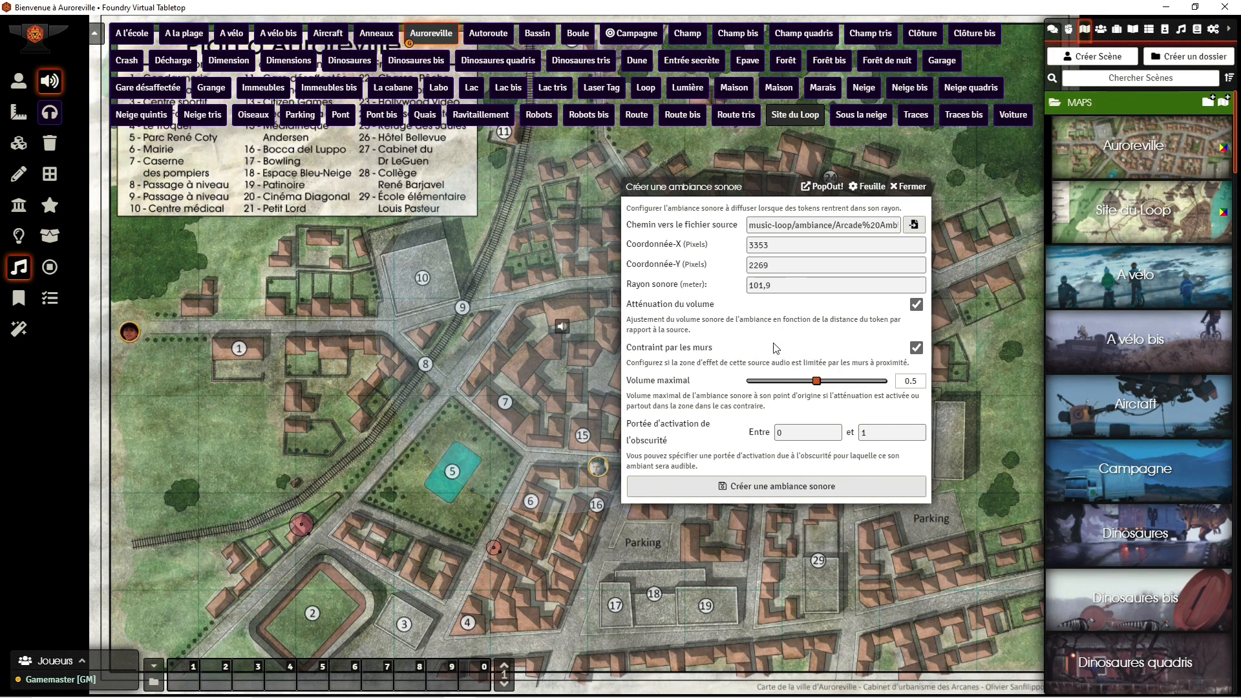
left_click(767, 481)
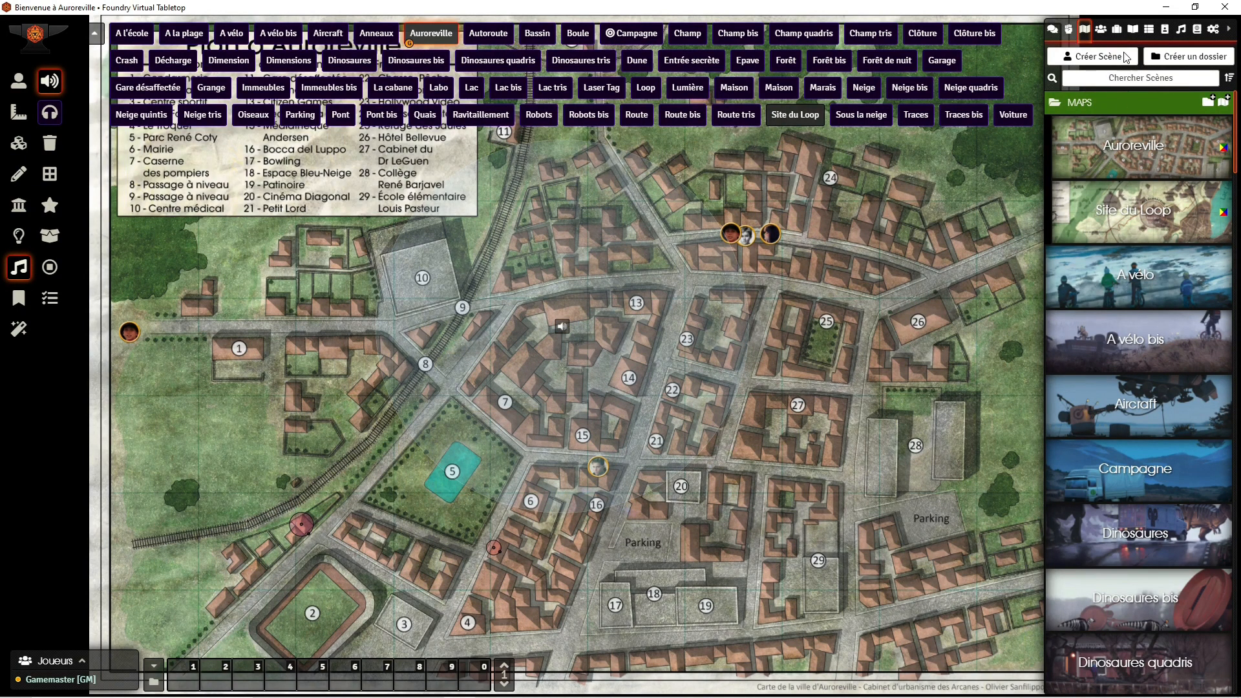
Step: Place the first listed character's token on the Auroreville map and move it towards the ambient sound source in stages
left_click(1101, 29)
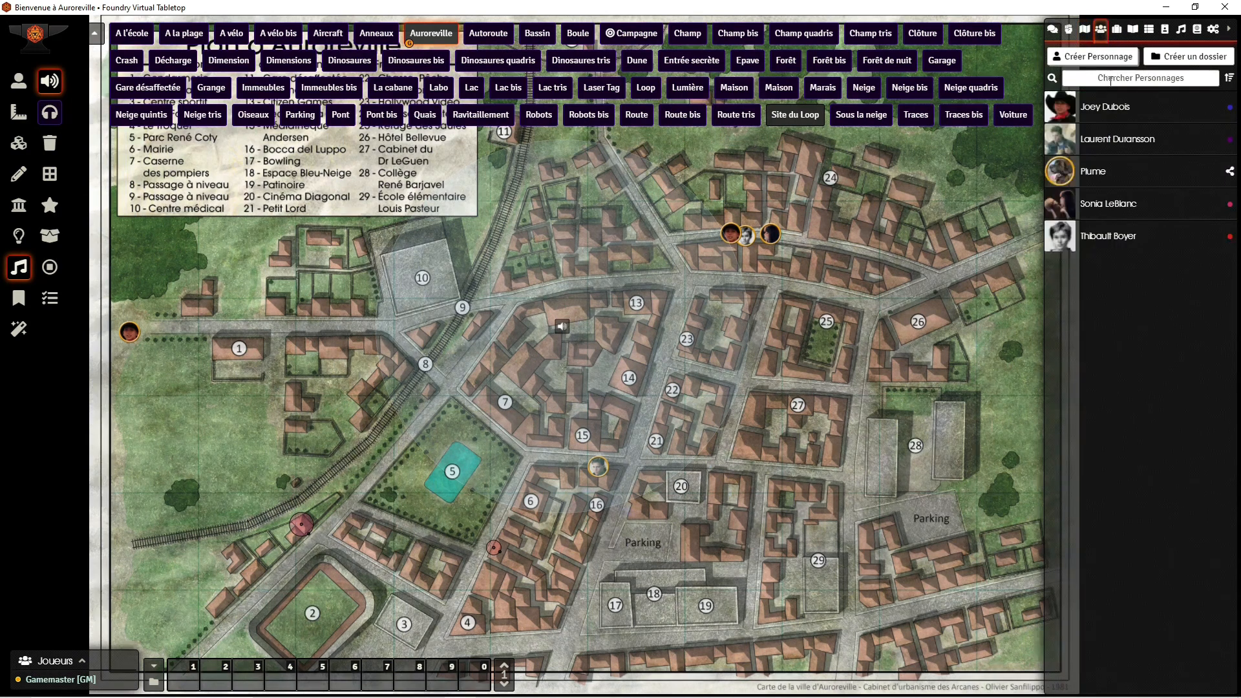
left_click_drag(1111, 107, 644, 442)
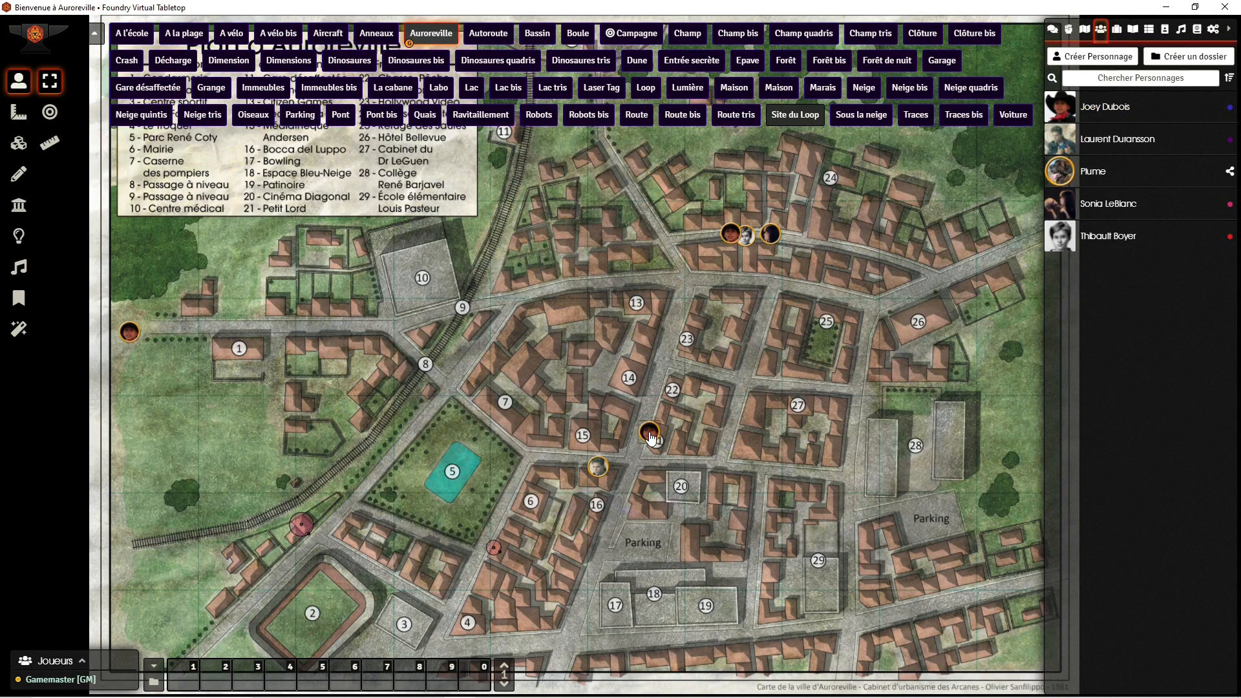
left_click_drag(652, 438, 638, 418)
left_click_drag(620, 390, 599, 374)
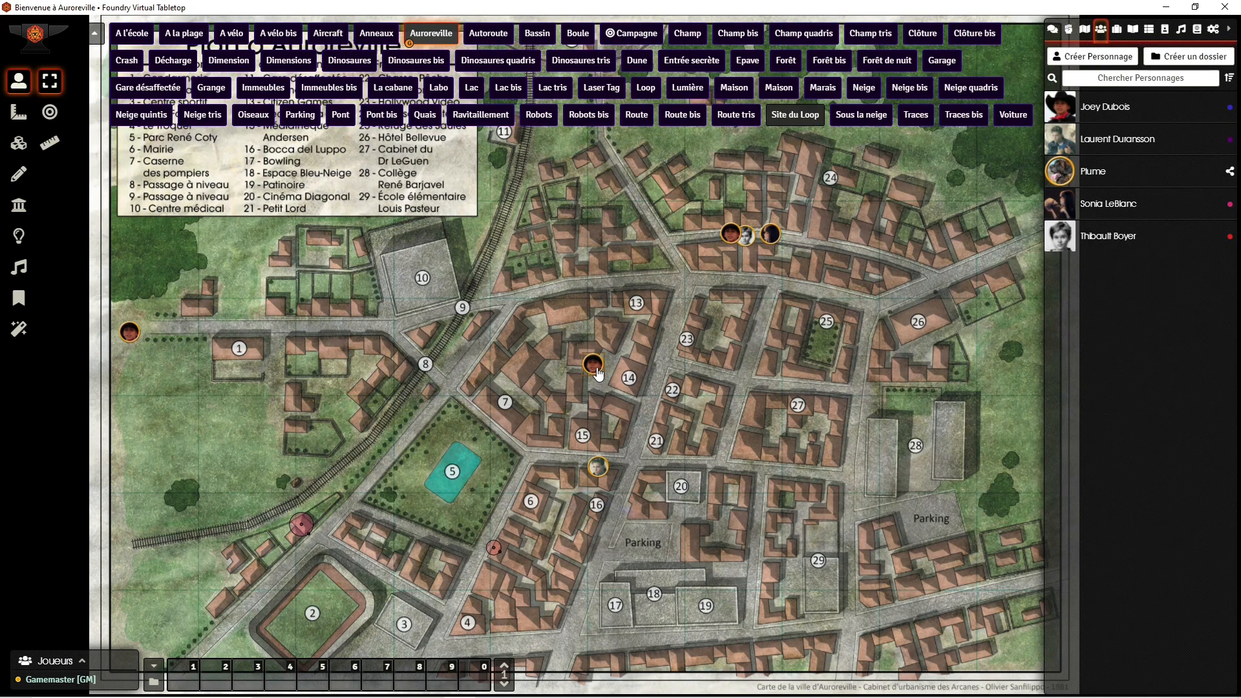
left_click_drag(587, 350, 588, 350)
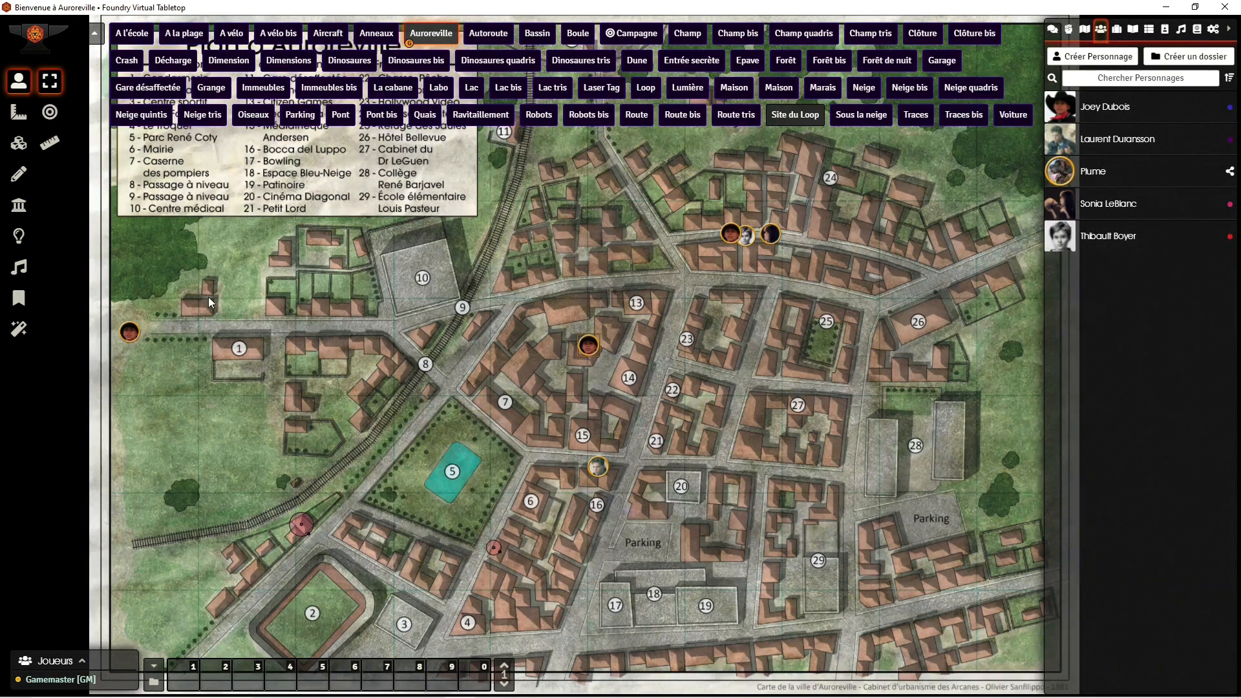
Step: Delete the ambient sound placed over Auroreville's centre
left_click(19, 267)
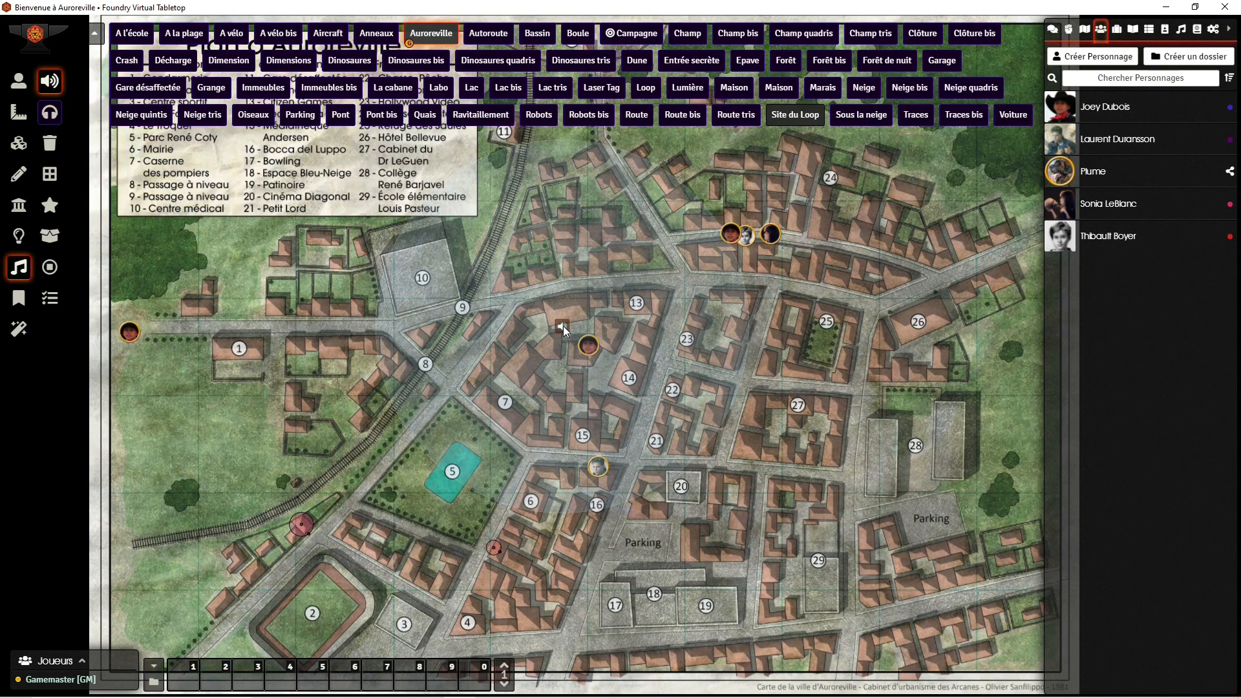
key("Delete")
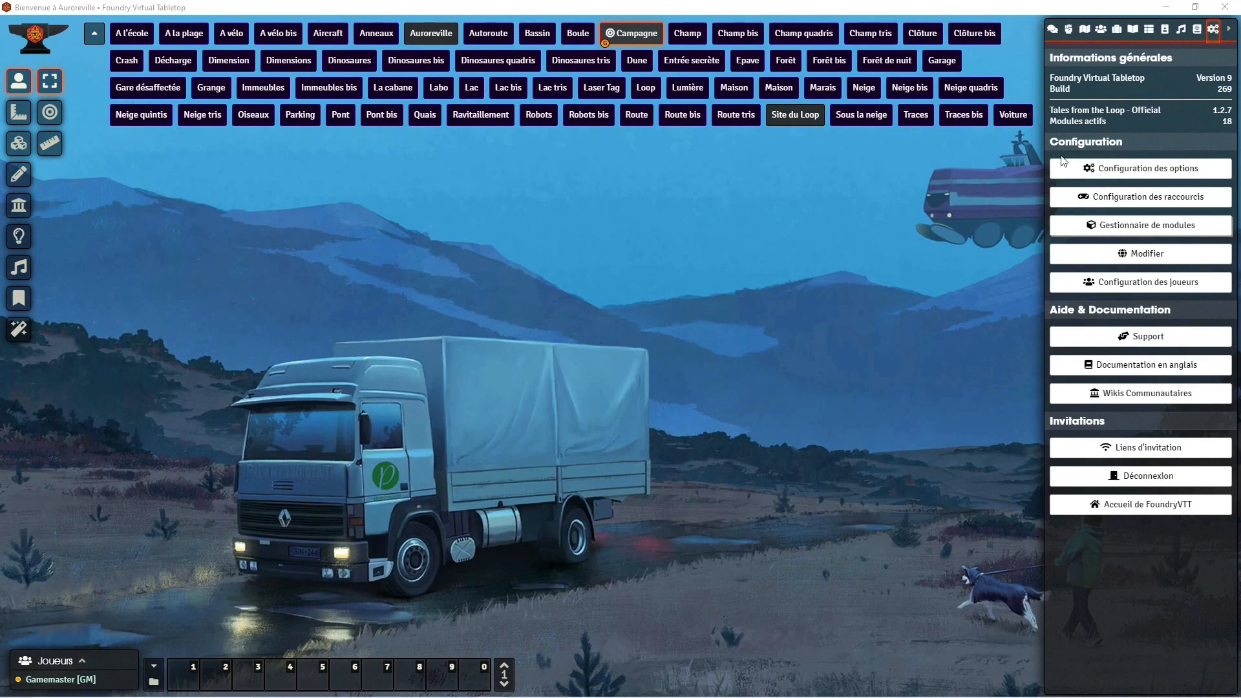
Step: Filter the module manager by "soun" to examine the sound-related modules, and close it without saving changes
left_click(1182, 30)
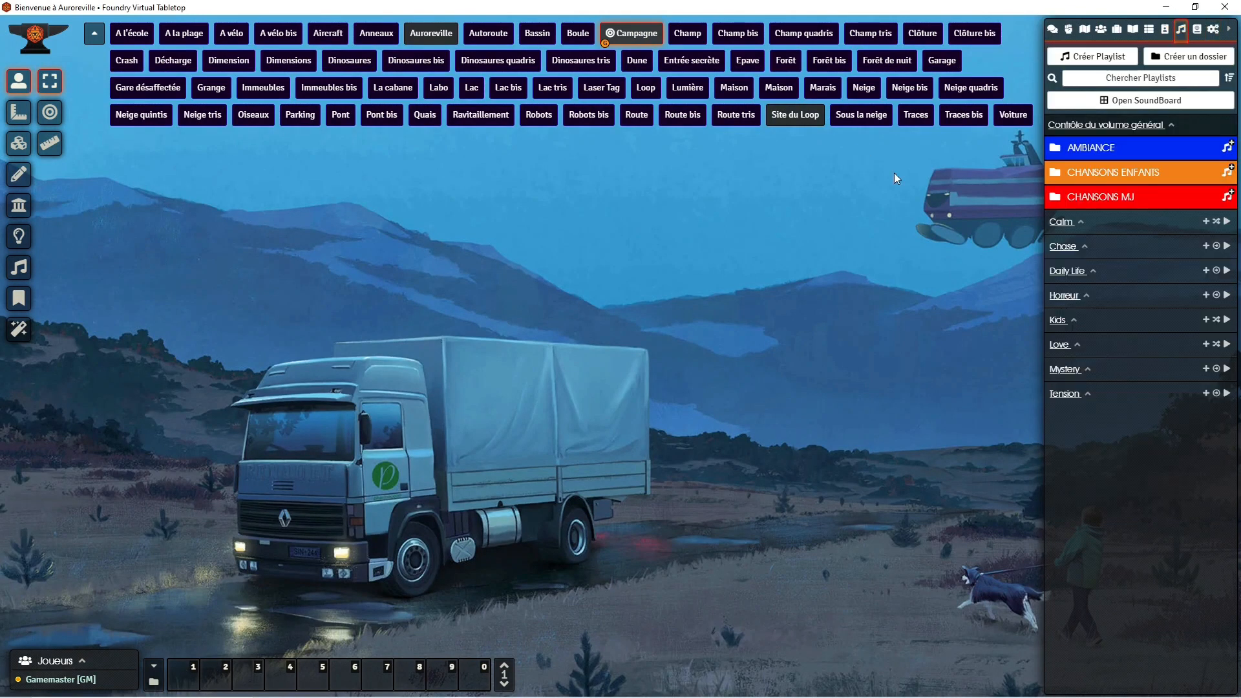
left_click(1197, 30)
left_click(1214, 30)
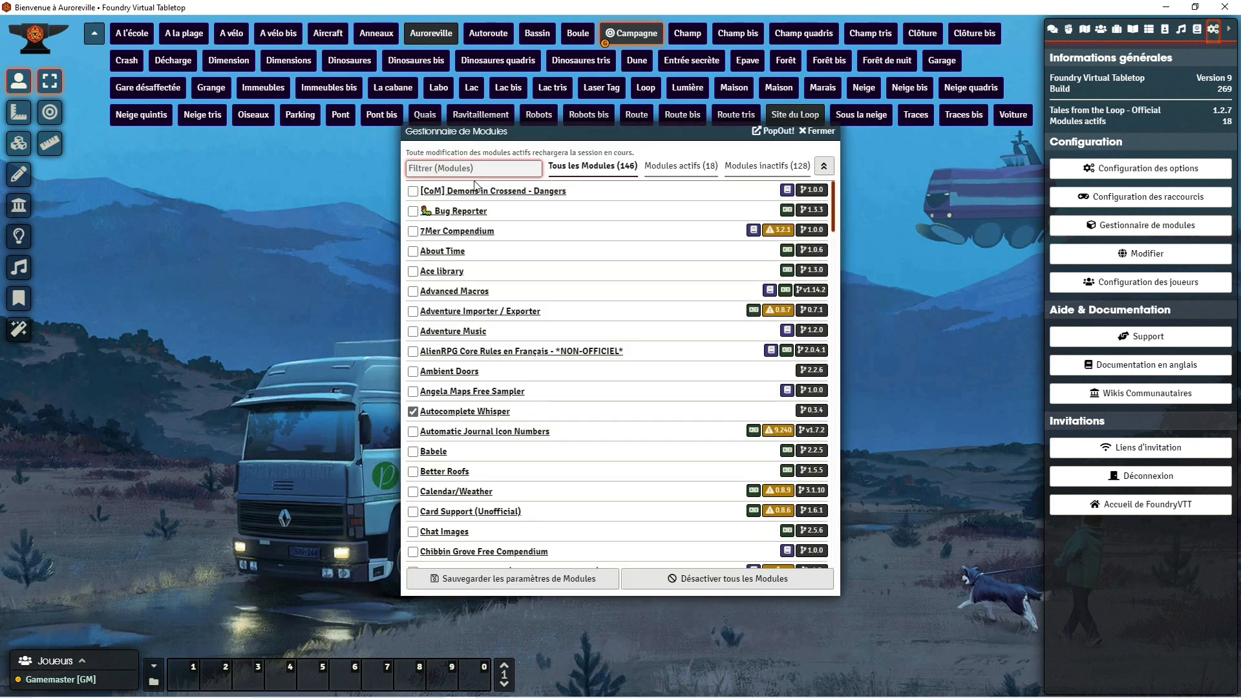
type("soun")
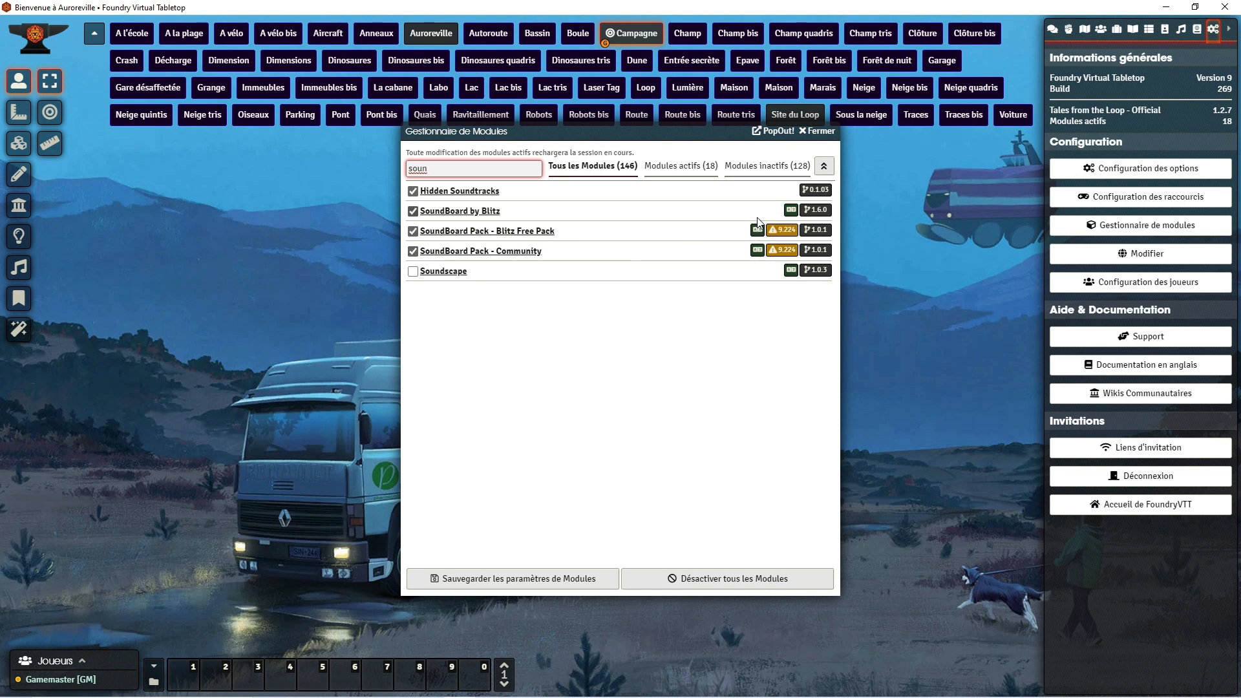
left_click(819, 135)
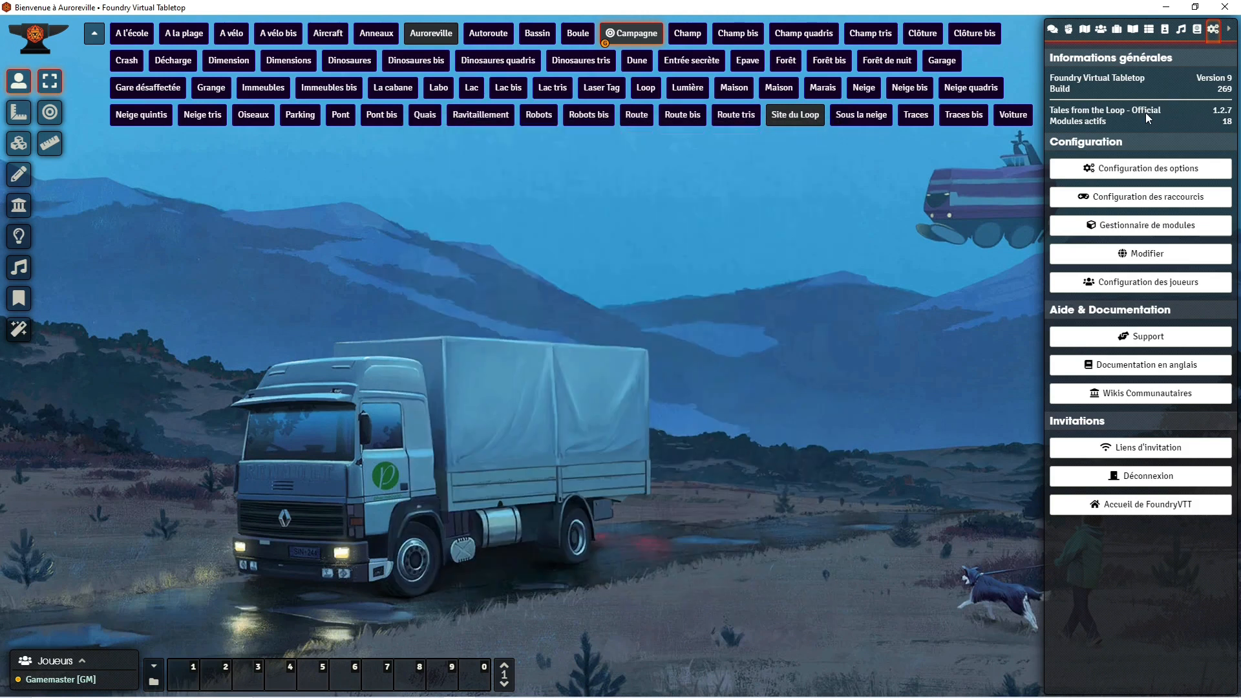
Step: Open SoundBoard by Blitz and look through its My Sounds, Favorite Sounds and Bundled Sounds collections
left_click(1184, 32)
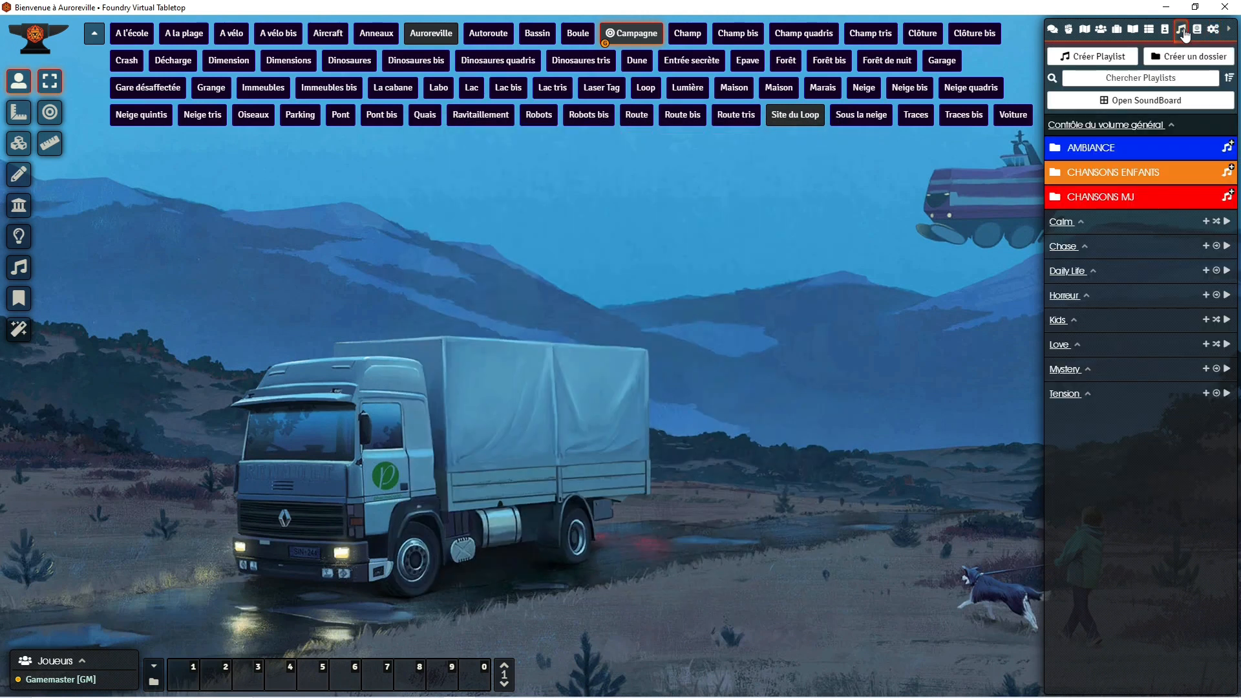
left_click(1157, 104)
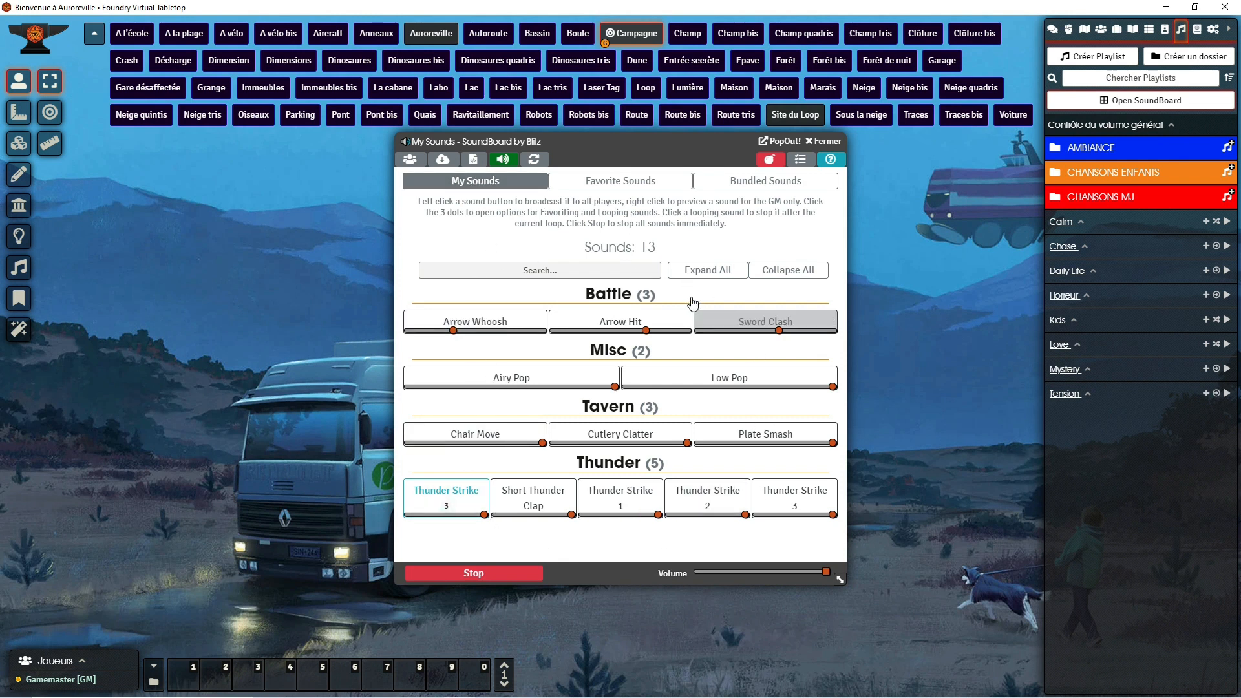
left_click(619, 185)
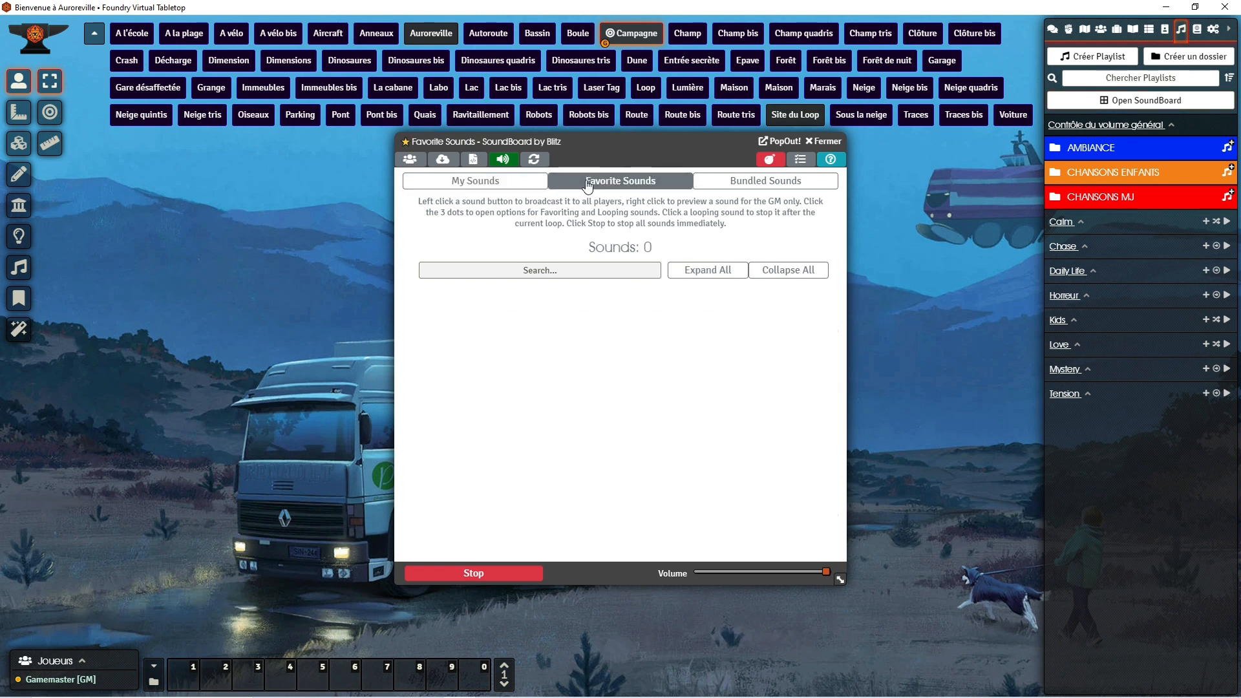
left_click(725, 188)
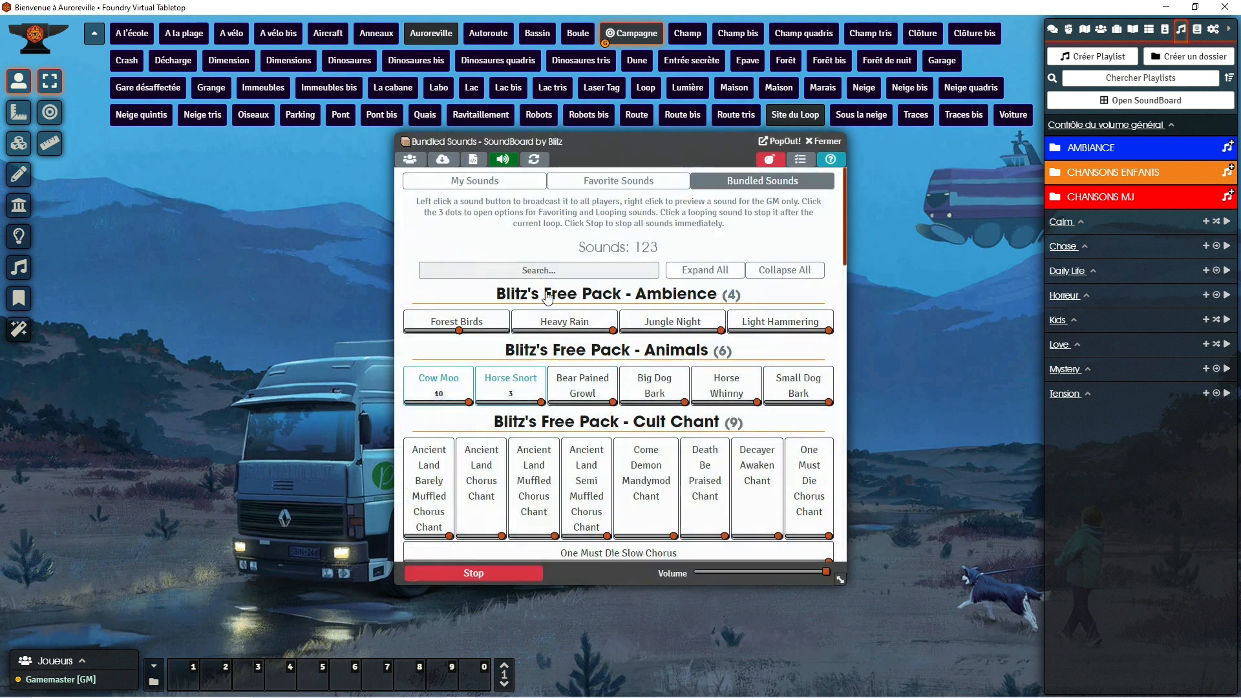
left_click(428, 188)
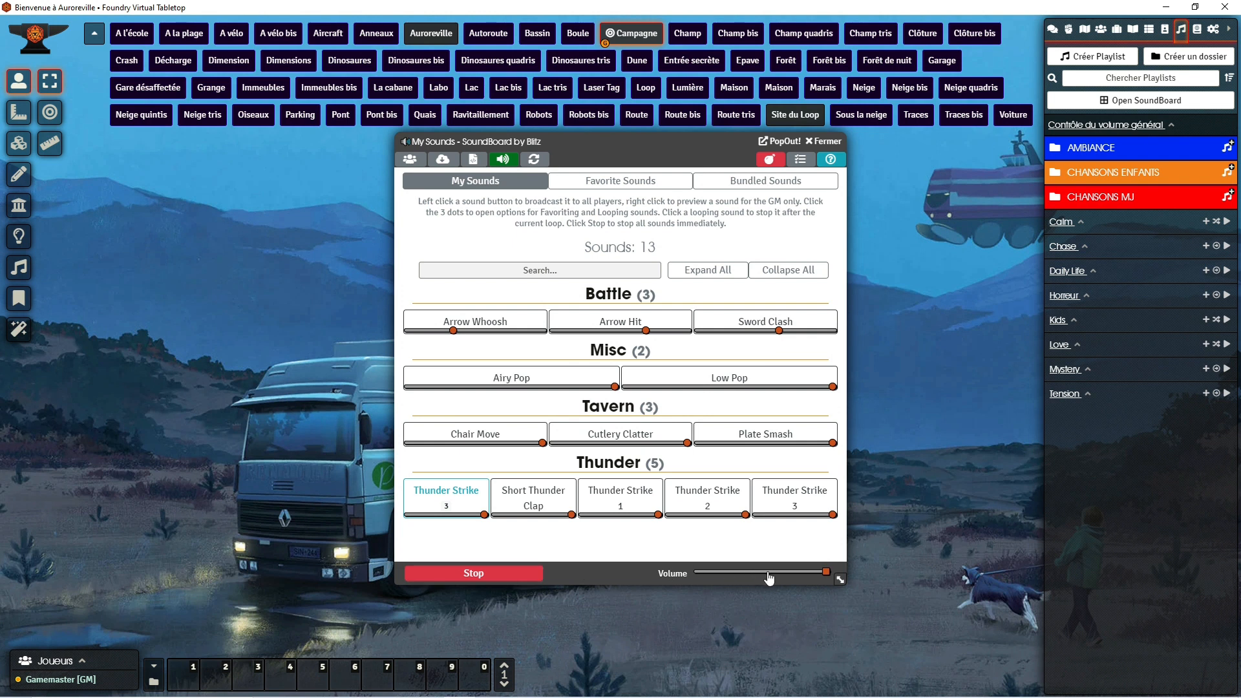
Step: Show the SoundBoard's player targeting options, raise the Arrow Whoosh volume, and play Arrow Whoosh, Arrow Hit and Sword Clash
left_click(414, 166)
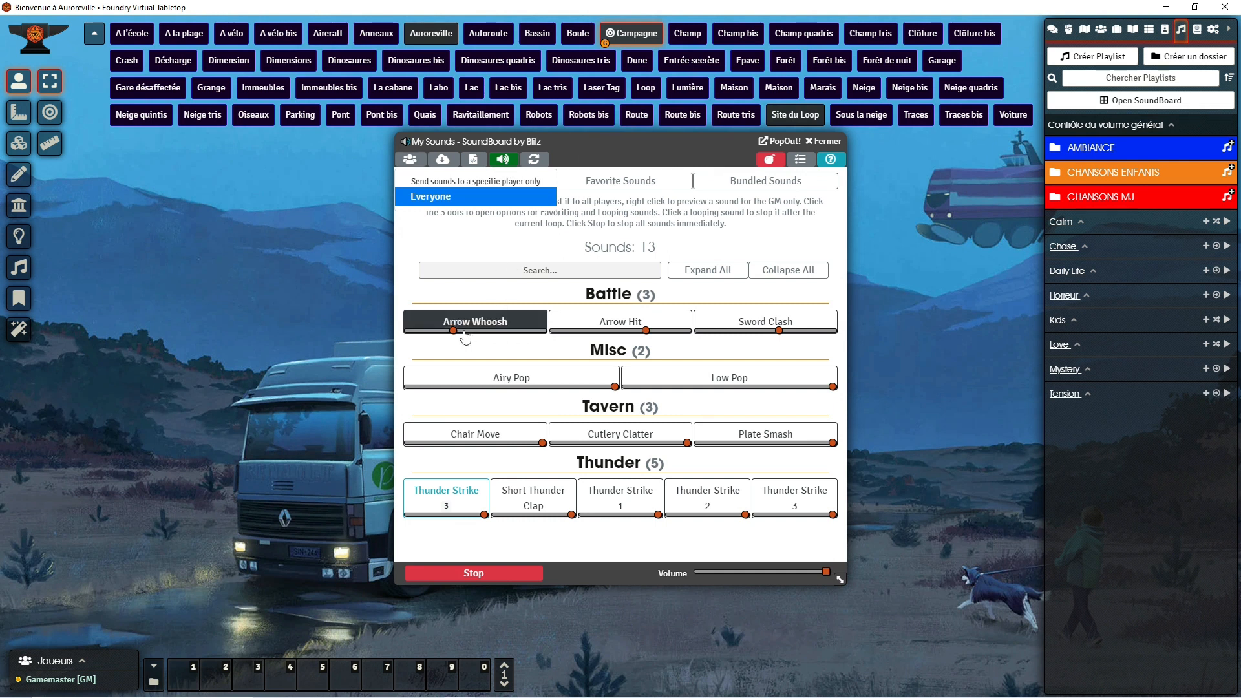
left_click_drag(454, 331, 490, 331)
left_click(469, 321)
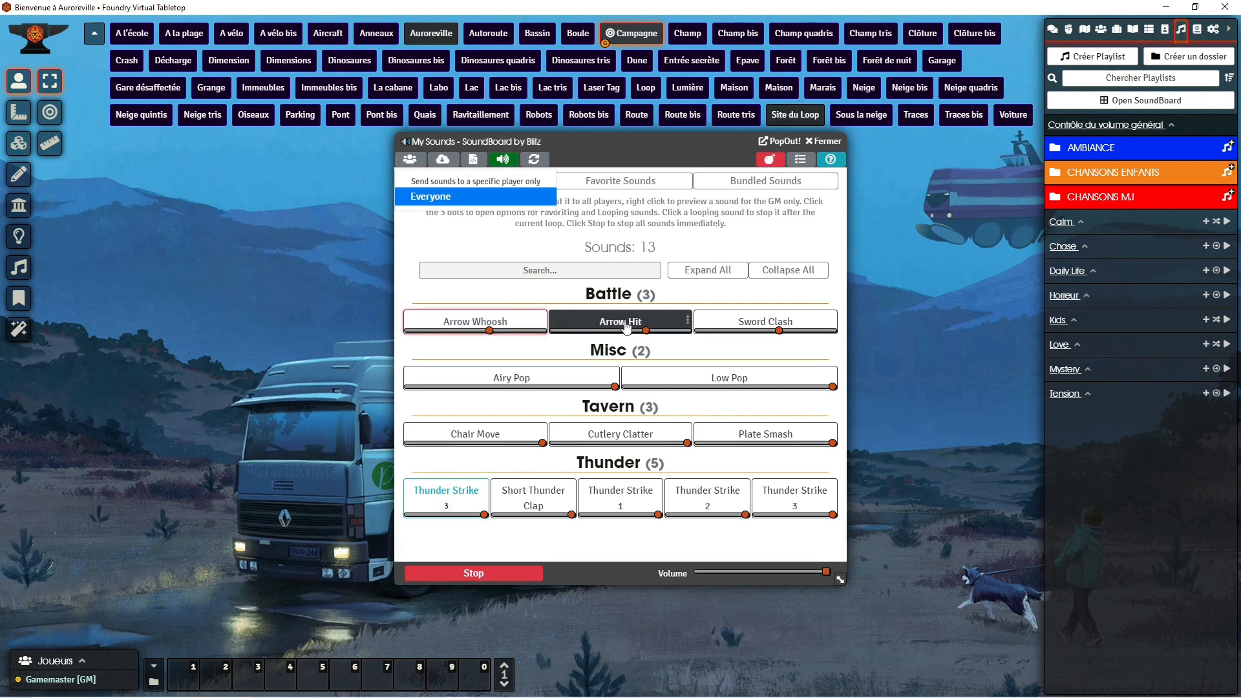
left_click(626, 323)
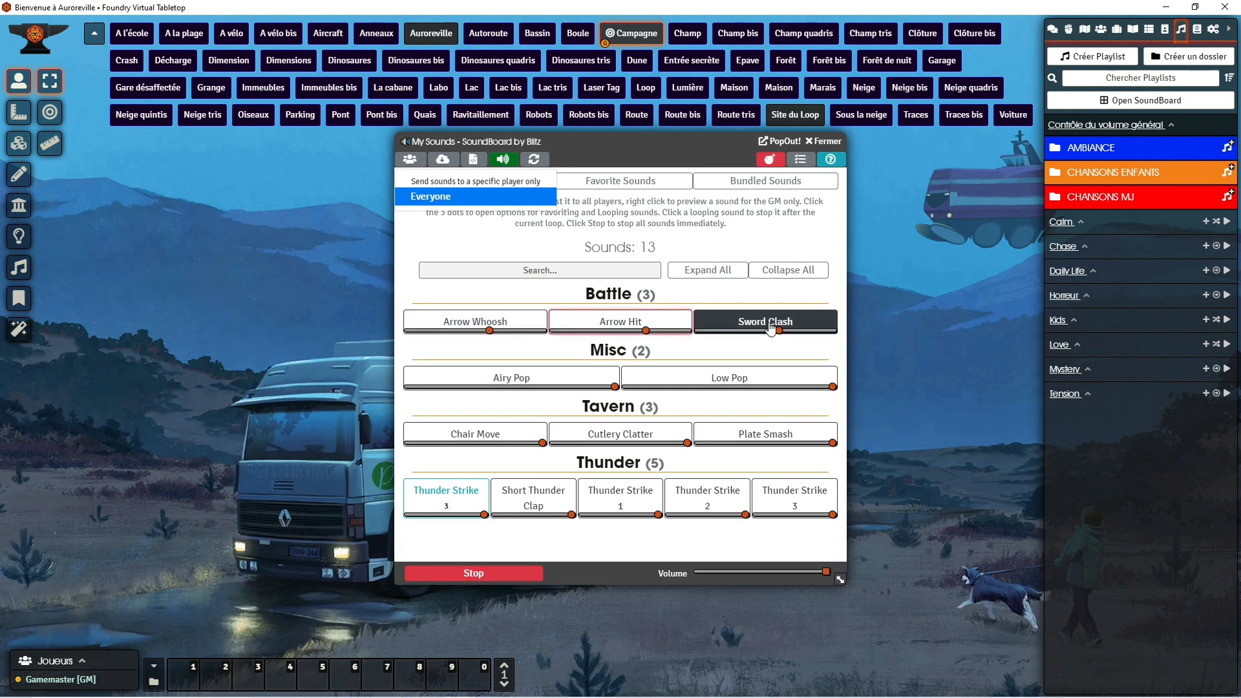
left_click(770, 327)
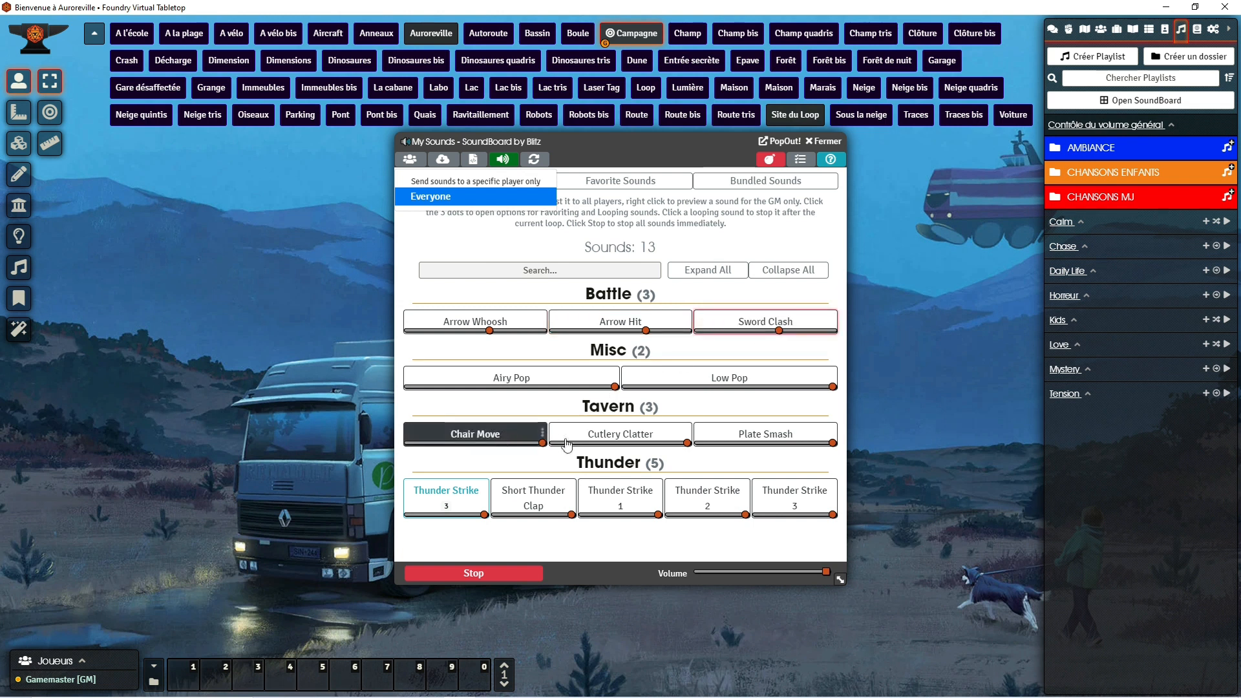
Step: Adjust the volume of the Cutlery Clatter sound and play the grouped Thunder Strike sound
left_click(594, 444)
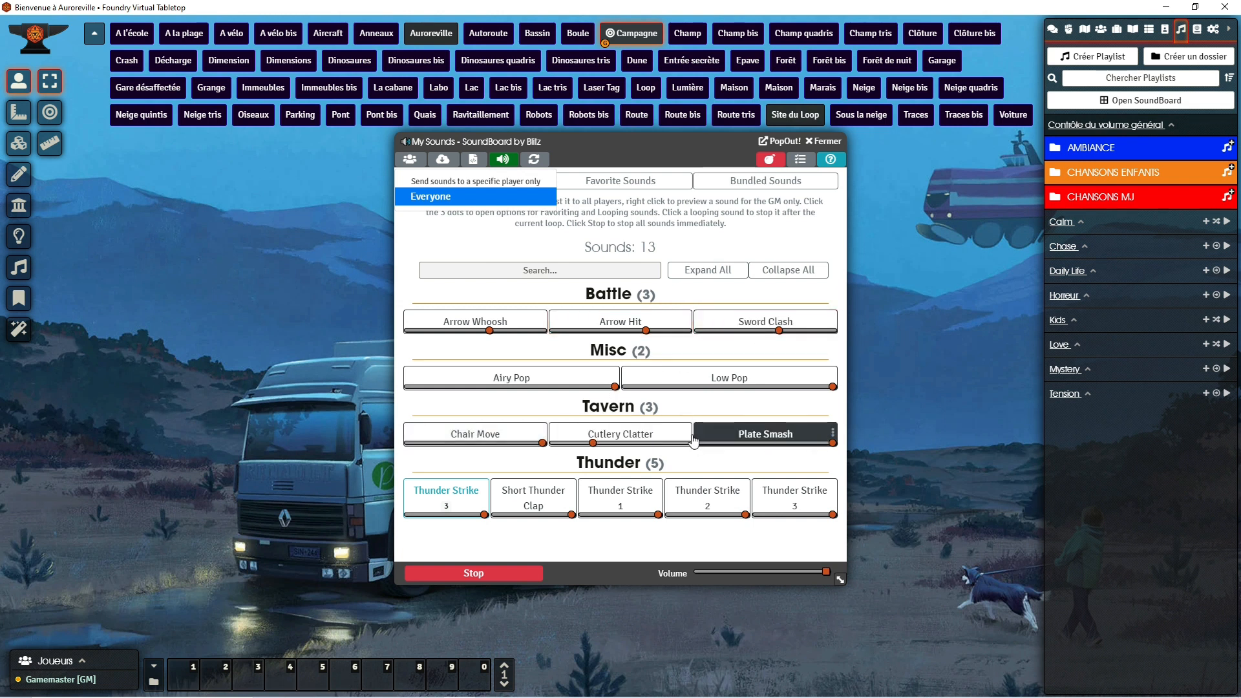
left_click(675, 443)
left_click(468, 505)
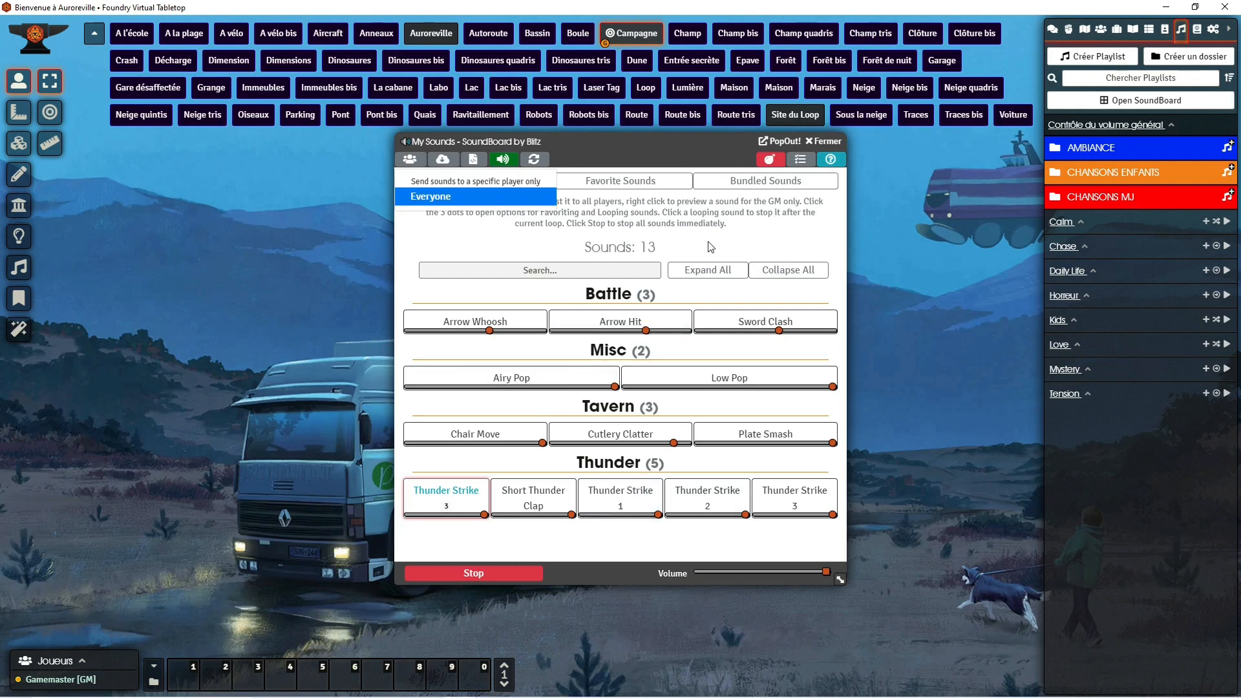
Step: Play the Forest Birds, Heavy Rain and Jungle Night ambience sounds from the SoundBoard's bundled collection
left_click(765, 182)
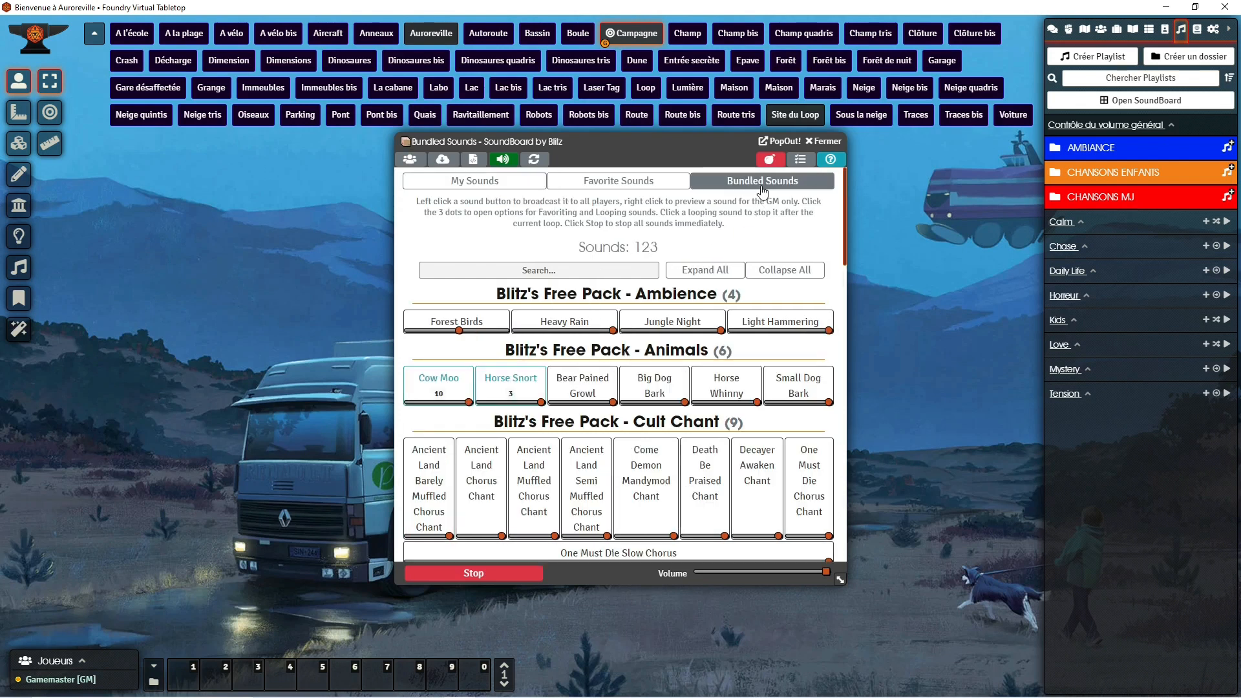
left_click(493, 320)
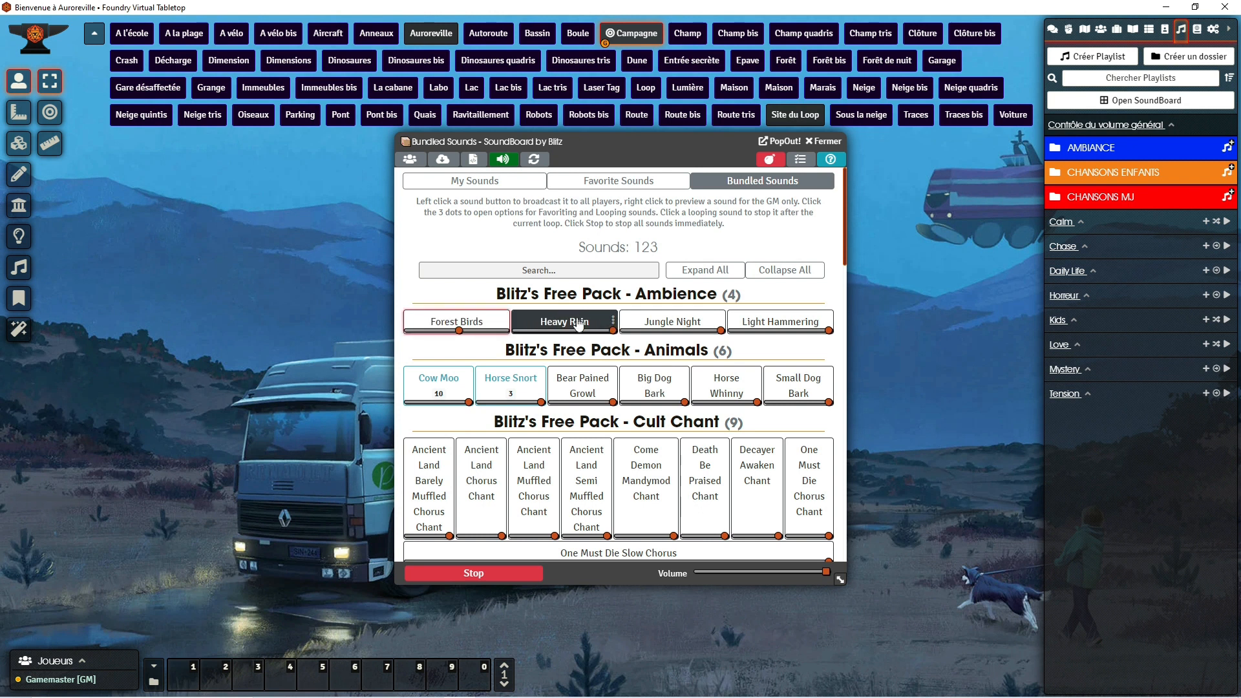
left_click(579, 324)
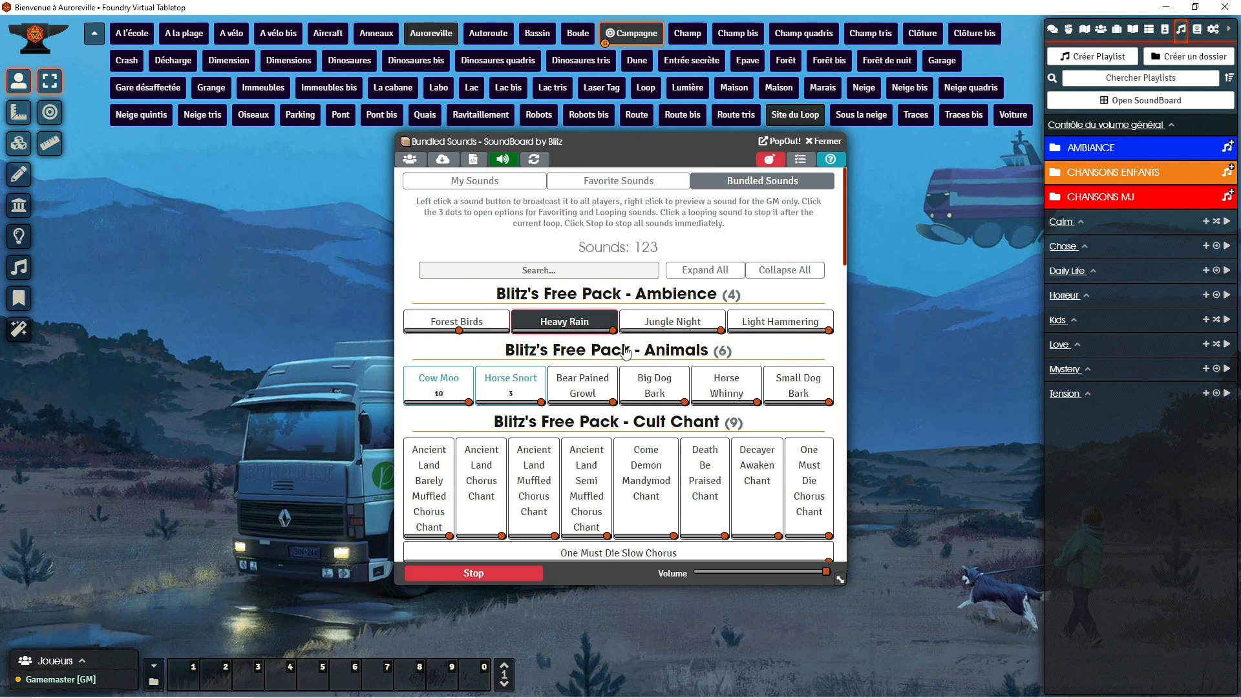
left_click(692, 324)
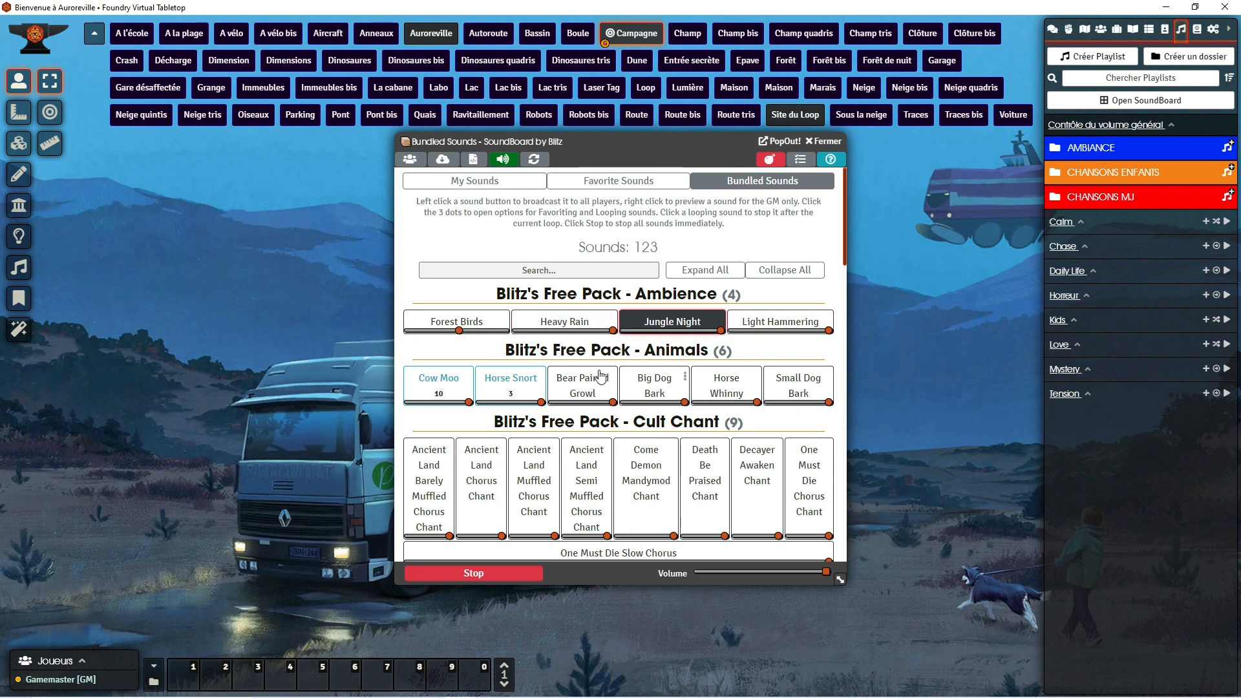
Step: Play Ancient Land Chorus Chant, Zombie Vocalize and Goblin Laugh, and browse the remaining bundled sound packs through Pain & Combat
left_click(476, 489)
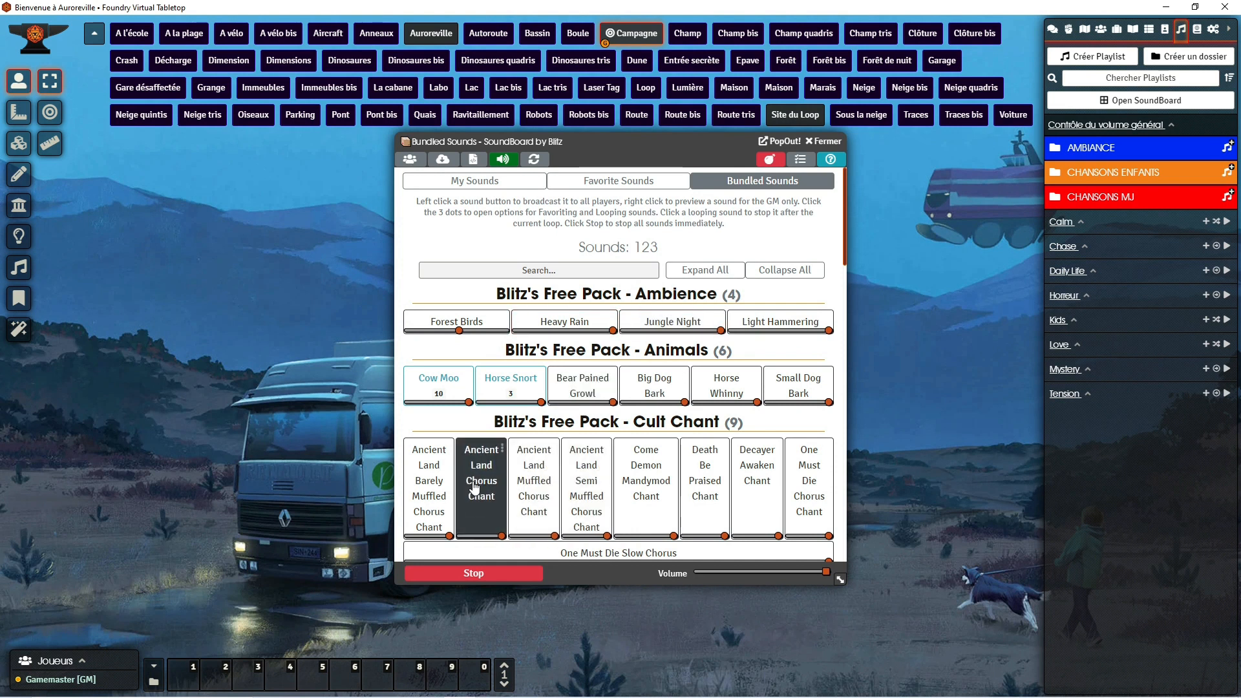
scroll(495, 394, "down", 2)
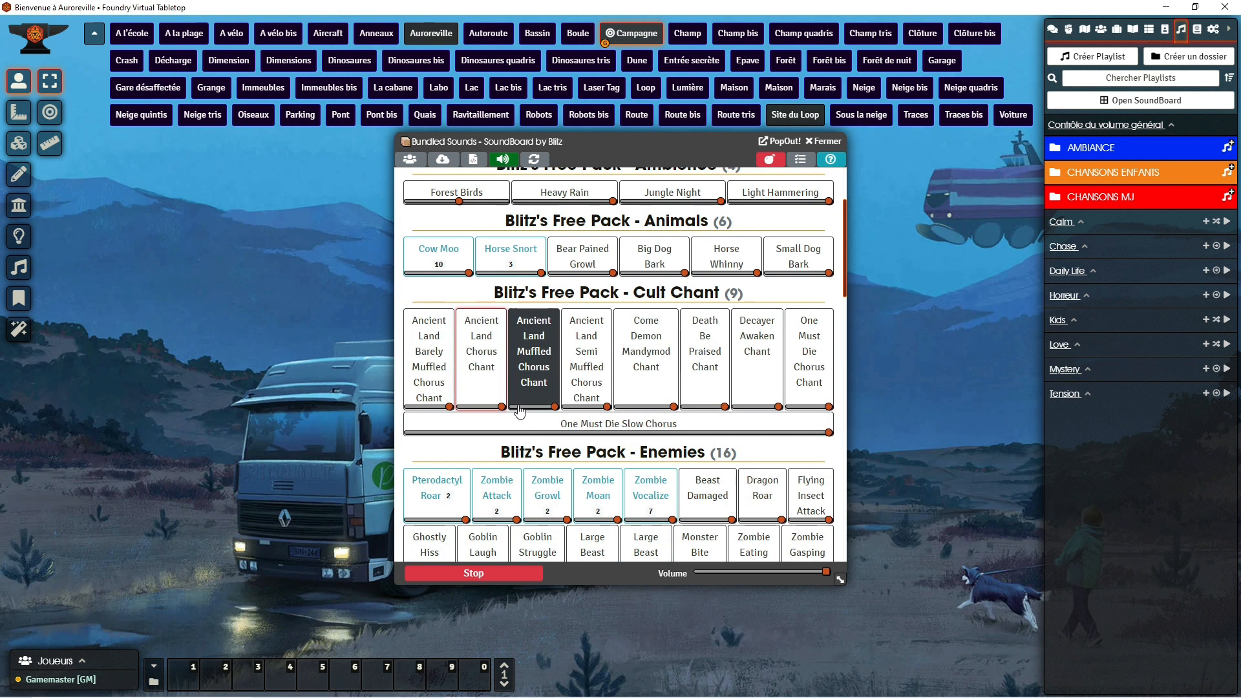
left_click(651, 495)
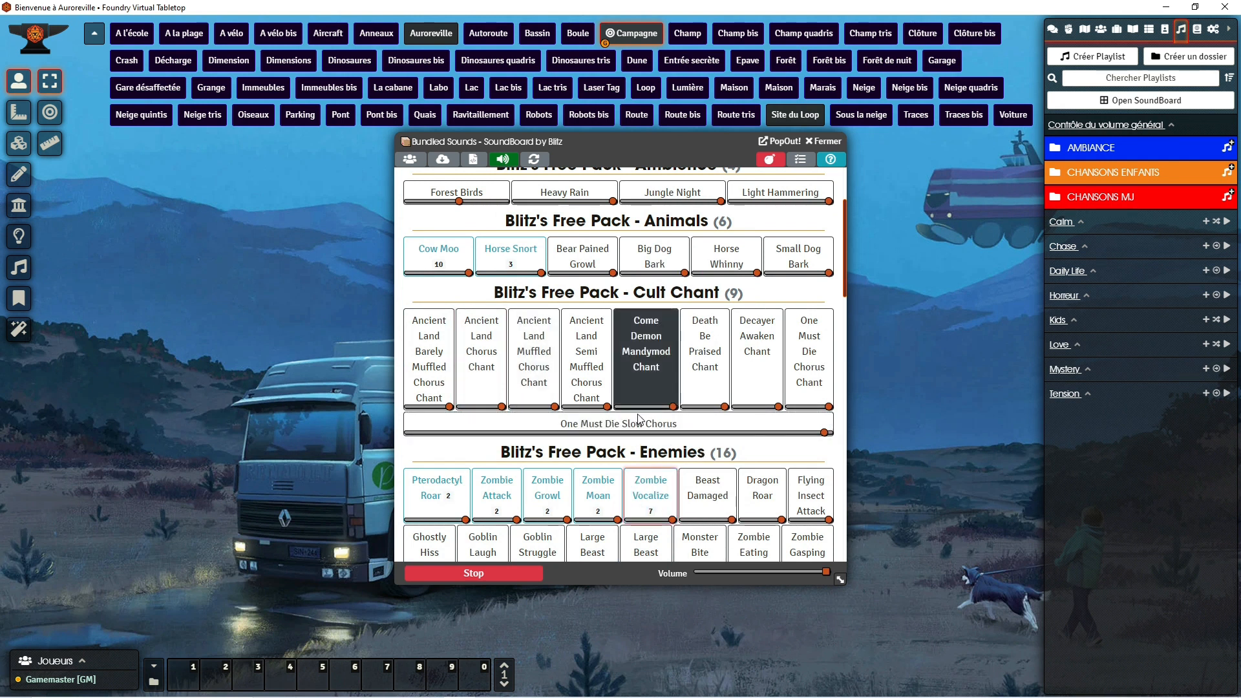
scroll(553, 527, "down", 3)
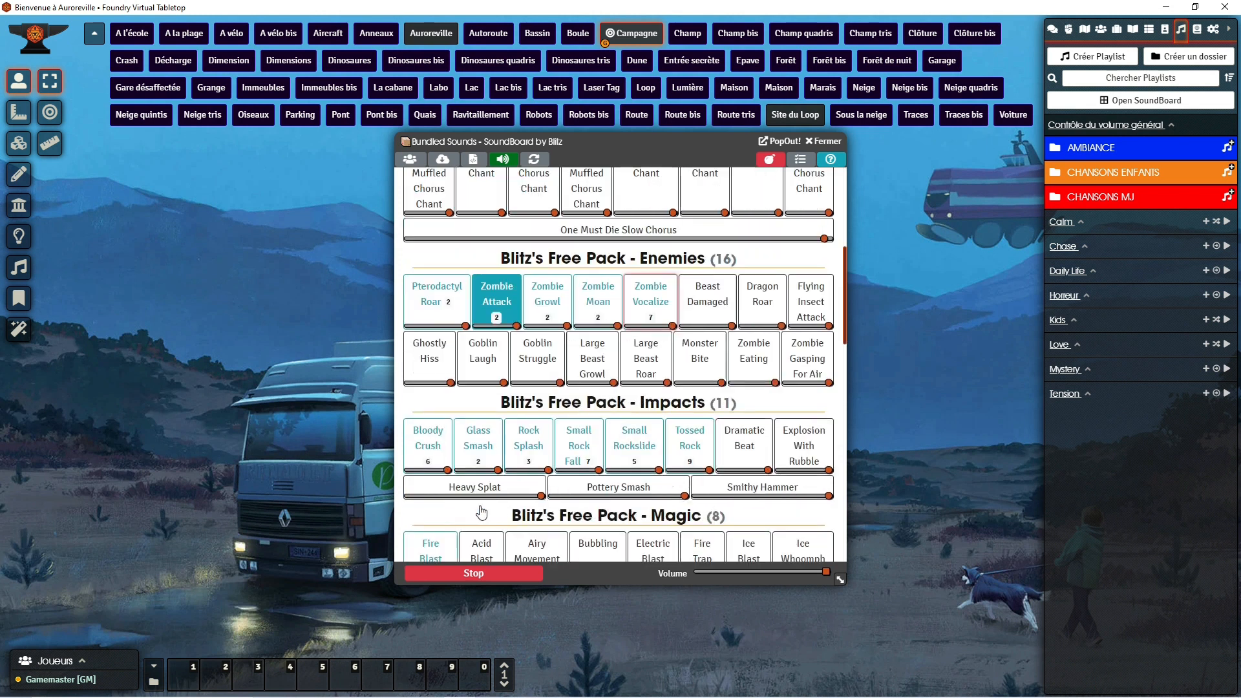
left_click(481, 372)
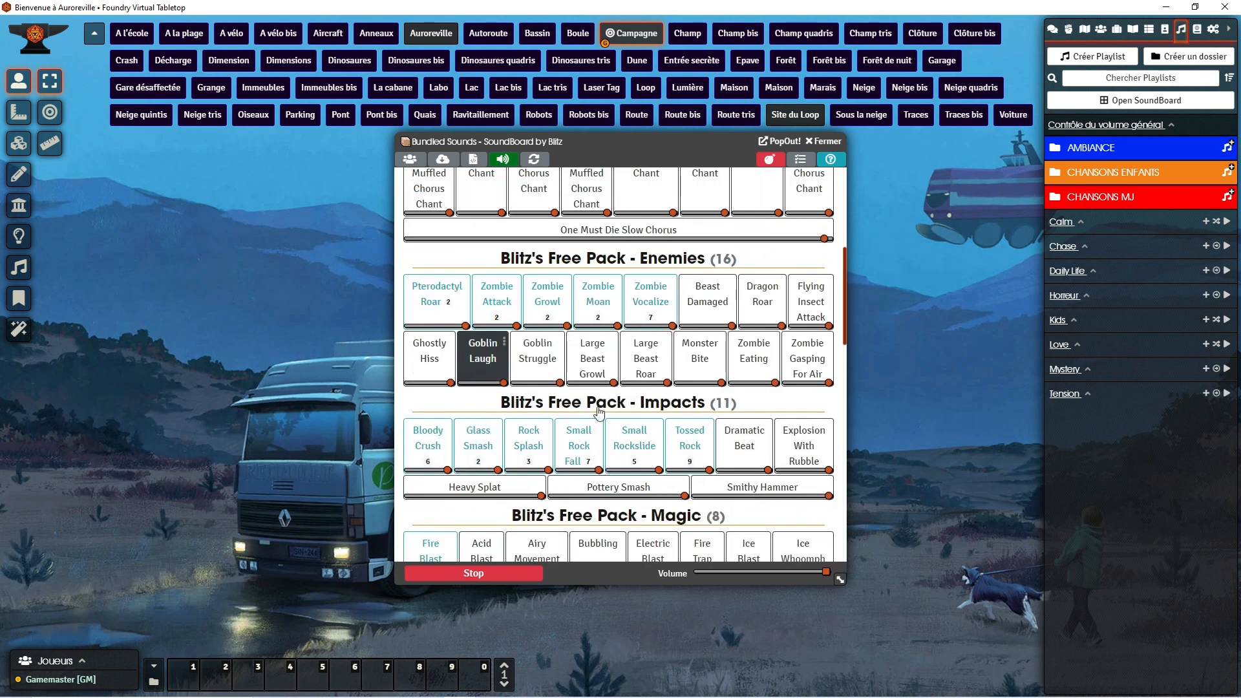
scroll(496, 493, "down", 4)
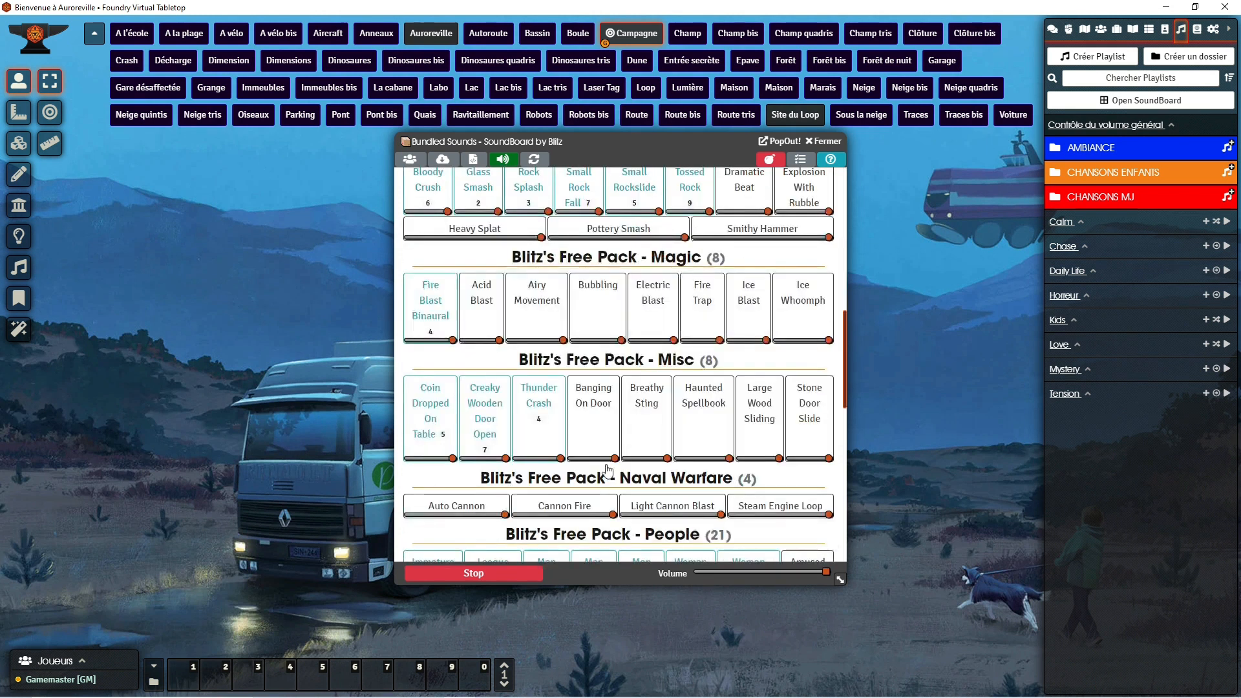
scroll(653, 460, "down", 4)
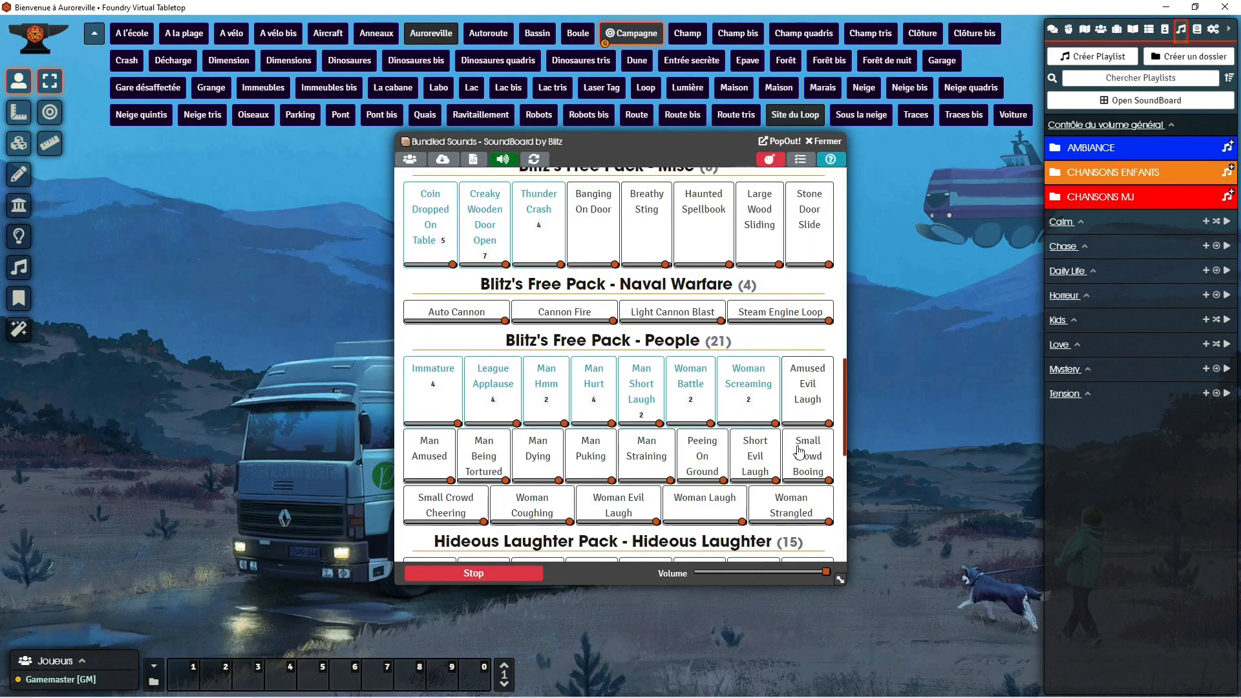
scroll(644, 456, "down", 5)
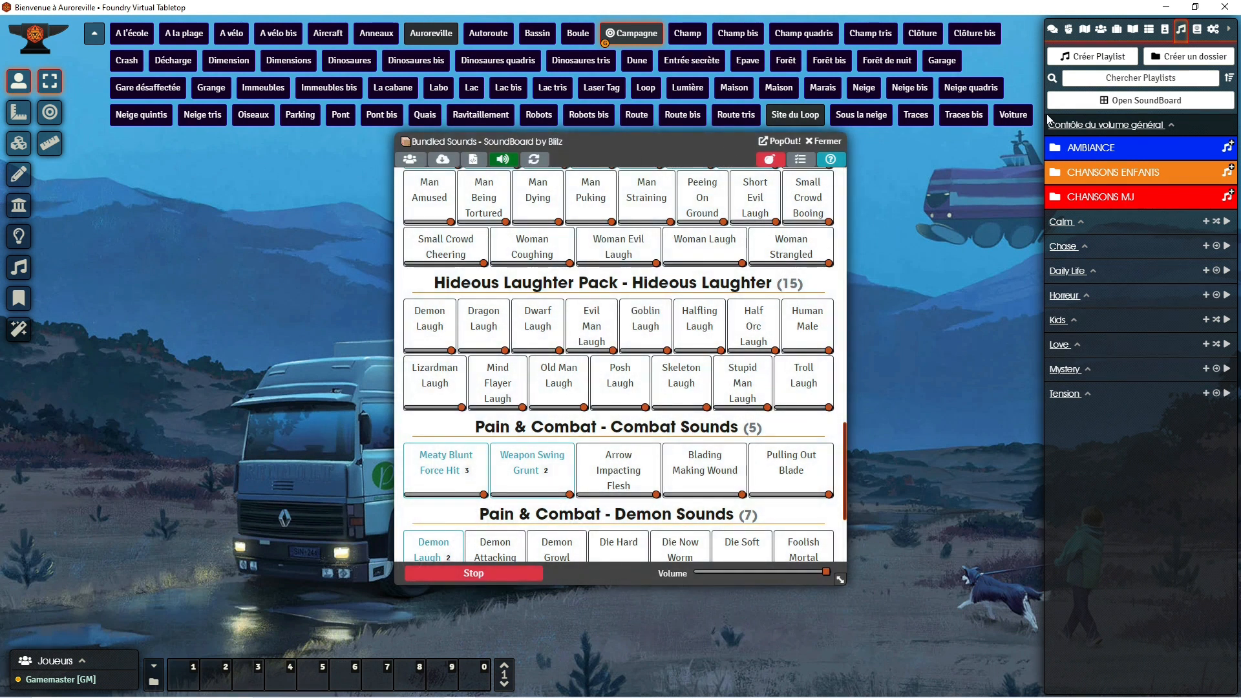
Step: Examine the SoundBoard by Blitz module settings, highlighting the Custom SoundBoard Directory path, and close the game settings without saving
left_click(1214, 30)
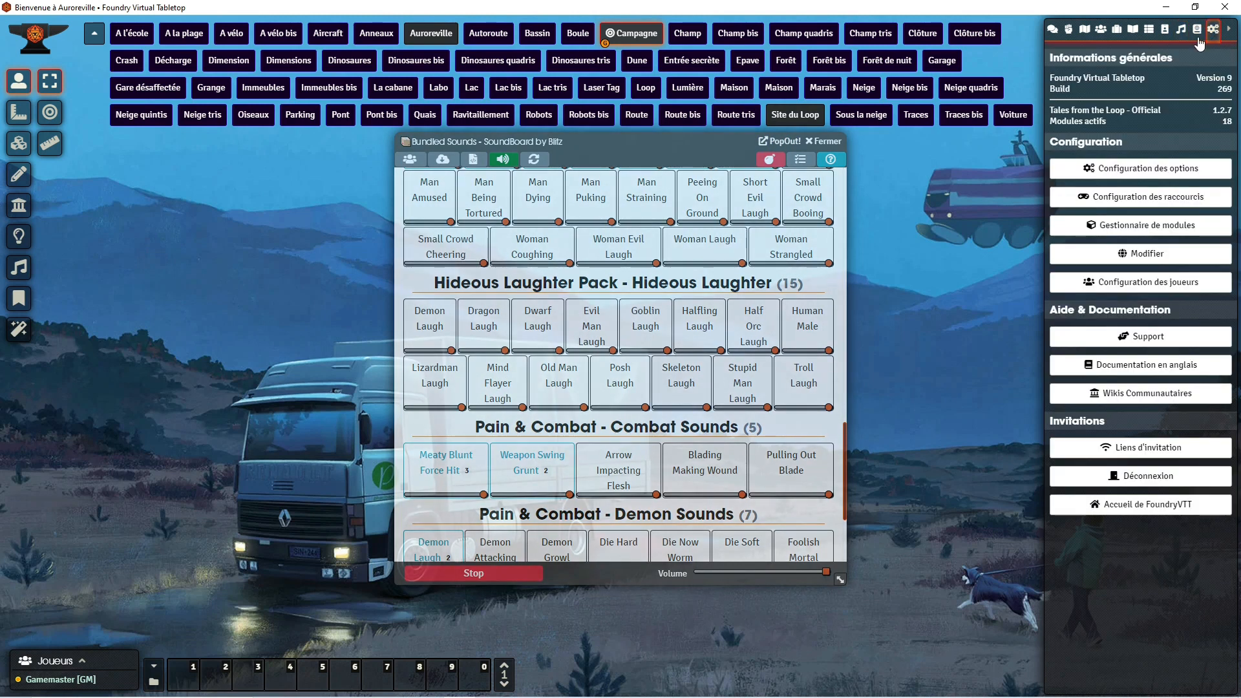
left_click(1168, 169)
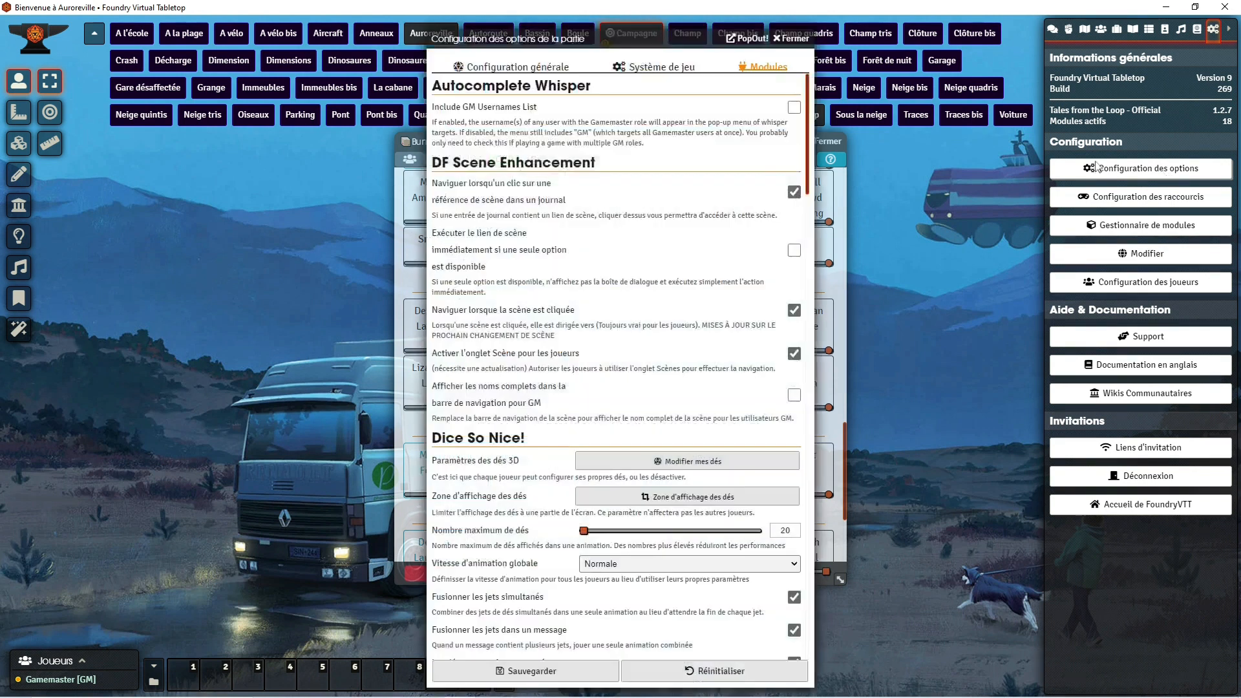
scroll(623, 276, "down", 20)
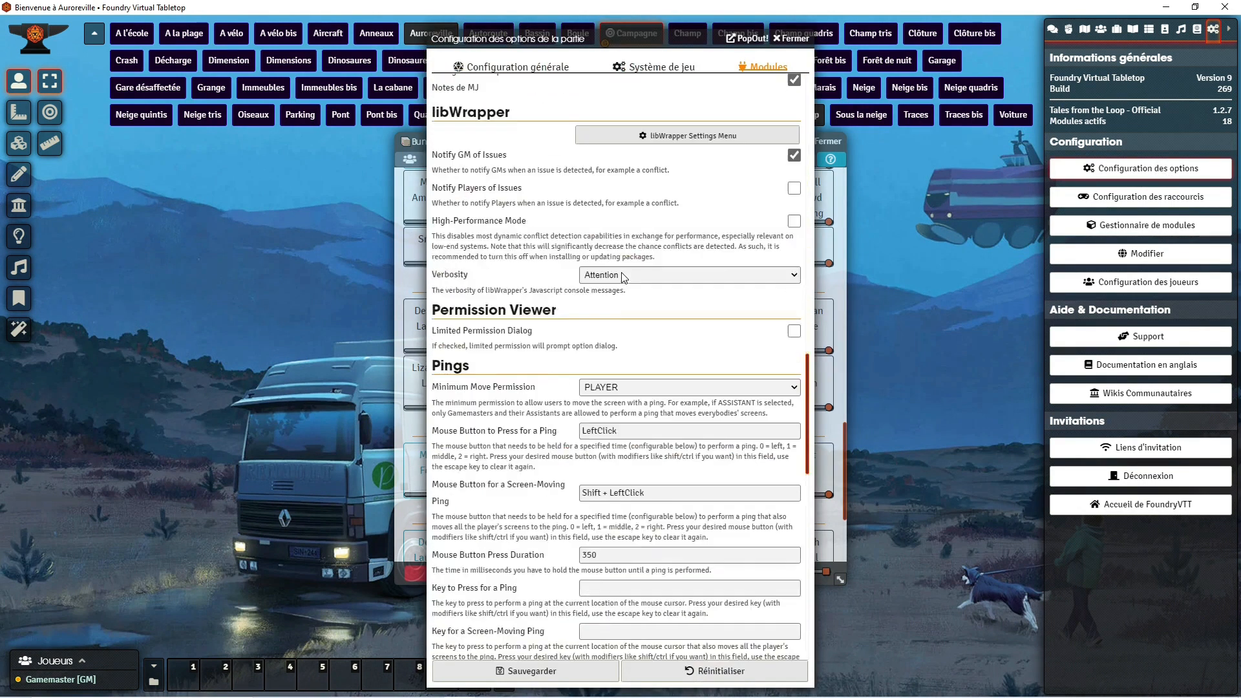
scroll(622, 273, "up", 4)
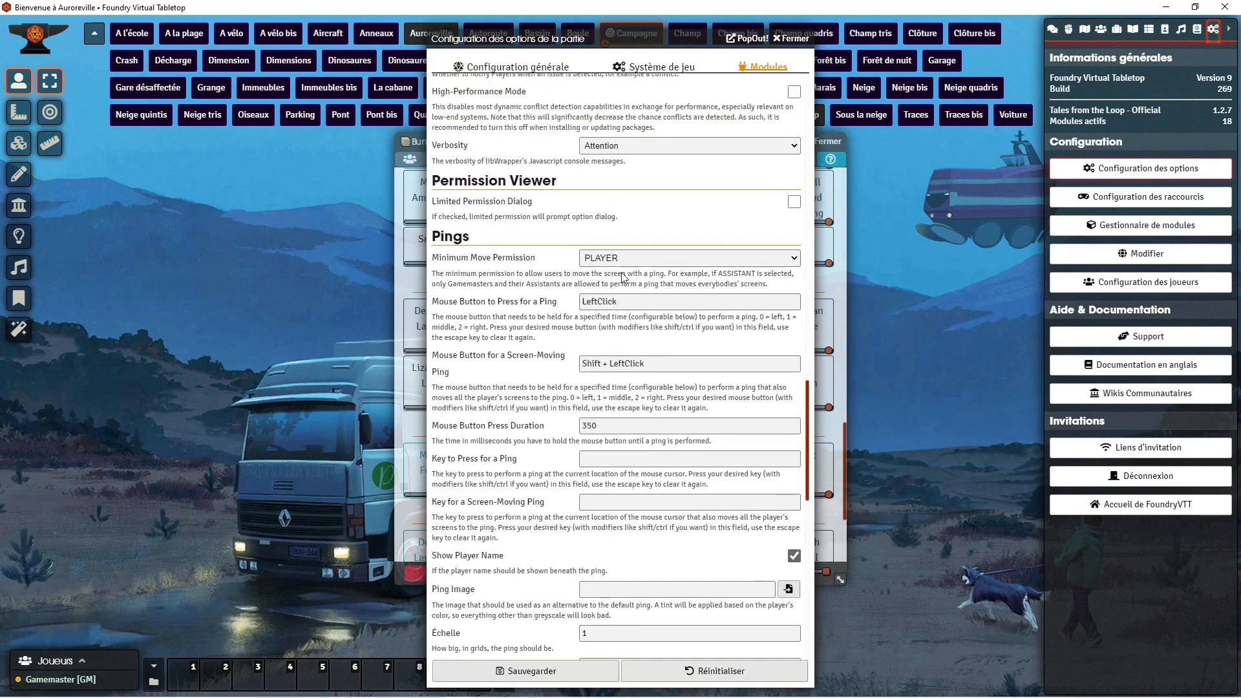
scroll(622, 273, "down", 10)
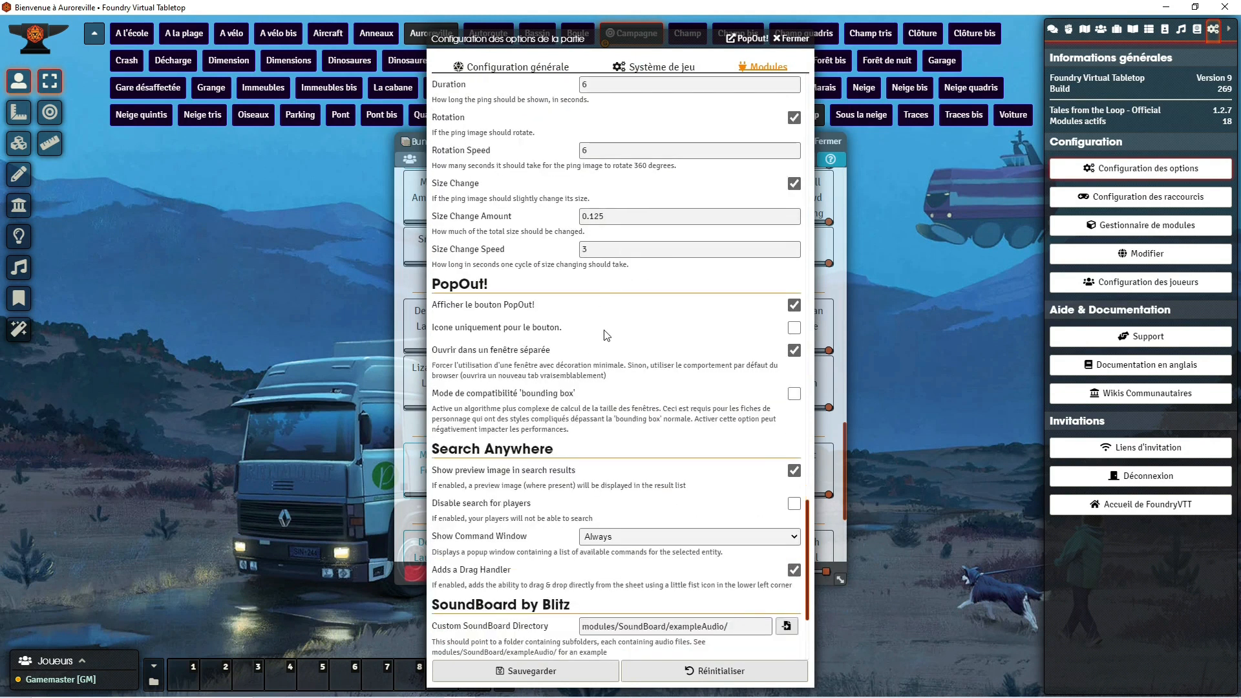
scroll(606, 335, "down", 3)
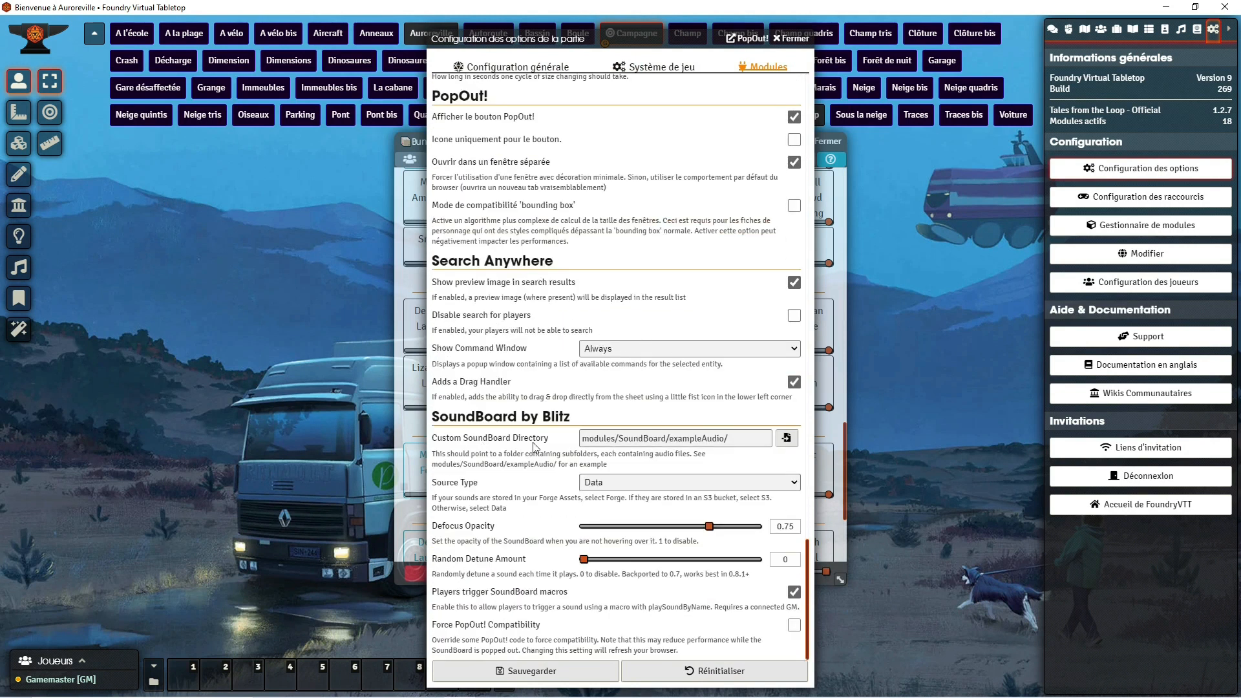
left_click_drag(737, 439, 572, 443)
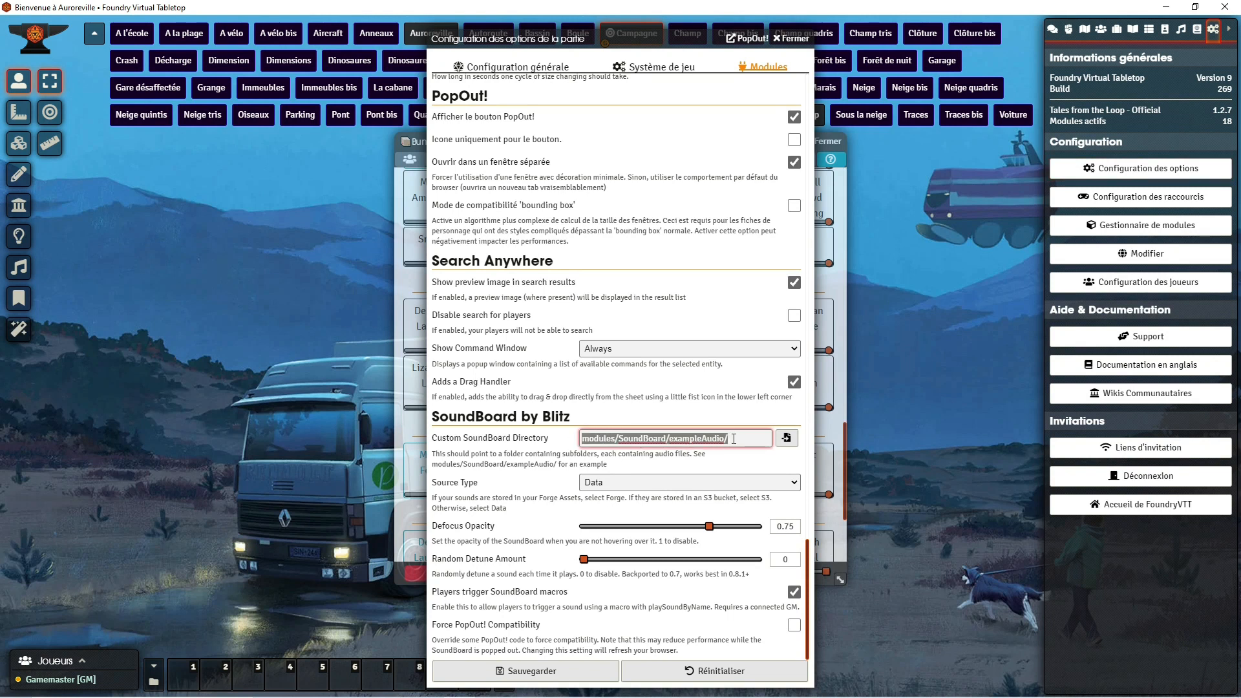
left_click(735, 439)
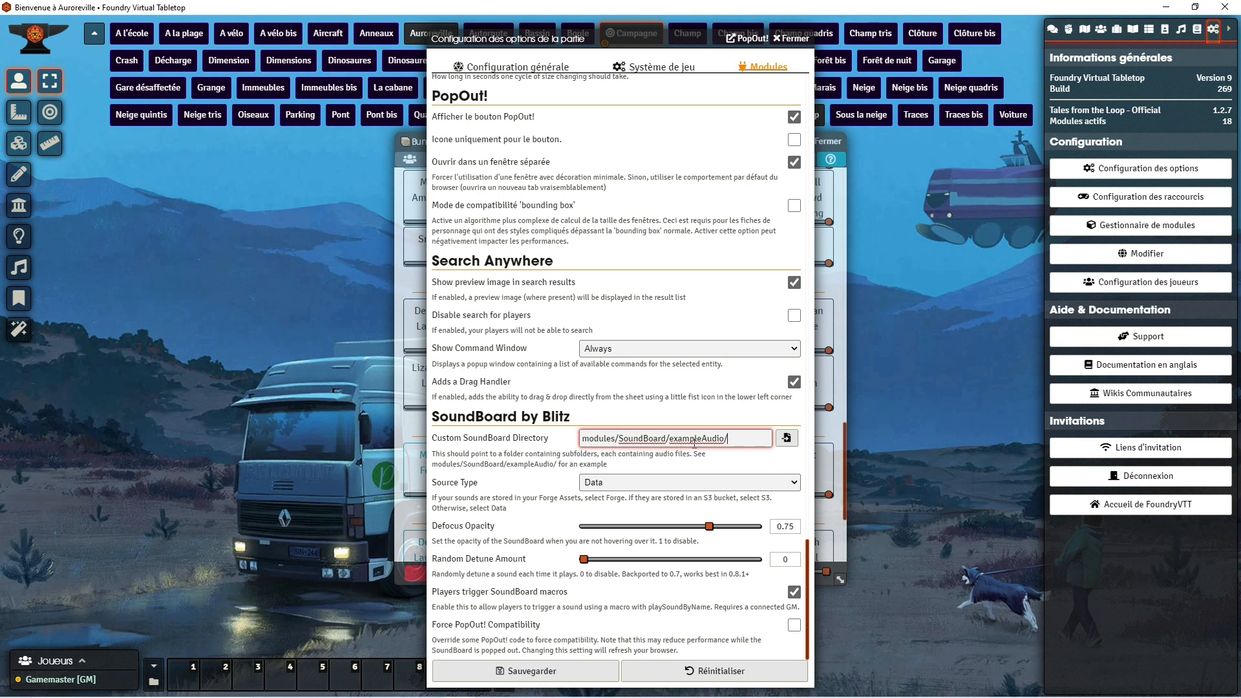
left_click(795, 39)
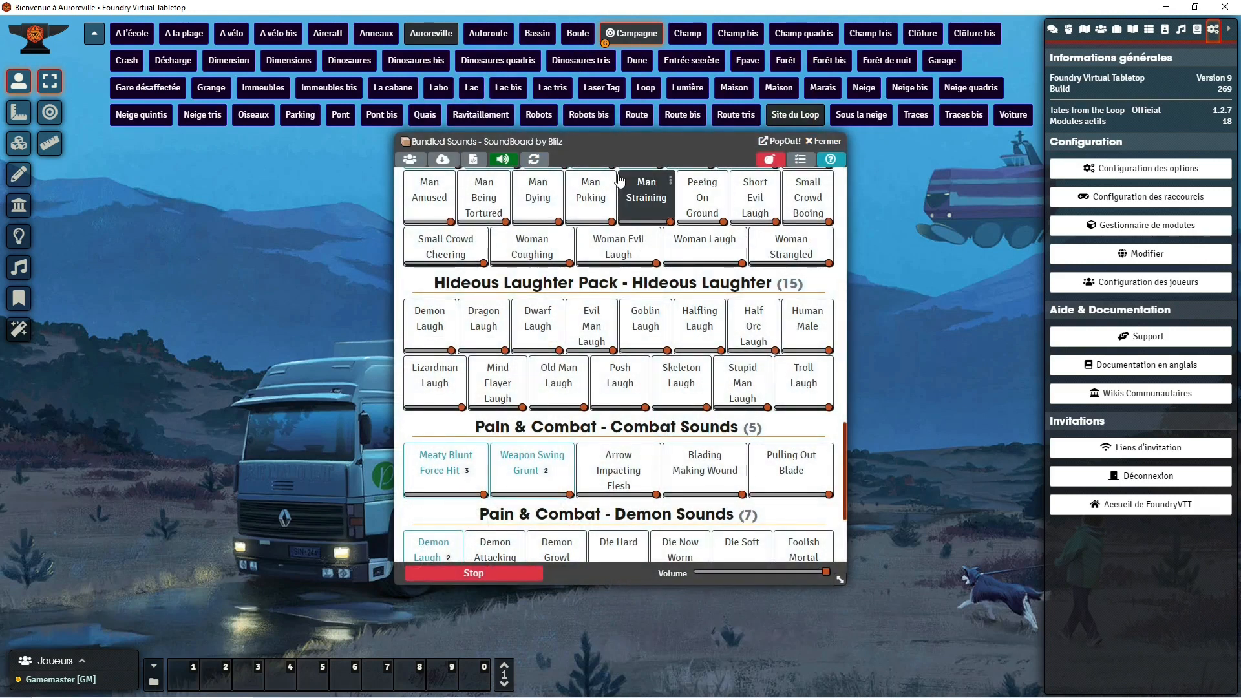
Step: Reopen the module settings and browse for the Custom SoundBoard Directory, going up to the root of the user data
left_click(1135, 172)
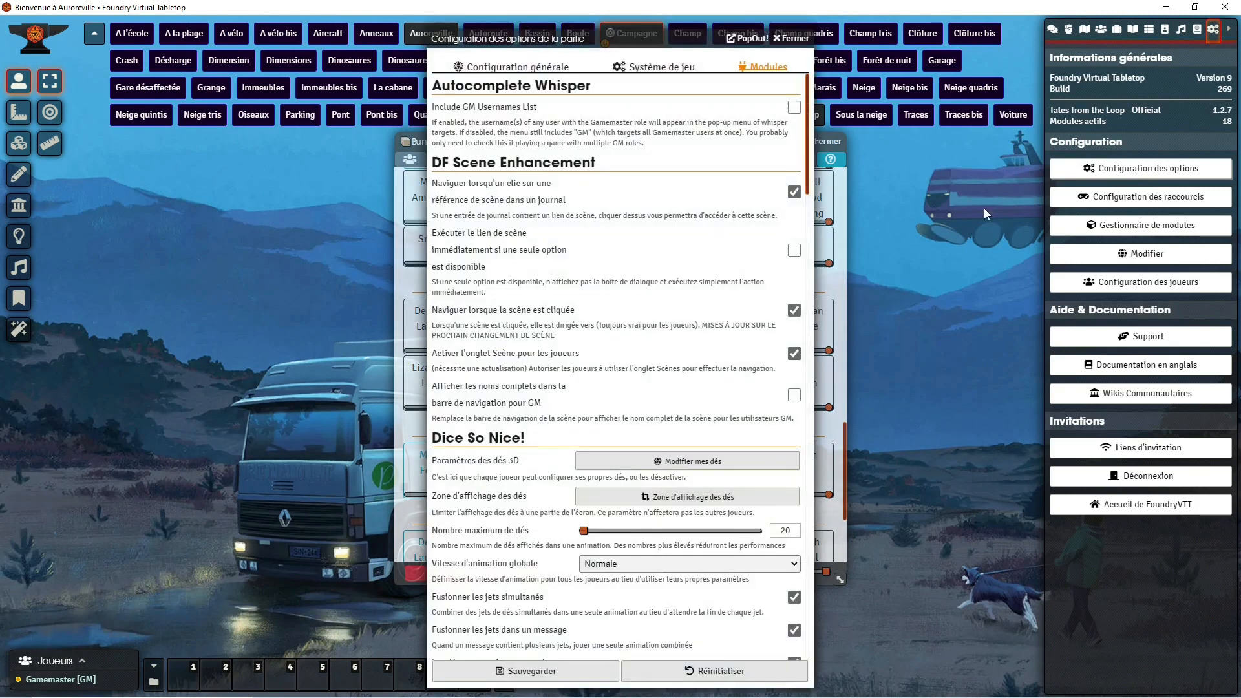
scroll(673, 370, "down", 10)
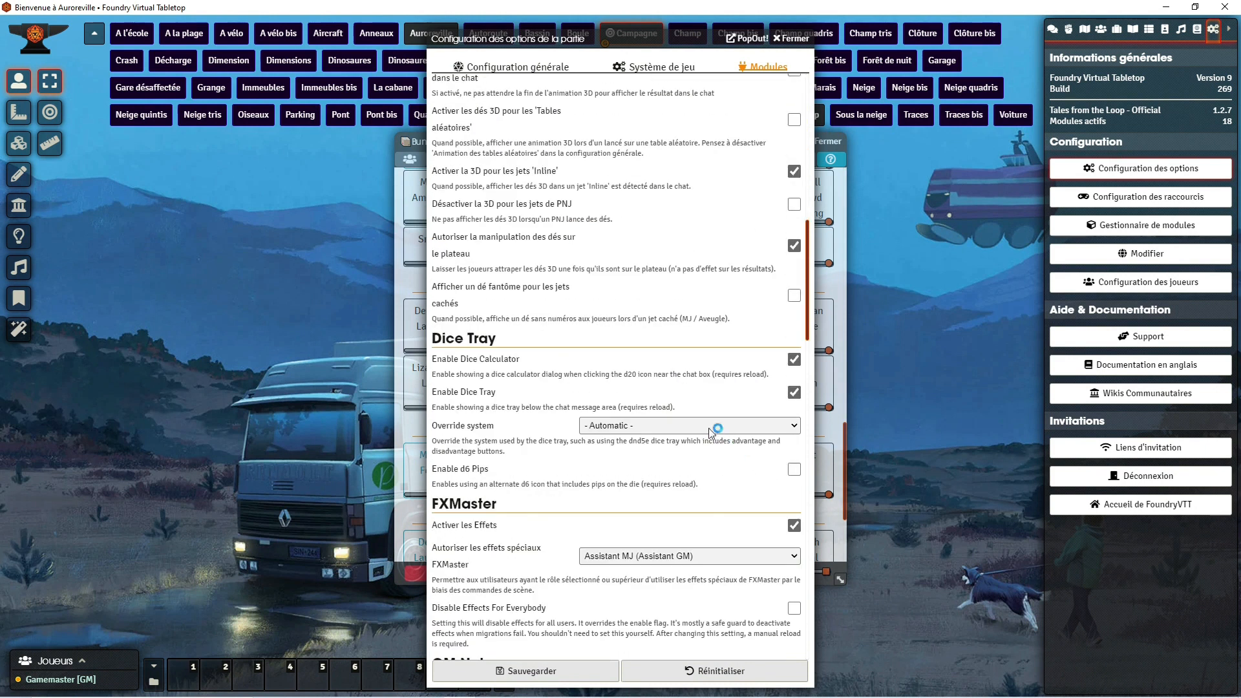
scroll(701, 388, "up", 11)
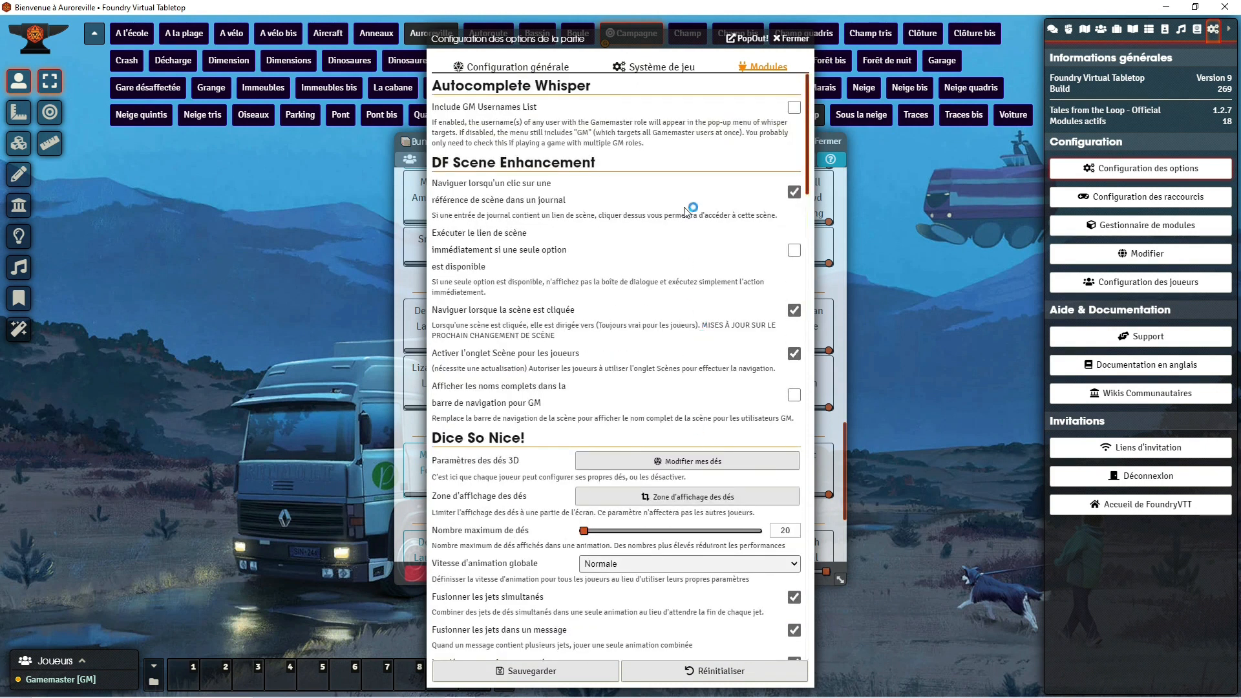
scroll(705, 220, "down", 20)
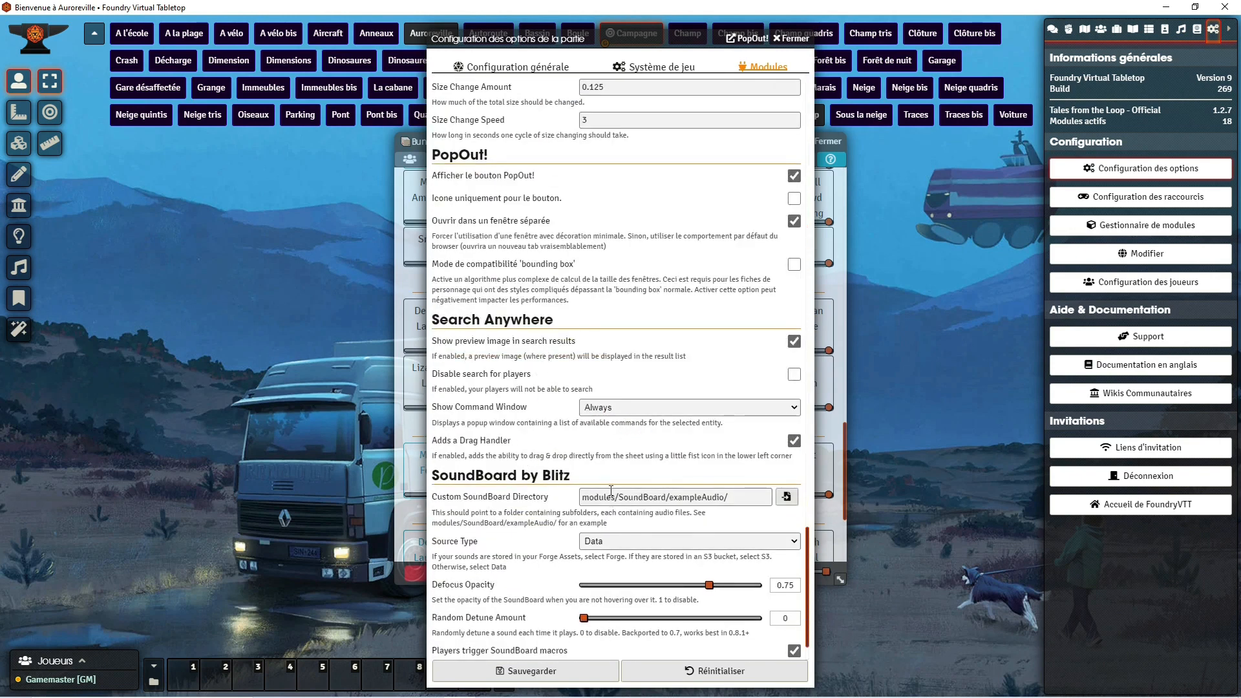
left_click(787, 497)
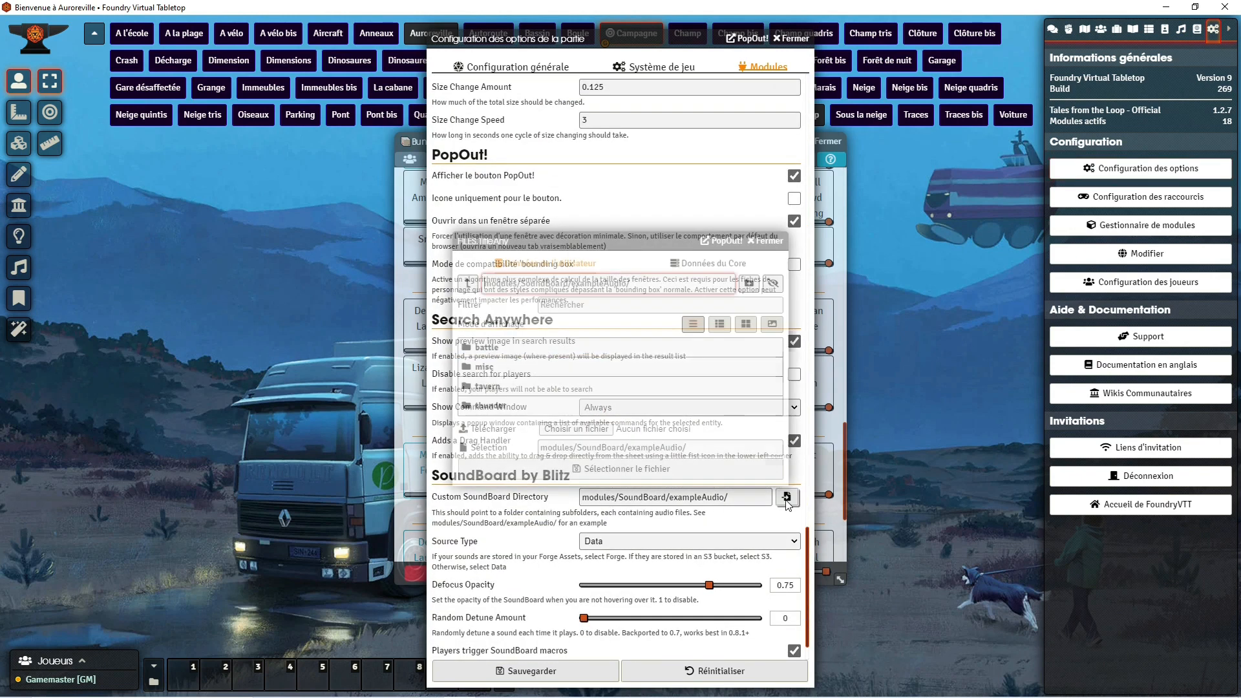
left_click(468, 283)
left_click(468, 284)
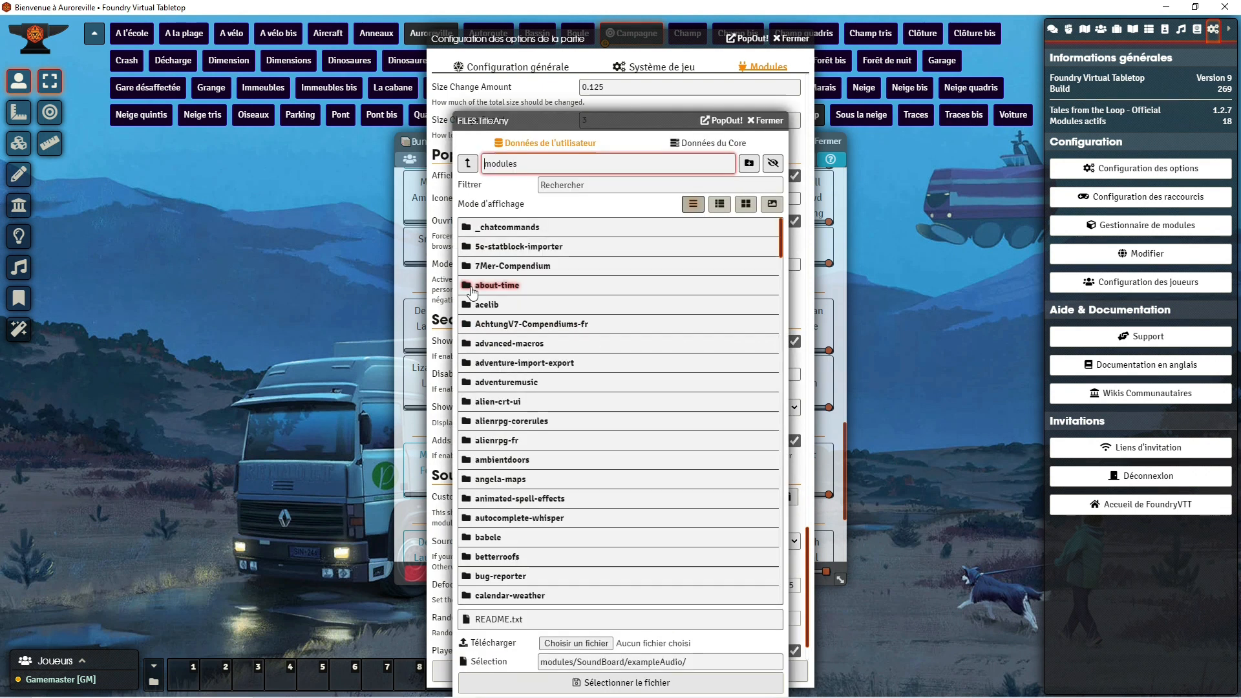
left_click(468, 284)
left_click(469, 163)
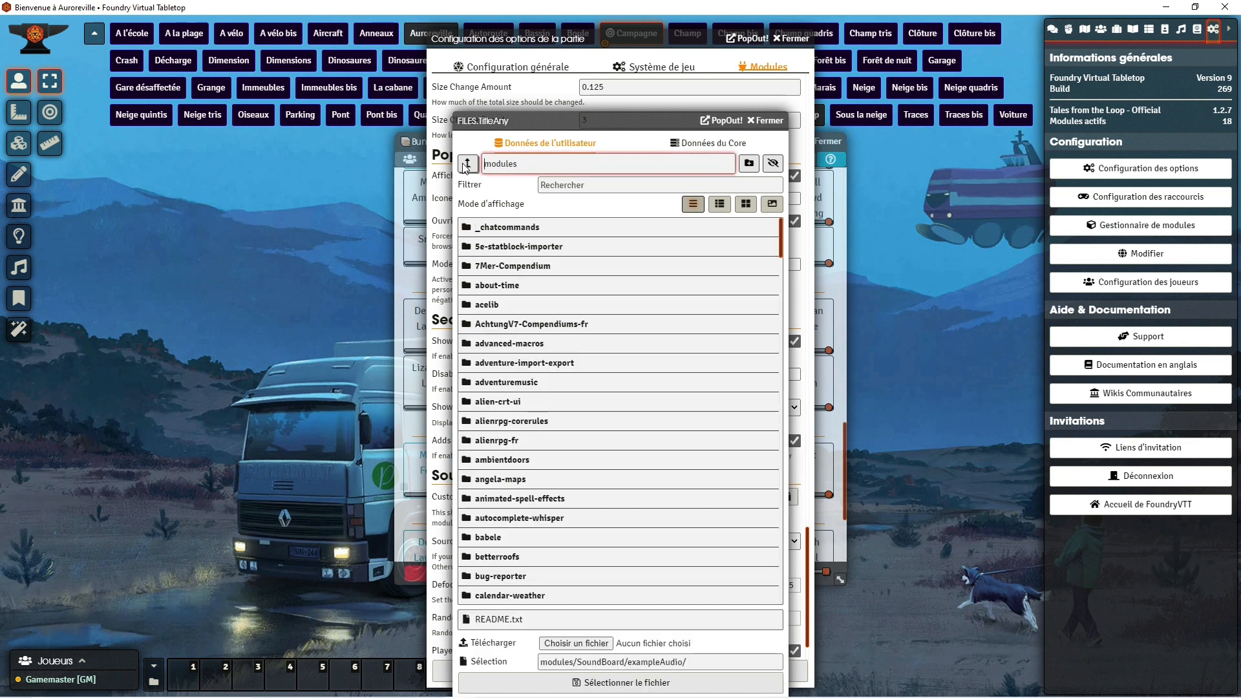
left_click(468, 163)
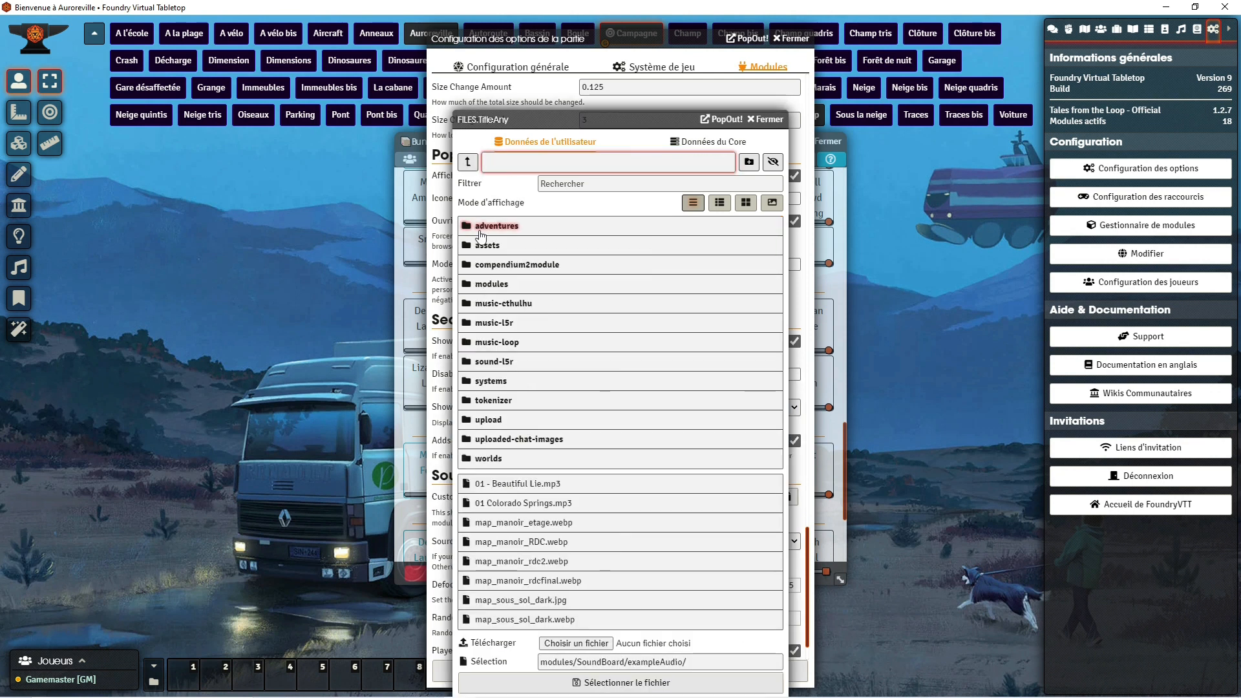
Step: Inspect the ambiance folder inside music-loop, and close the file browser, the settings and the SoundBoard without selecting anything
left_click(495, 342)
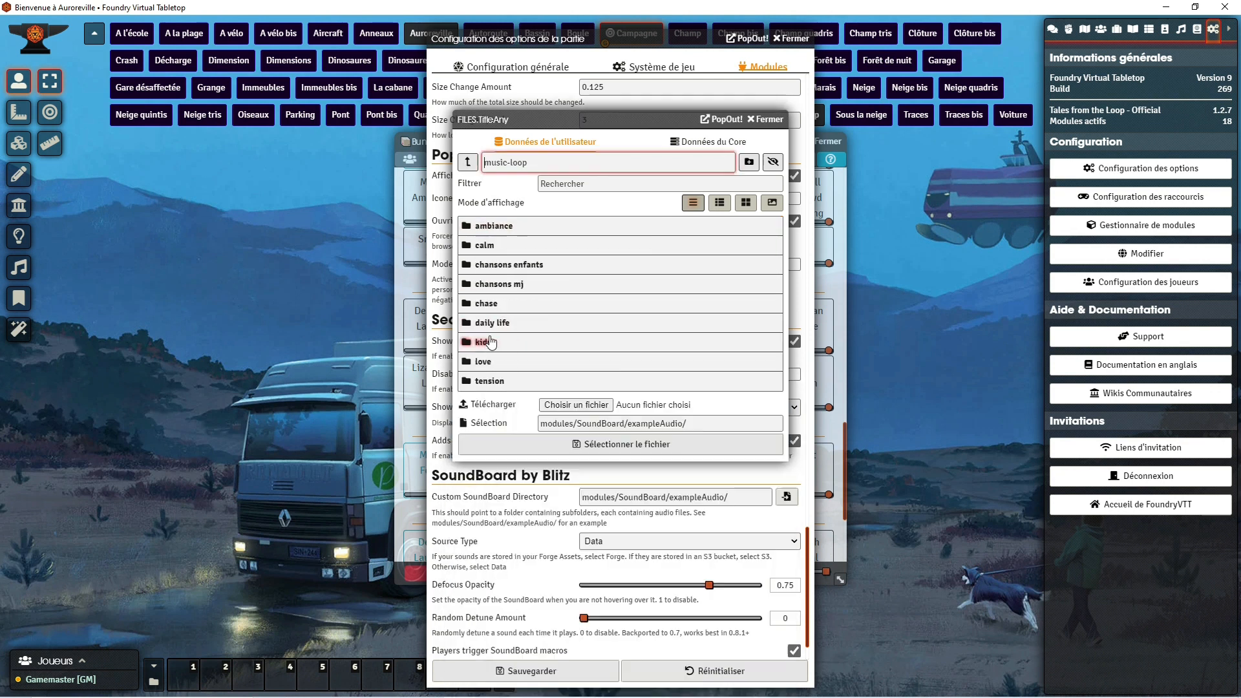
left_click(499, 227)
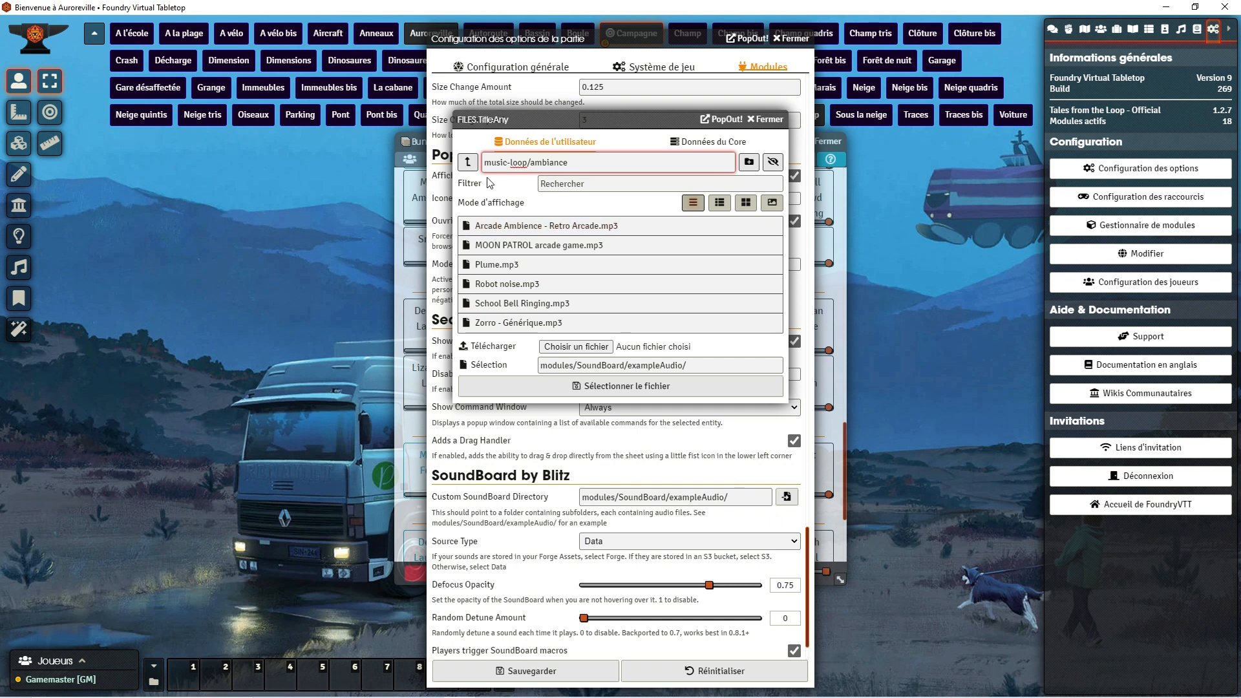
left_click(467, 163)
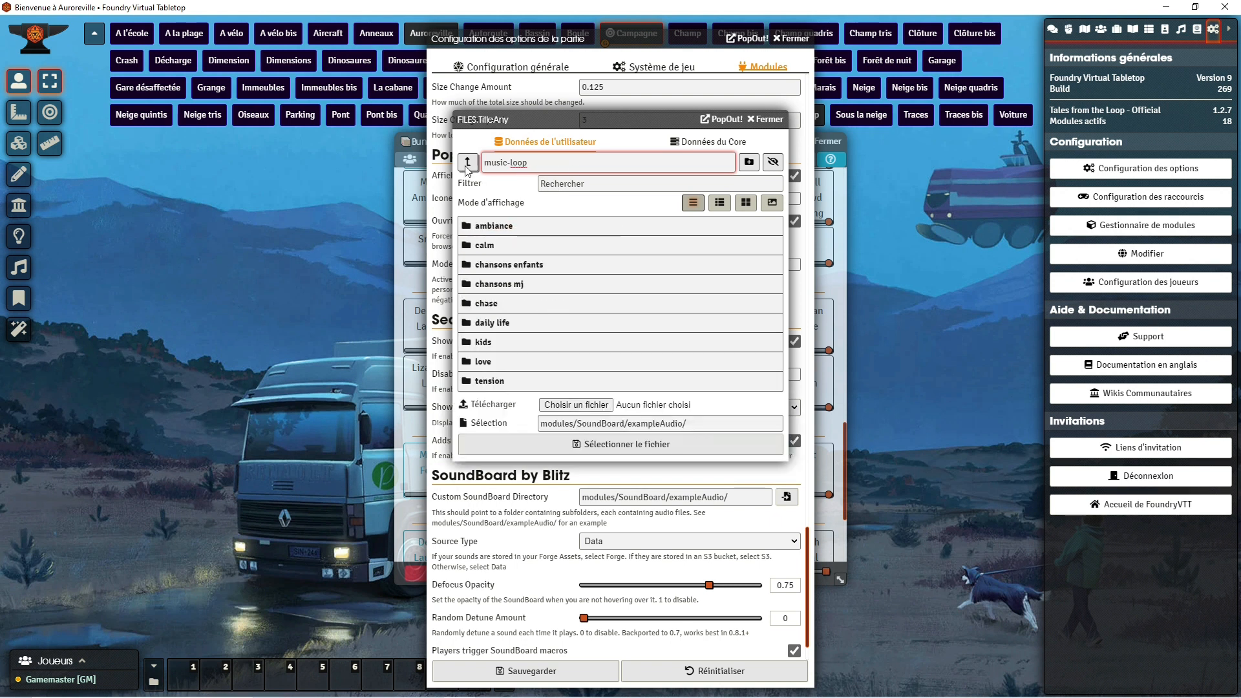
left_click(511, 227)
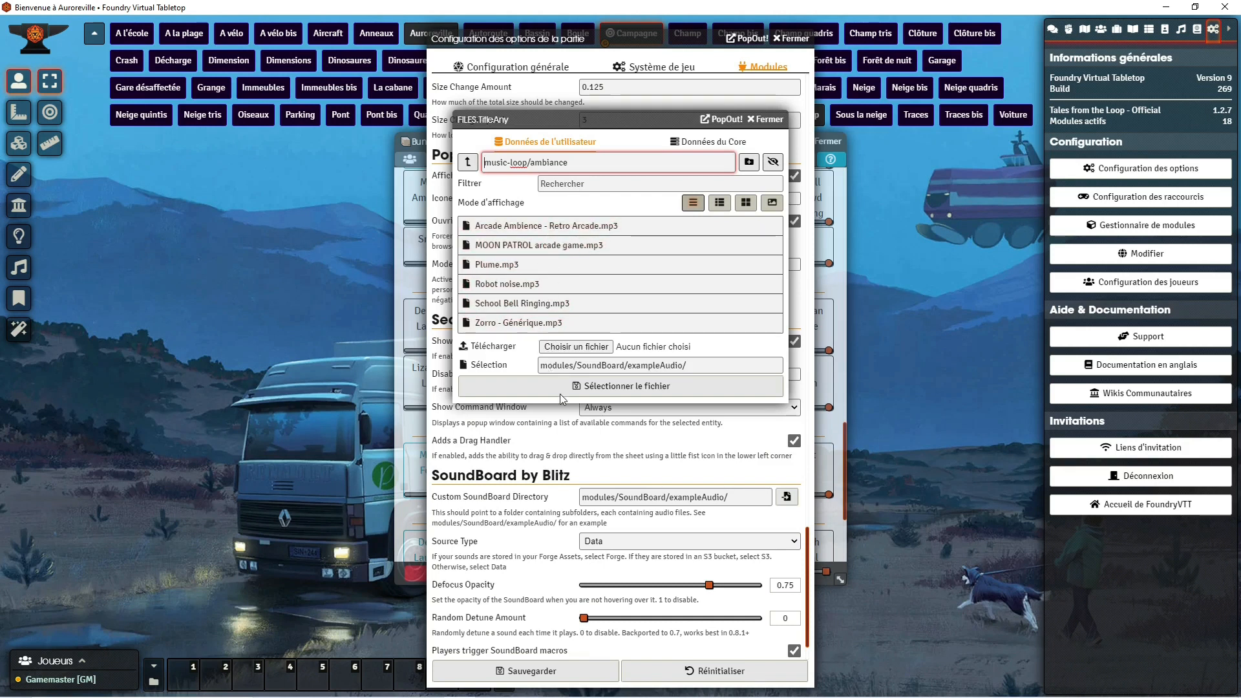
left_click(766, 119)
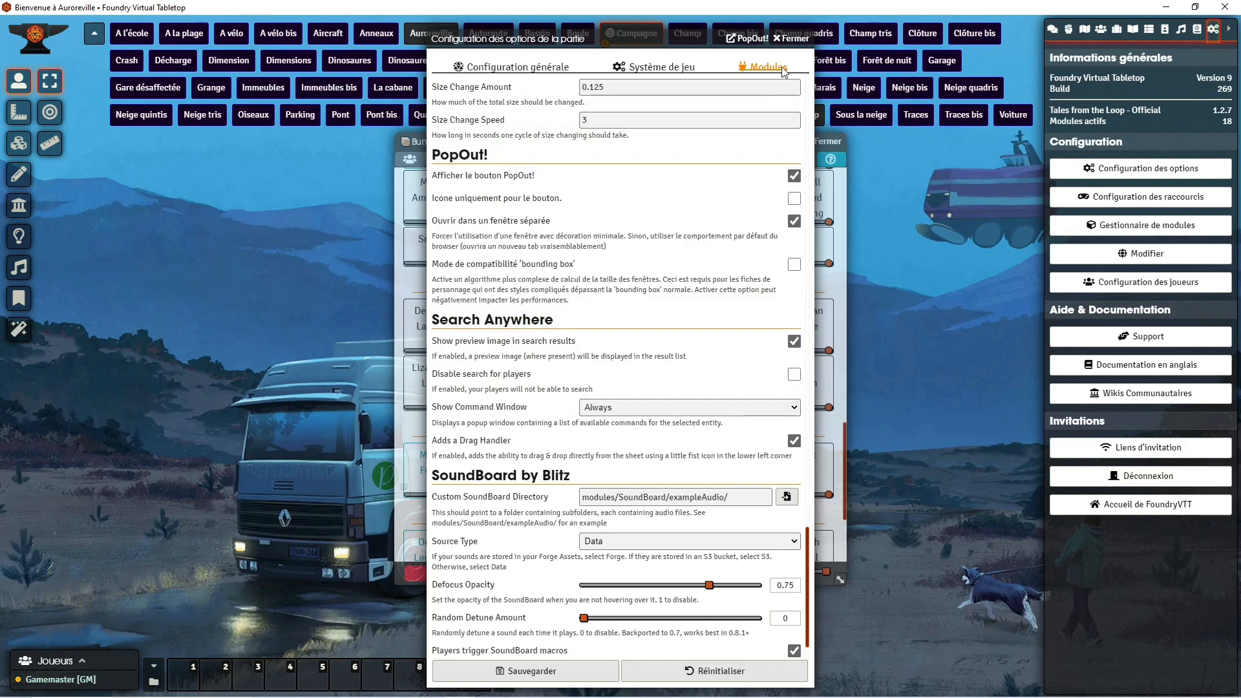
left_click(790, 38)
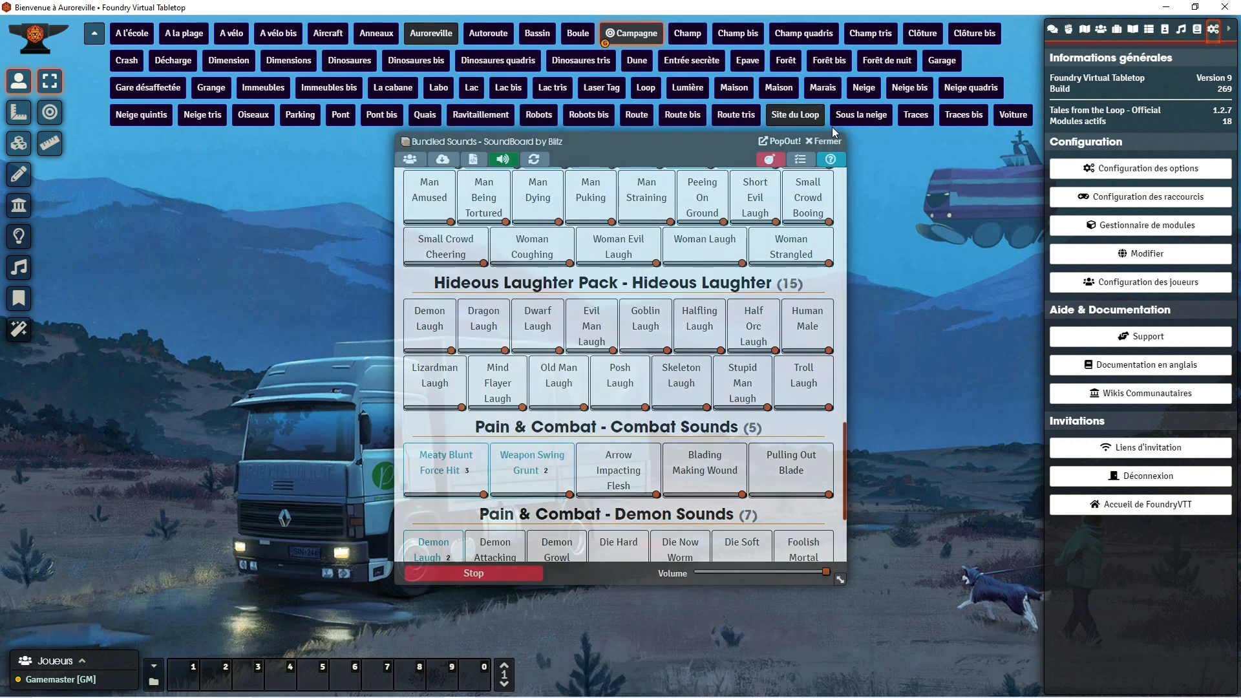
left_click(823, 141)
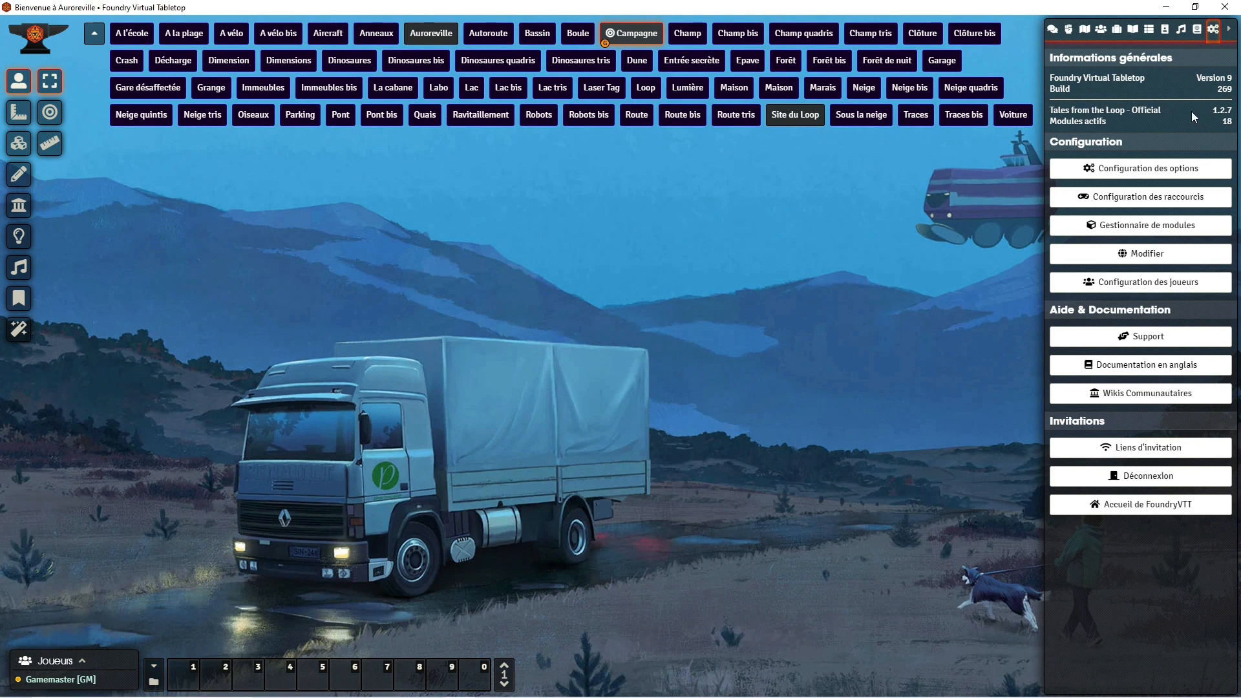
Step: Look through the module settings from Autocomplete Whisper to PopOut! once more and close them without changes
left_click(1175, 172)
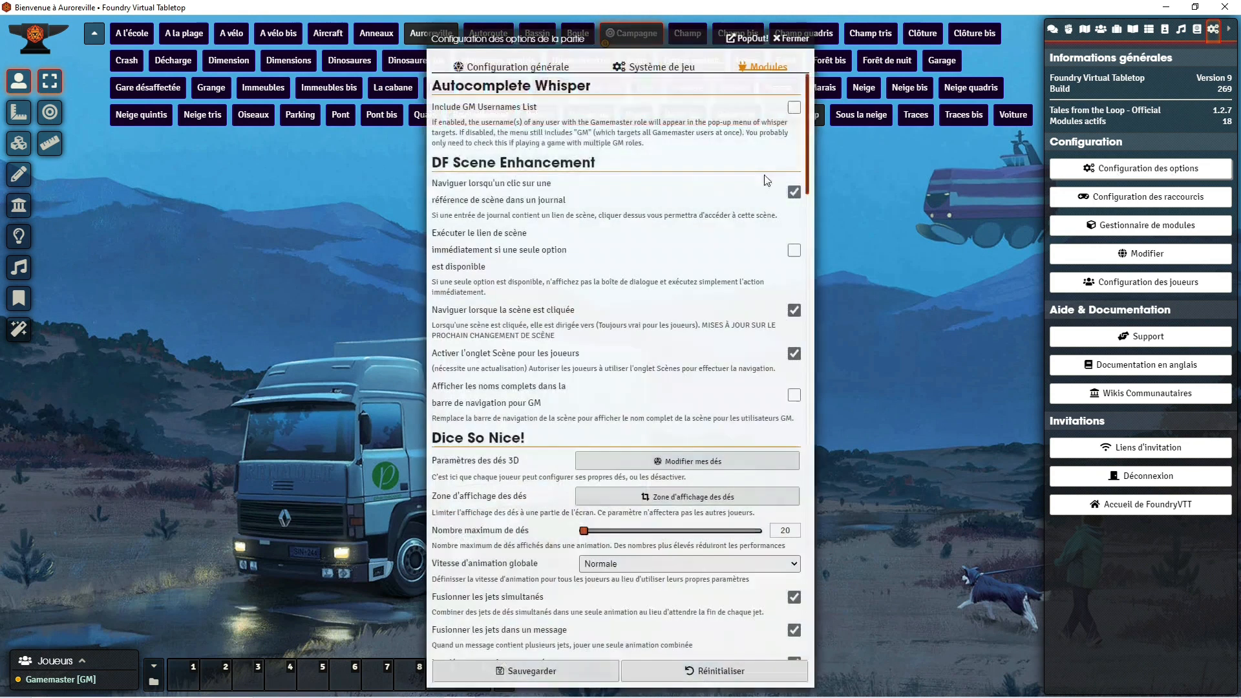
scroll(613, 225, "down", 10)
scroll(613, 225, "down", 8)
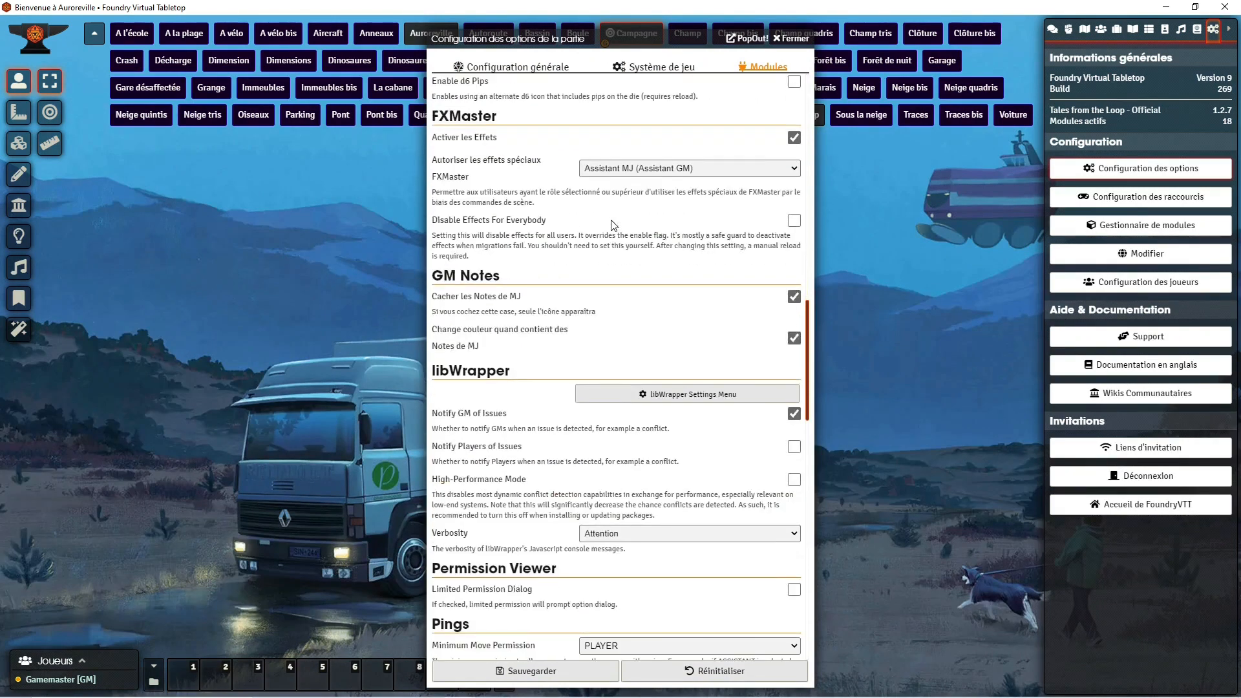
scroll(613, 224, "down", 10)
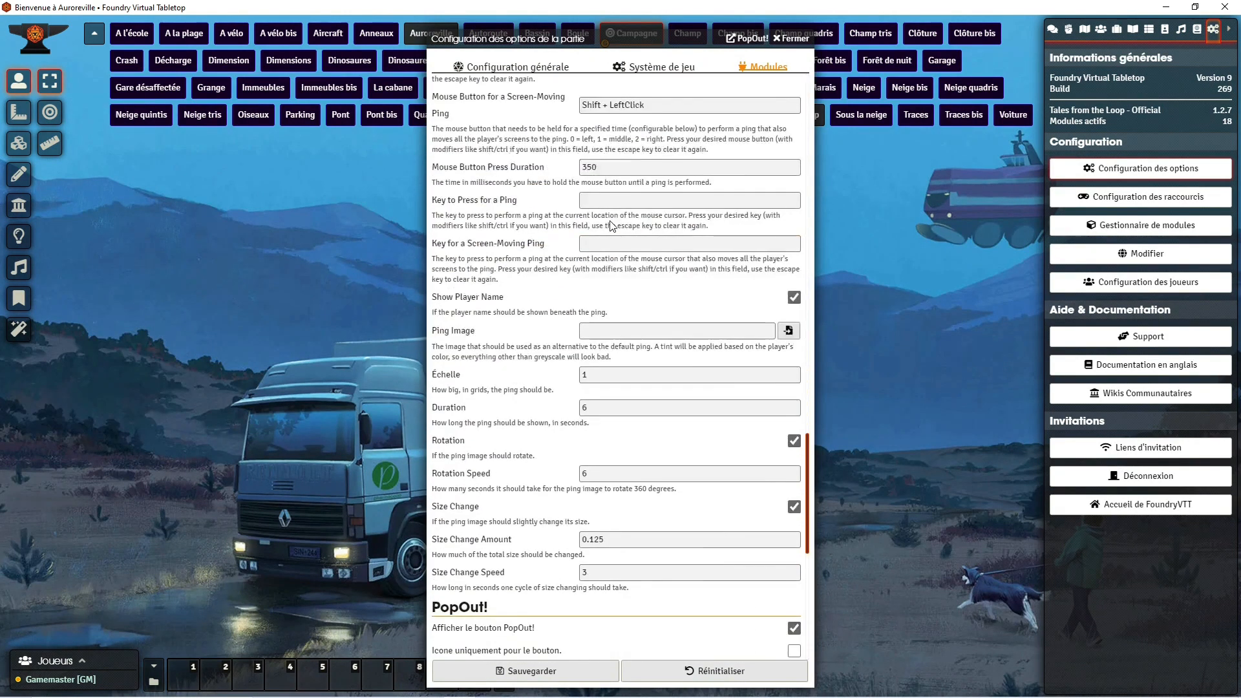
scroll(613, 224, "up", 20)
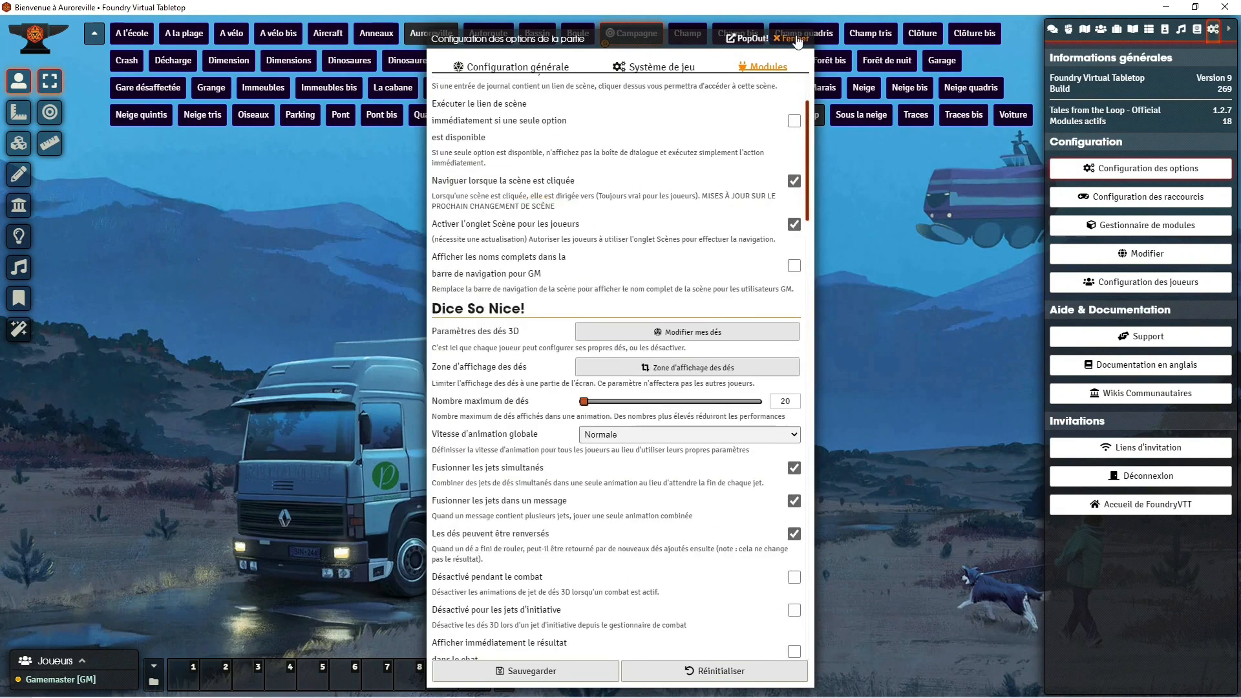
left_click(799, 39)
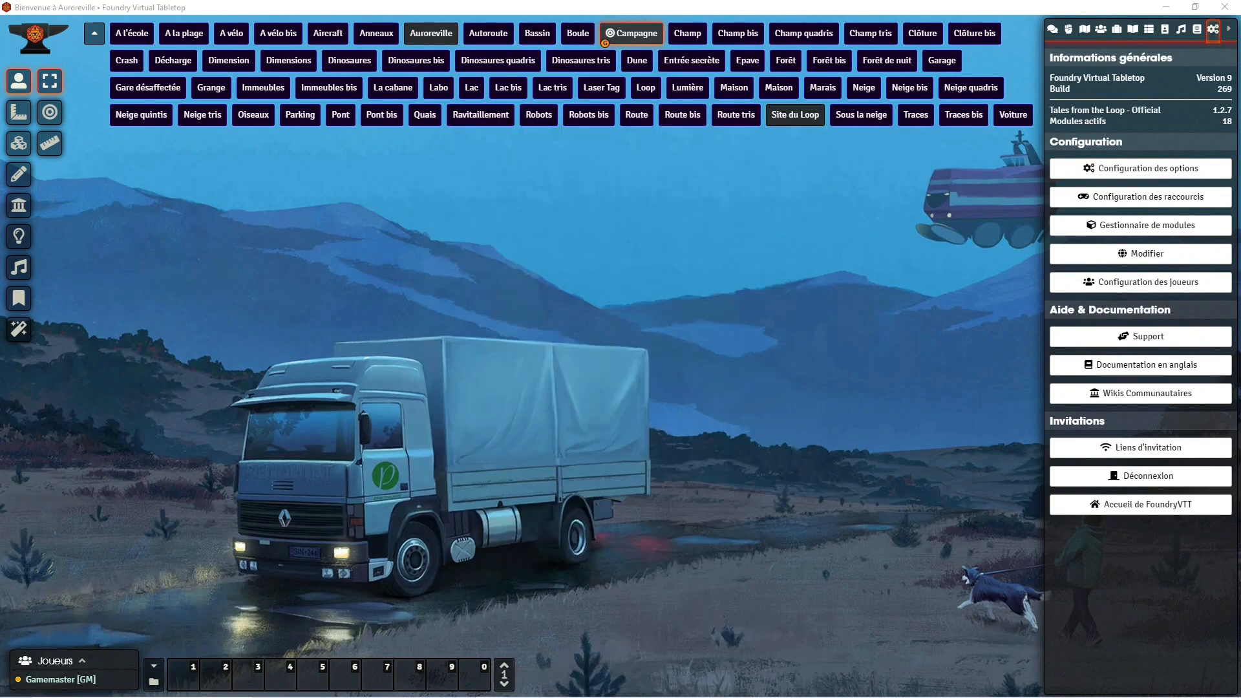